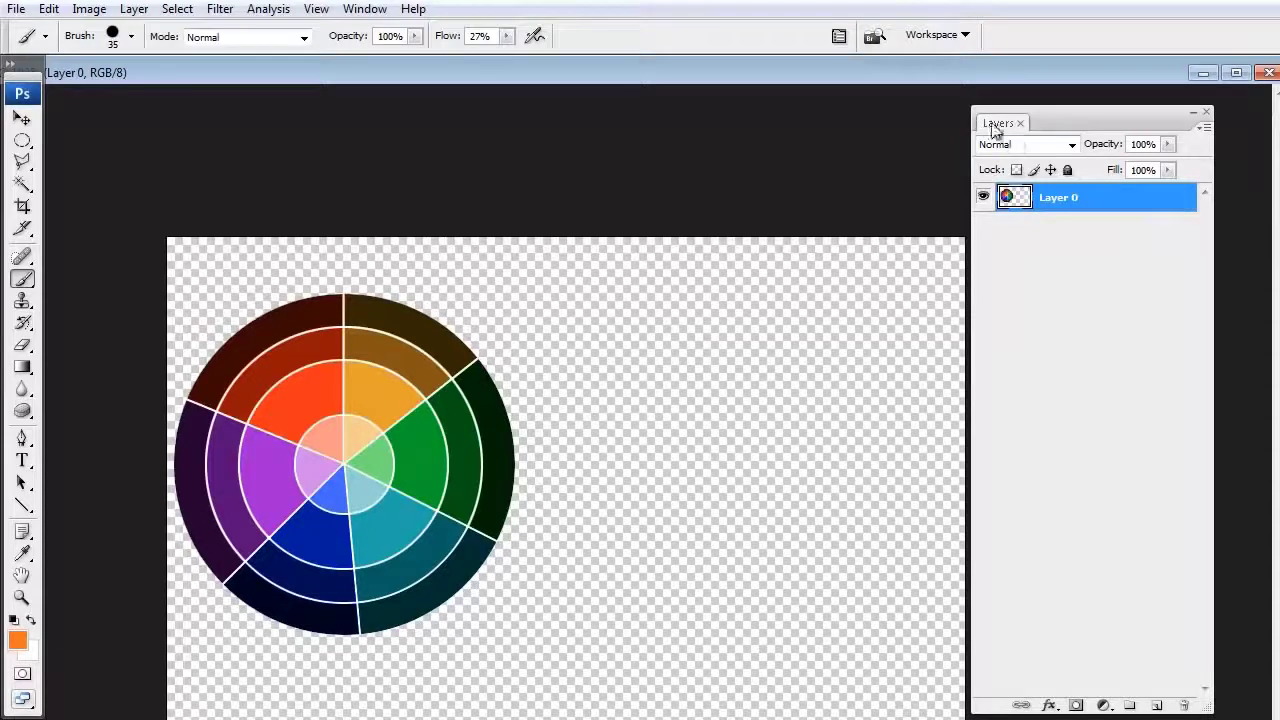
click(382, 9)
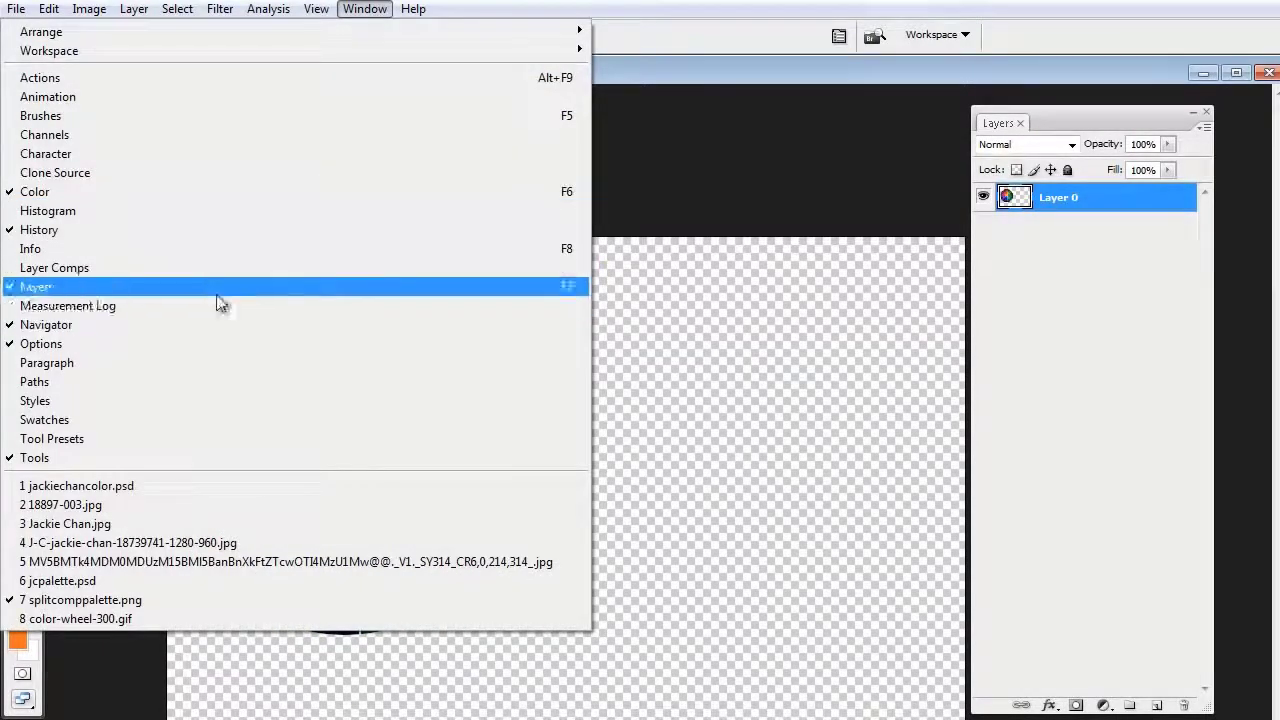
click(877, 58)
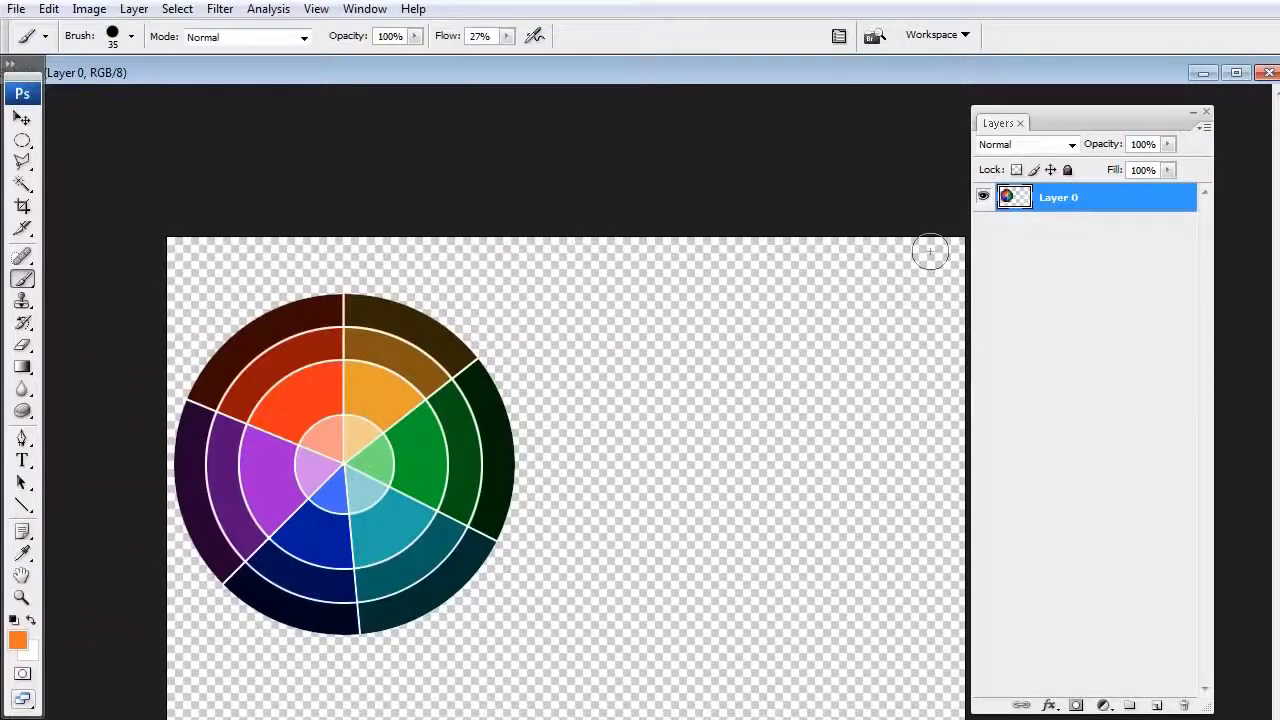
key(F7)
key(F7)
key(F7)
key(F7)
Add two empty layers and place the color wheel's Layer 0 between them, above Layer 1.
mouse_move(1157, 710)
mouse_down()
mouse_move(1185, 708)
mouse_move(1161, 710)
mouse_up()
click(1160, 710)
click(1160, 710)
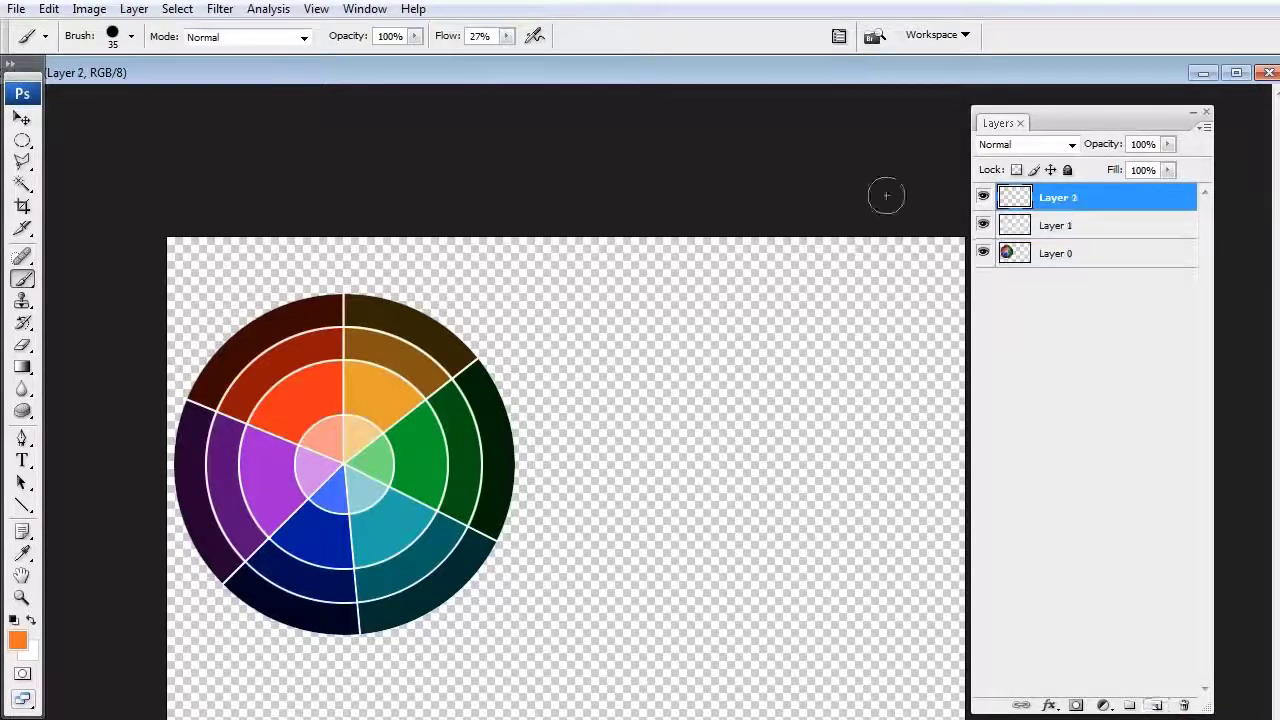
click(1043, 255)
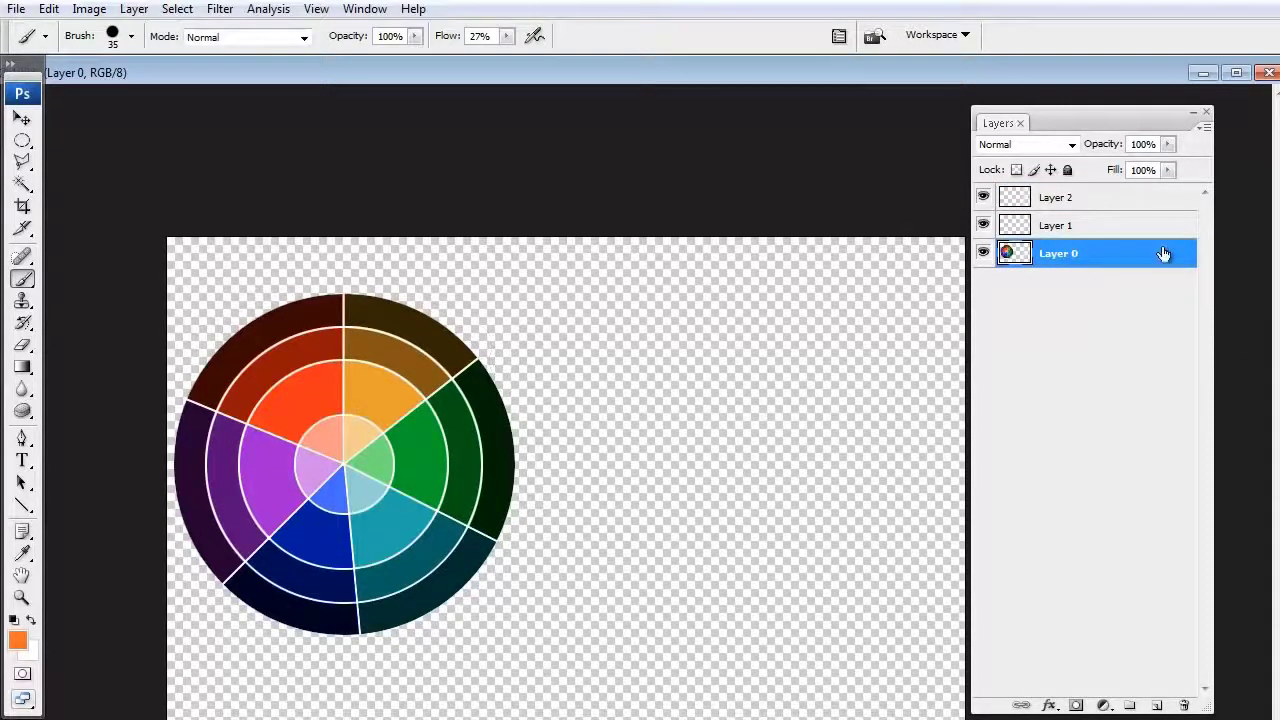
drag(1135, 262, 1140, 224)
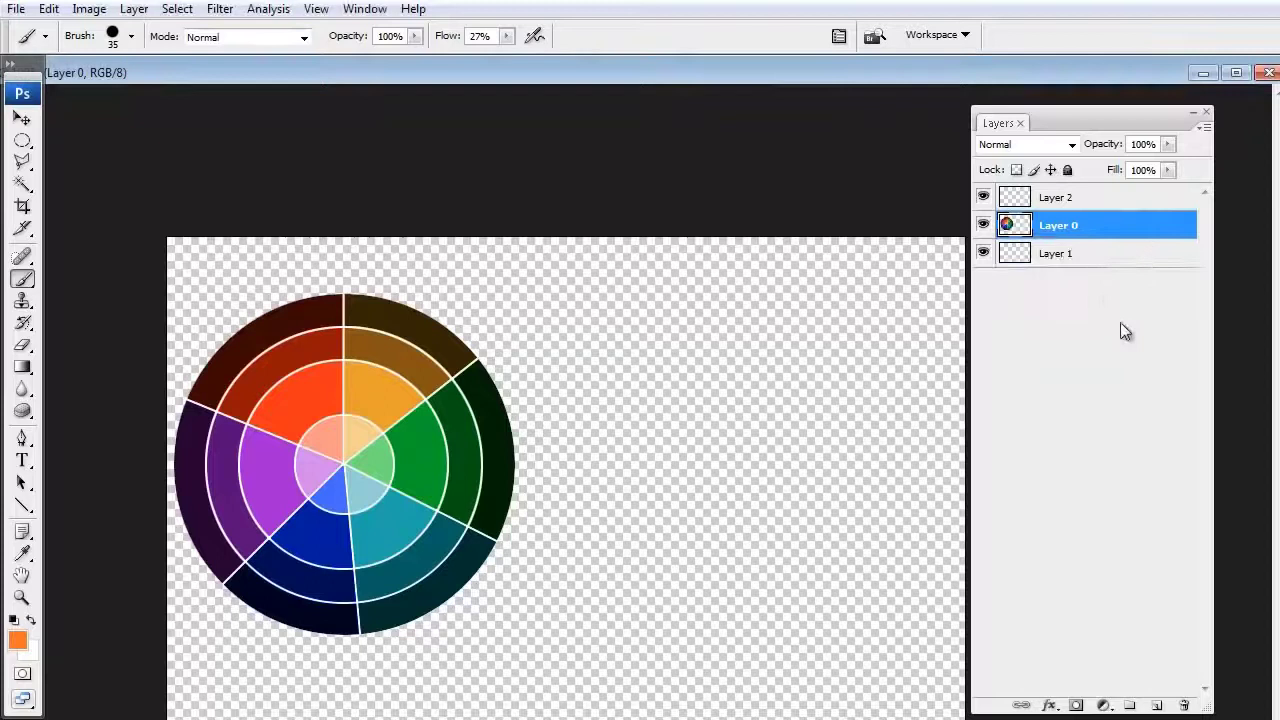
Reset the foreground and background colors to their defaults and fill Layer 1 with white as the background.
click(1062, 203)
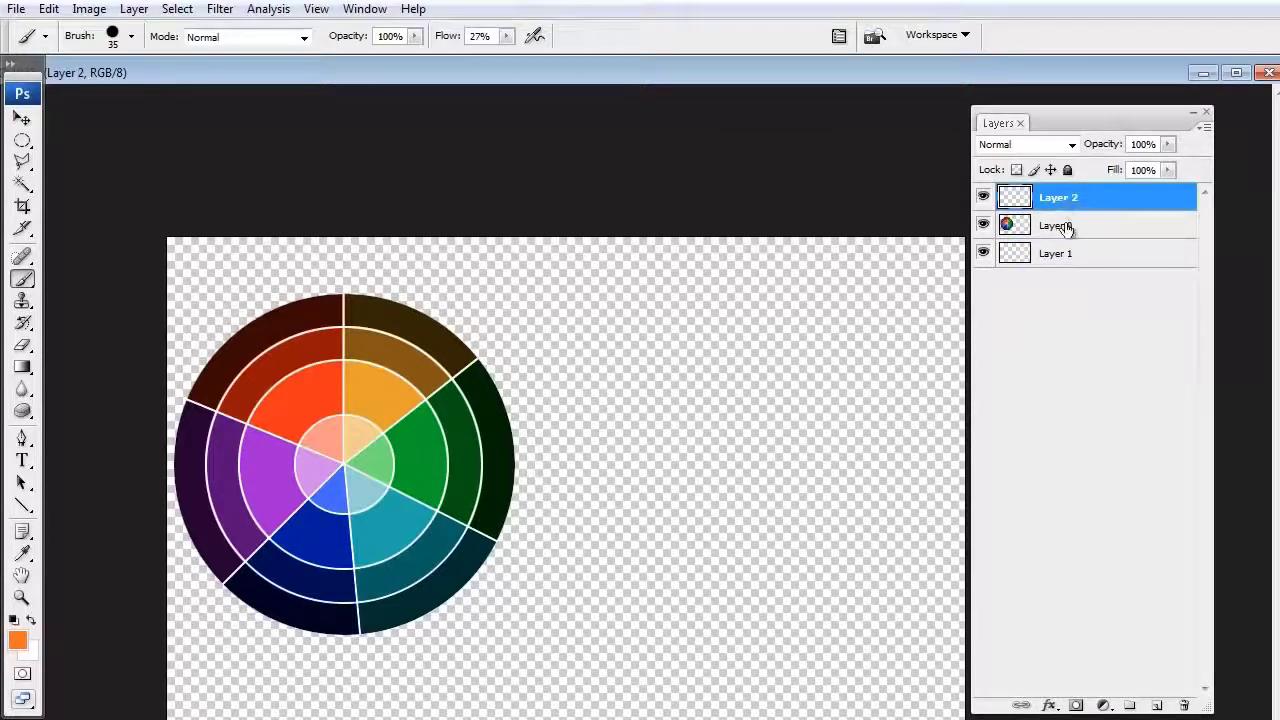
click(1063, 225)
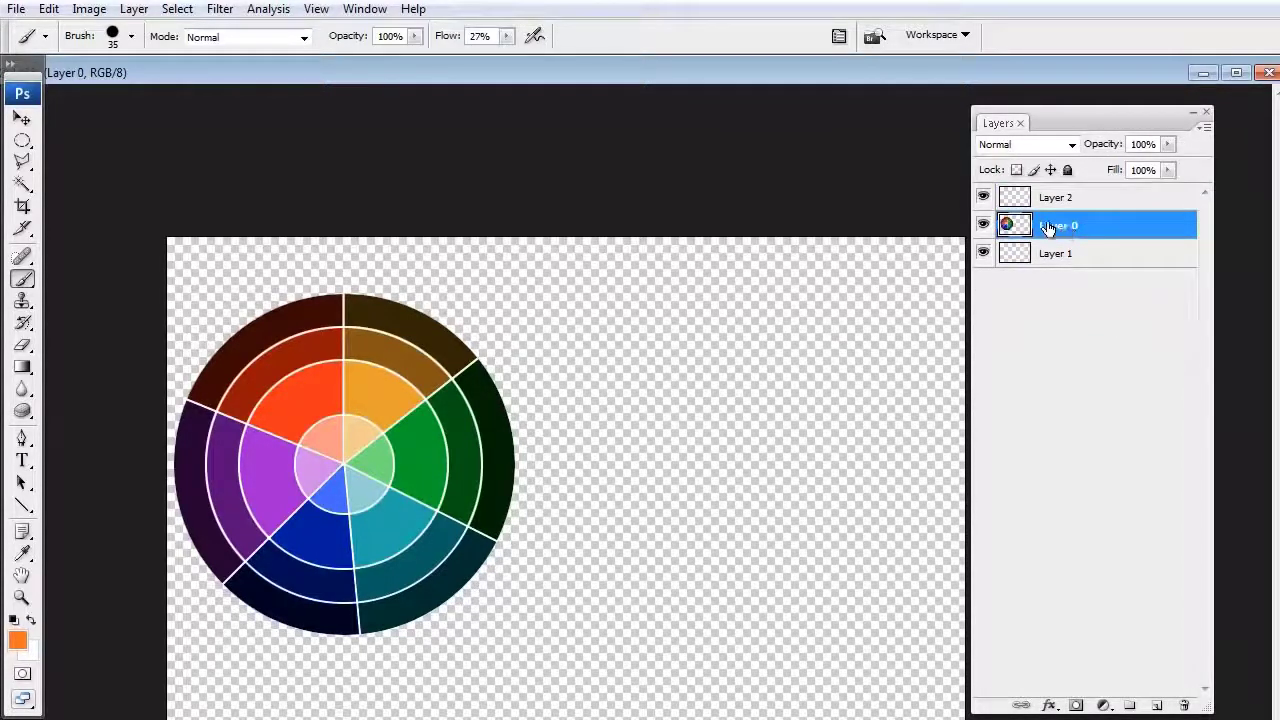
click(1095, 262)
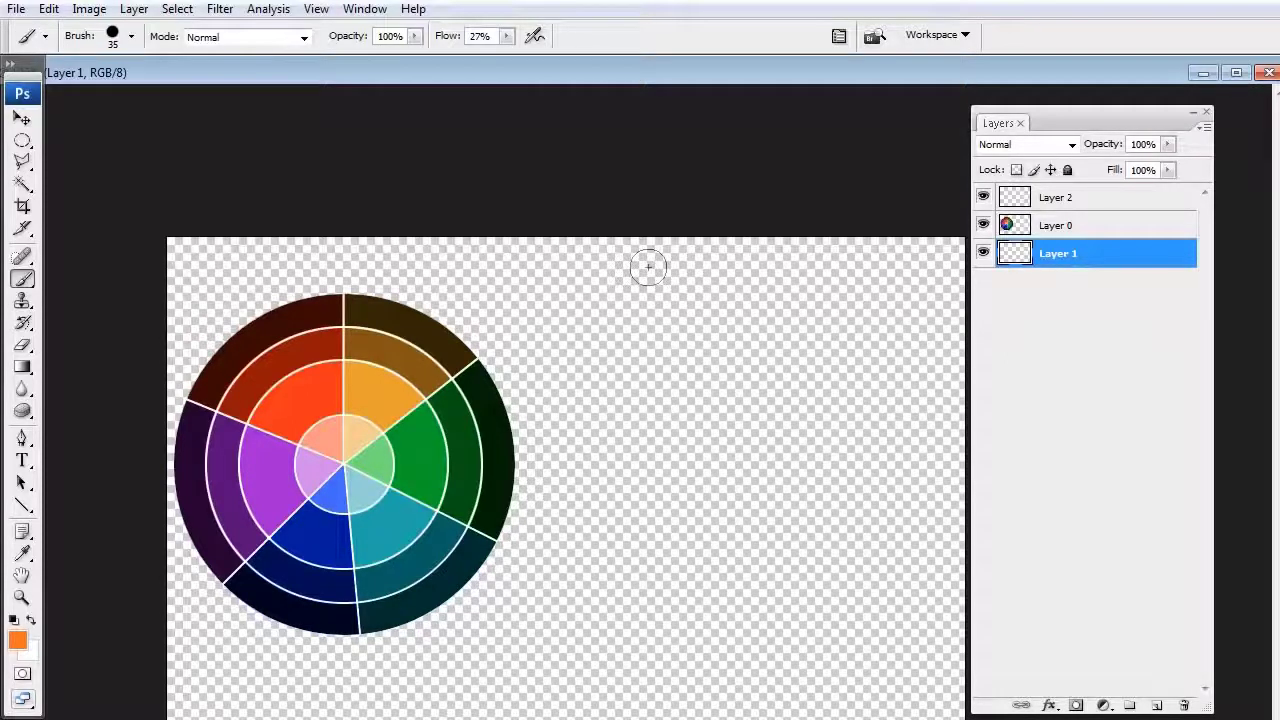
key(d)
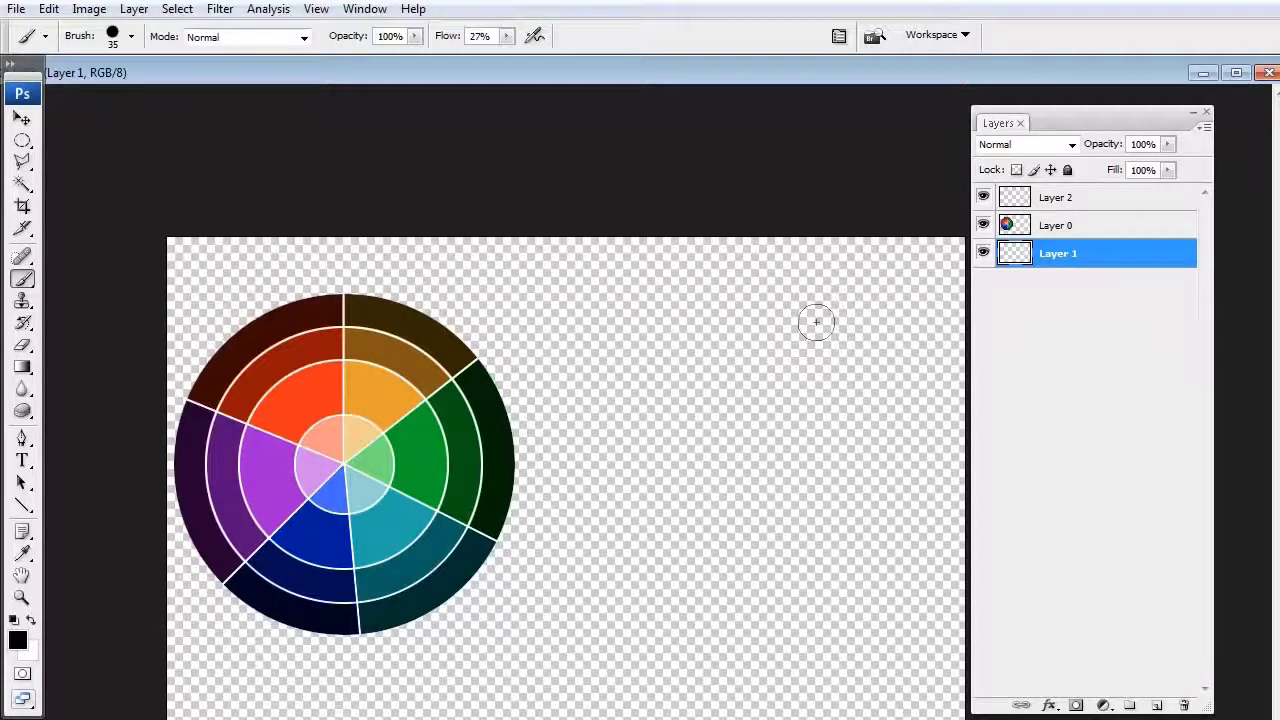
key(ctrl+BackSpace)
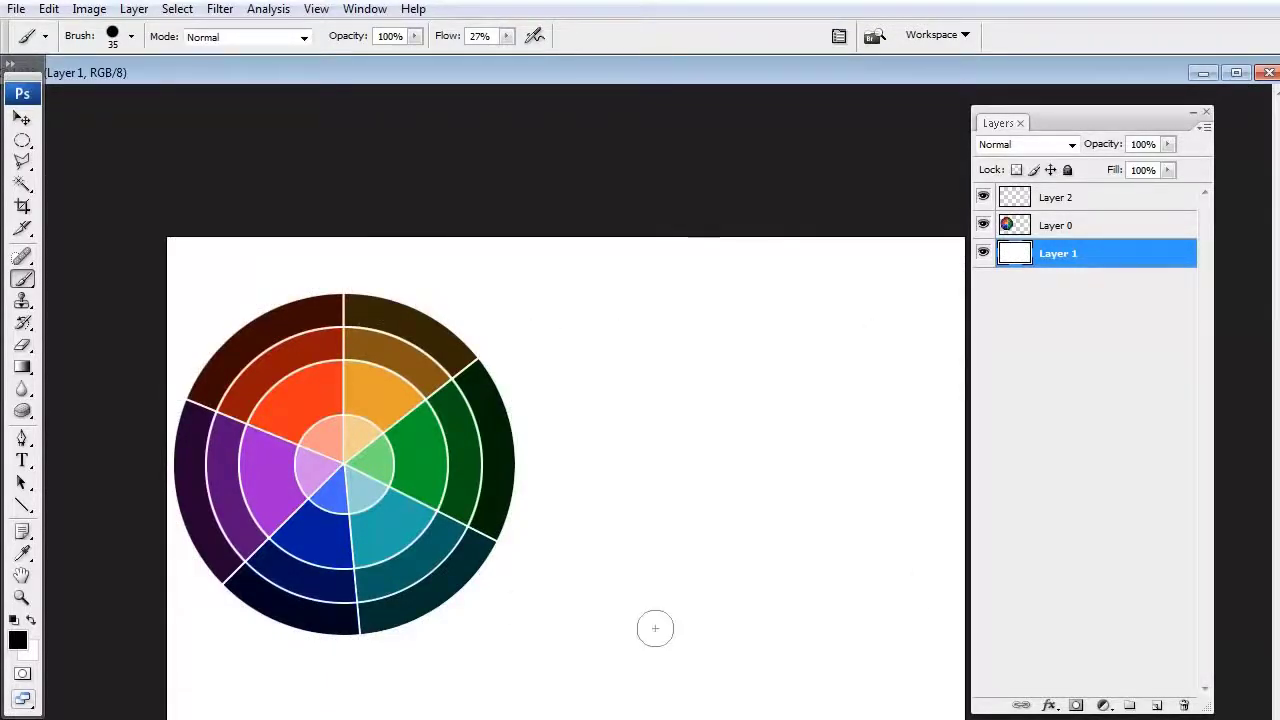
Toggle the visibility of the empty Layer 2 and view the color-wheel-300.gif image for reference.
click(1062, 203)
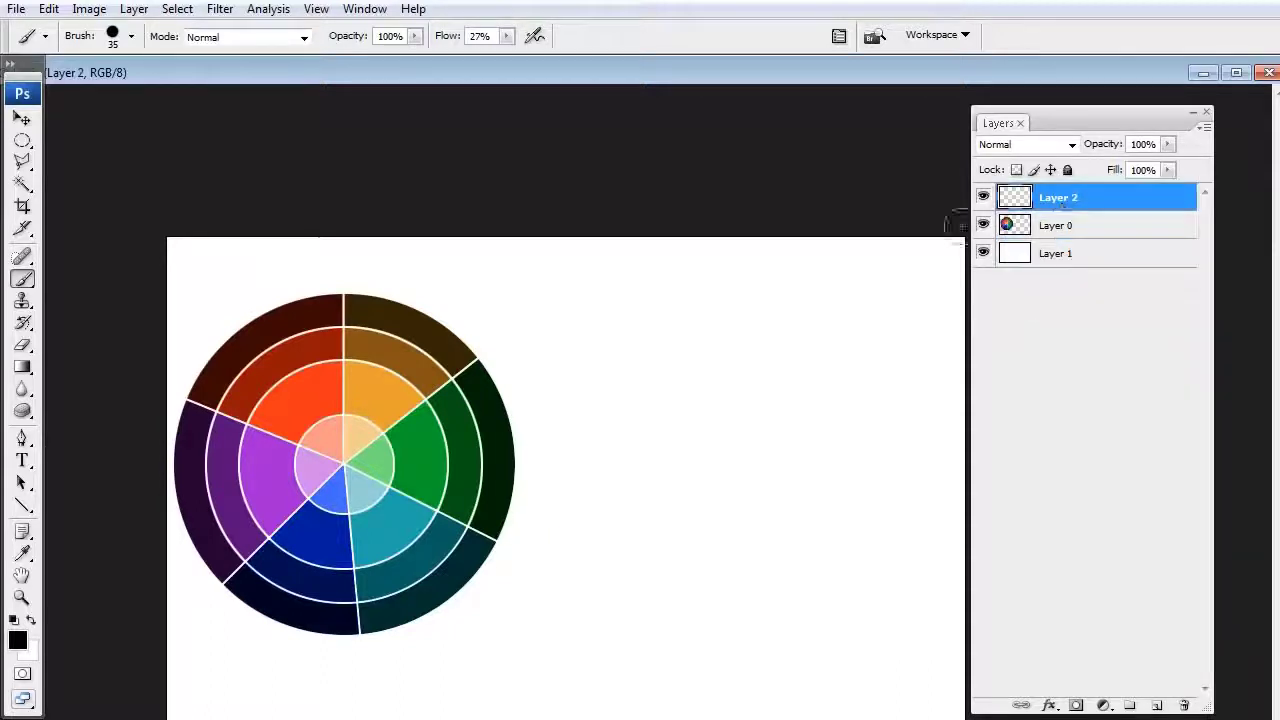
click(985, 201)
click(985, 201)
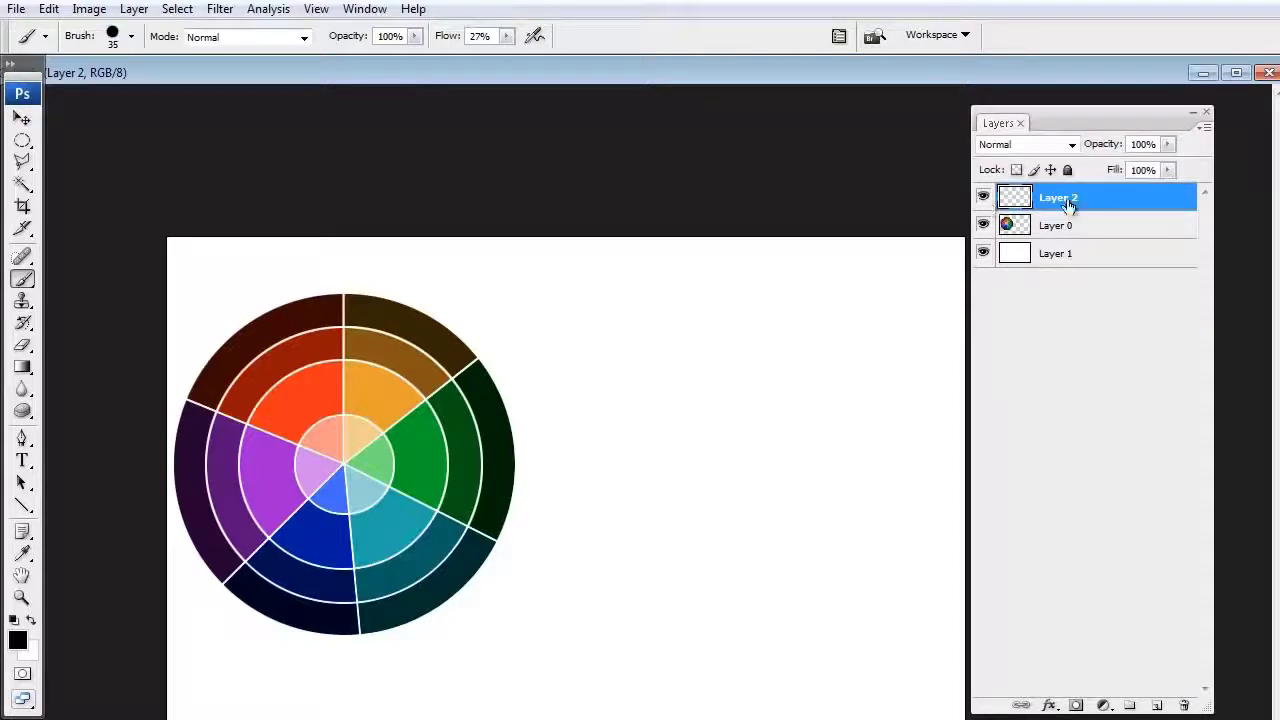
click(985, 198)
click(984, 199)
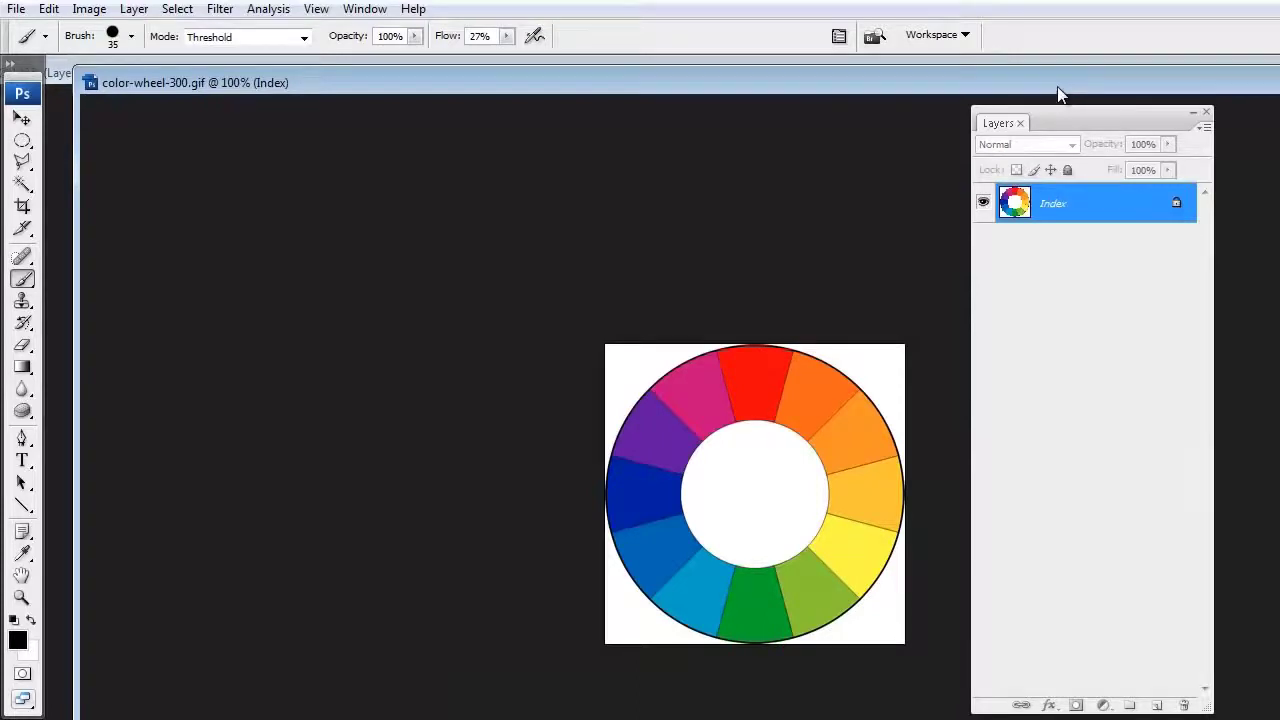
drag(1059, 88, 1033, 88)
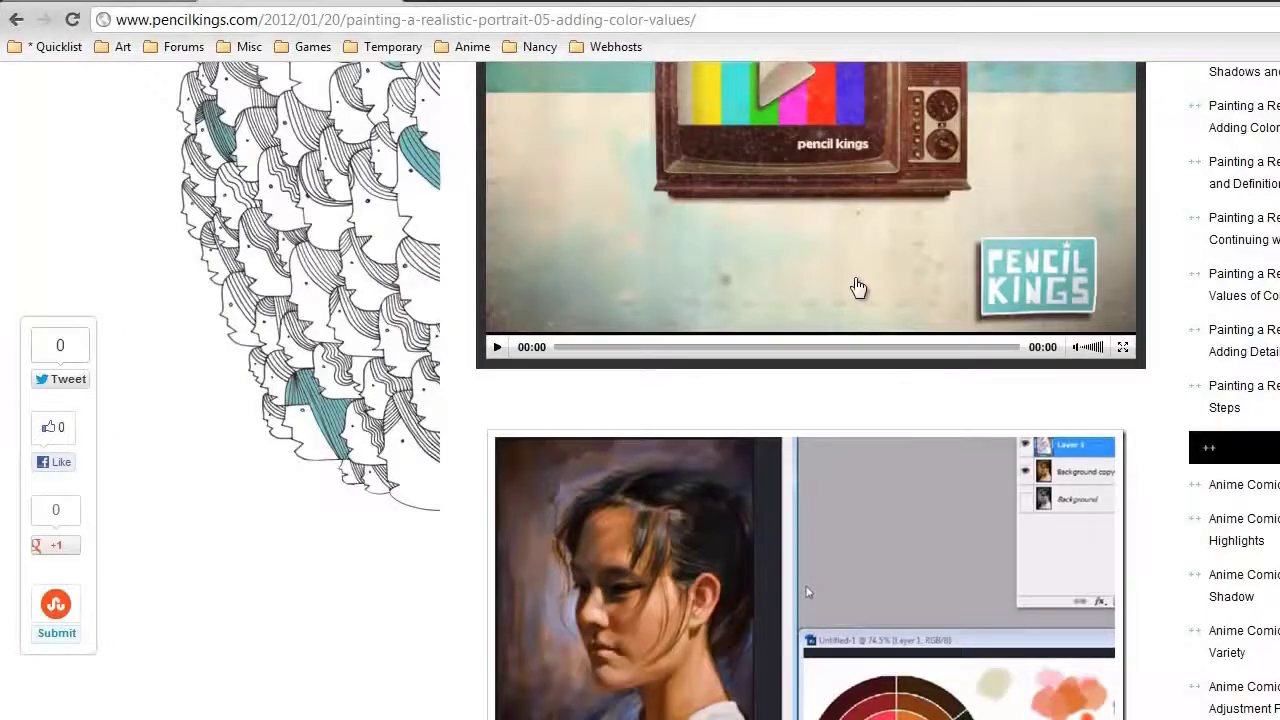
Switch to the browser and look through the color palette resources on sycra.net and the Pencil Kings portrait tutorial page.
click(157, 4)
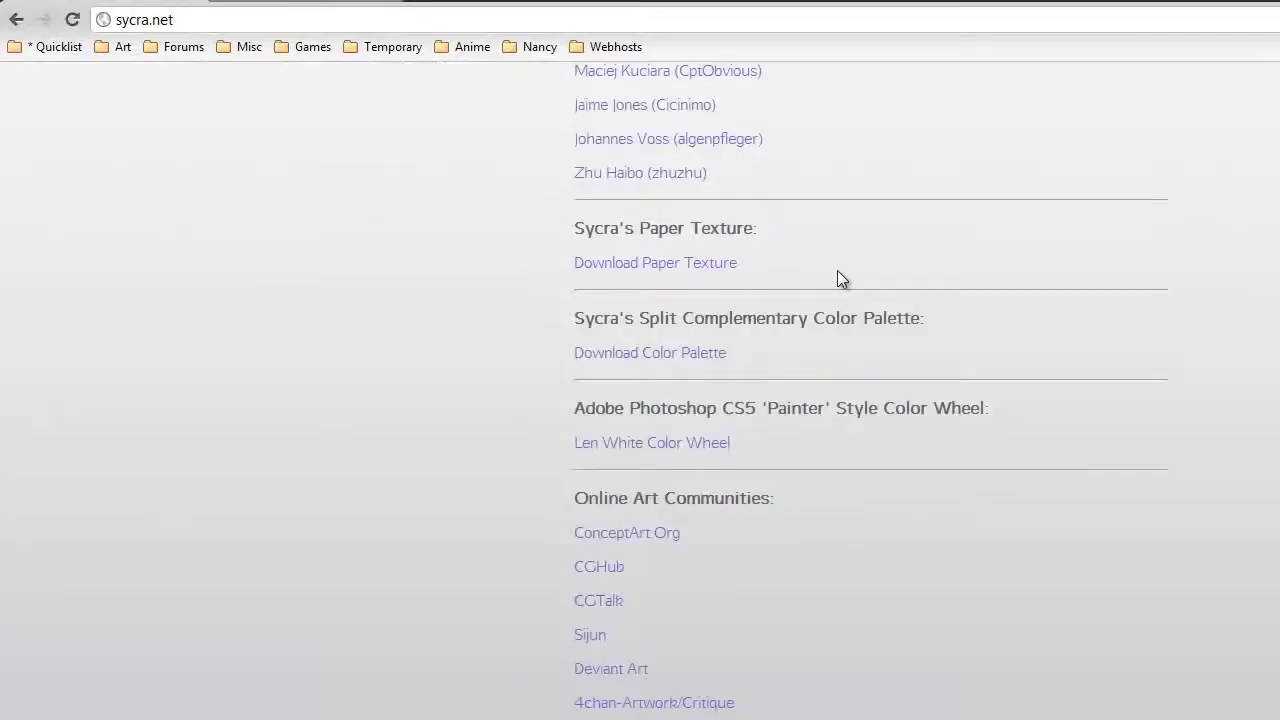
scroll(868, 379, up, 5)
scroll(880, 360, down, 6)
scroll(877, 353, down, 1)
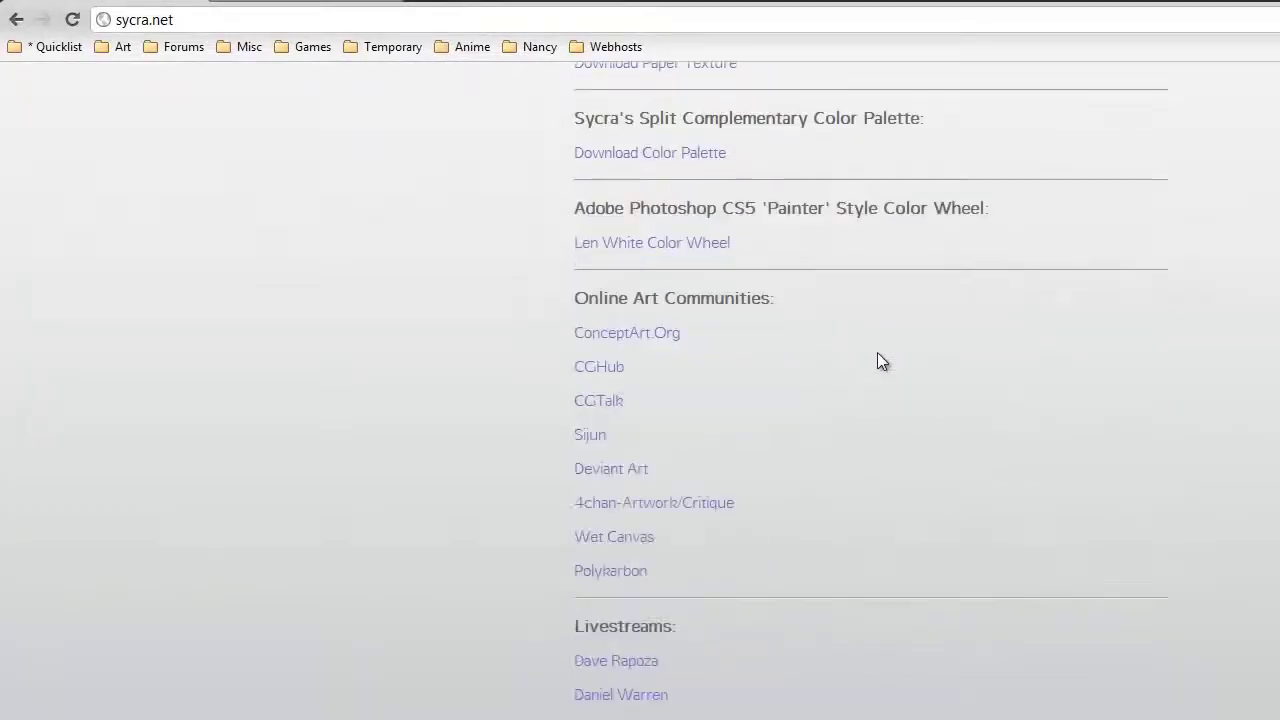
scroll(868, 348, down, 4)
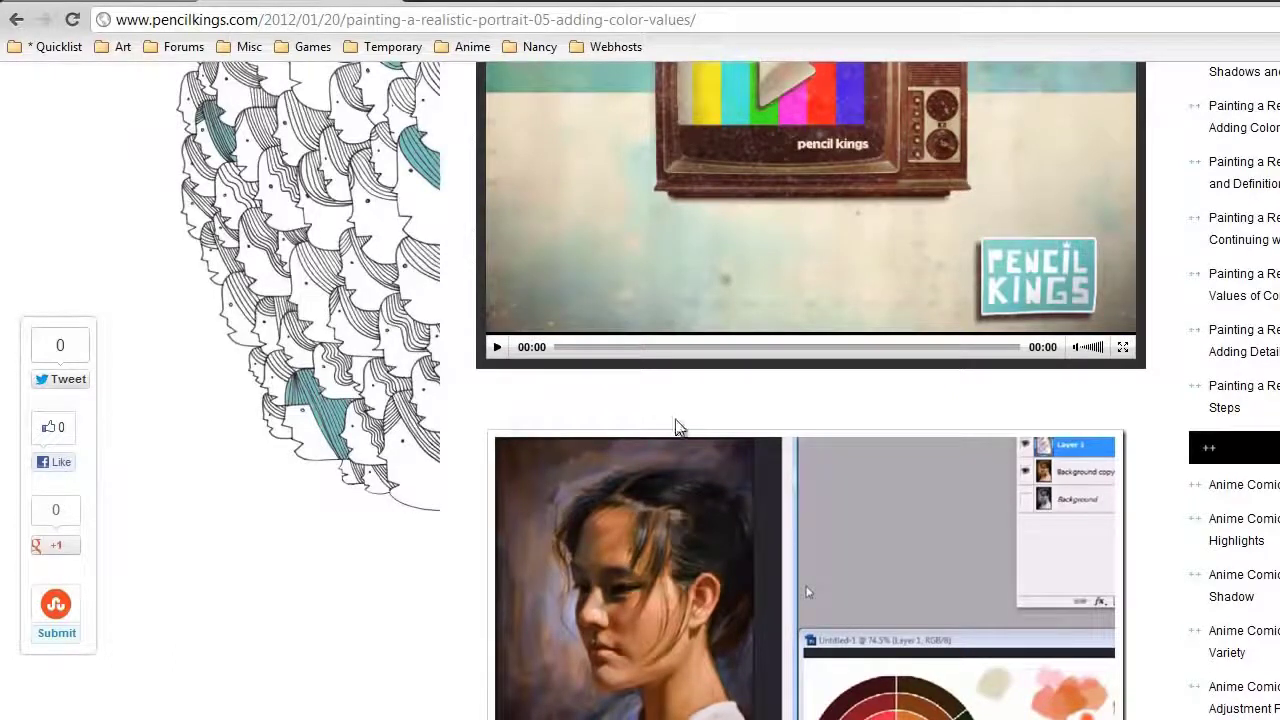
scroll(657, 465, down, 1)
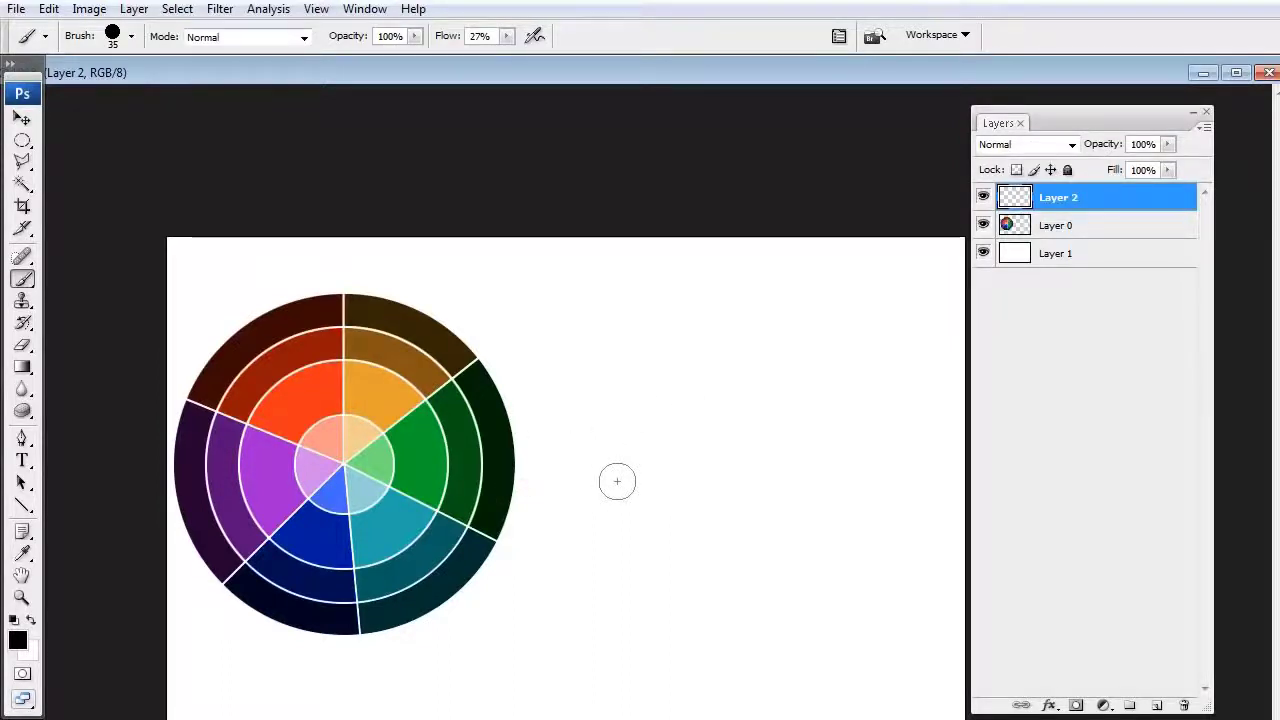
click(1074, 228)
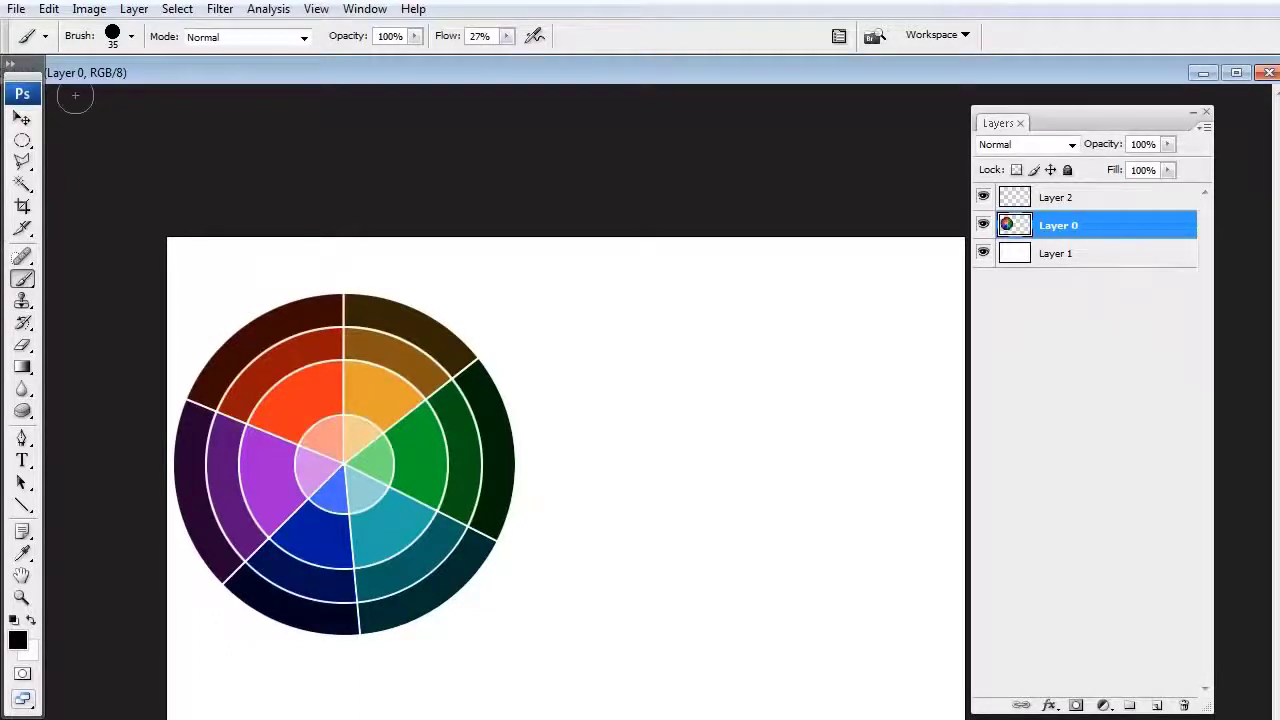
click(16, 9)
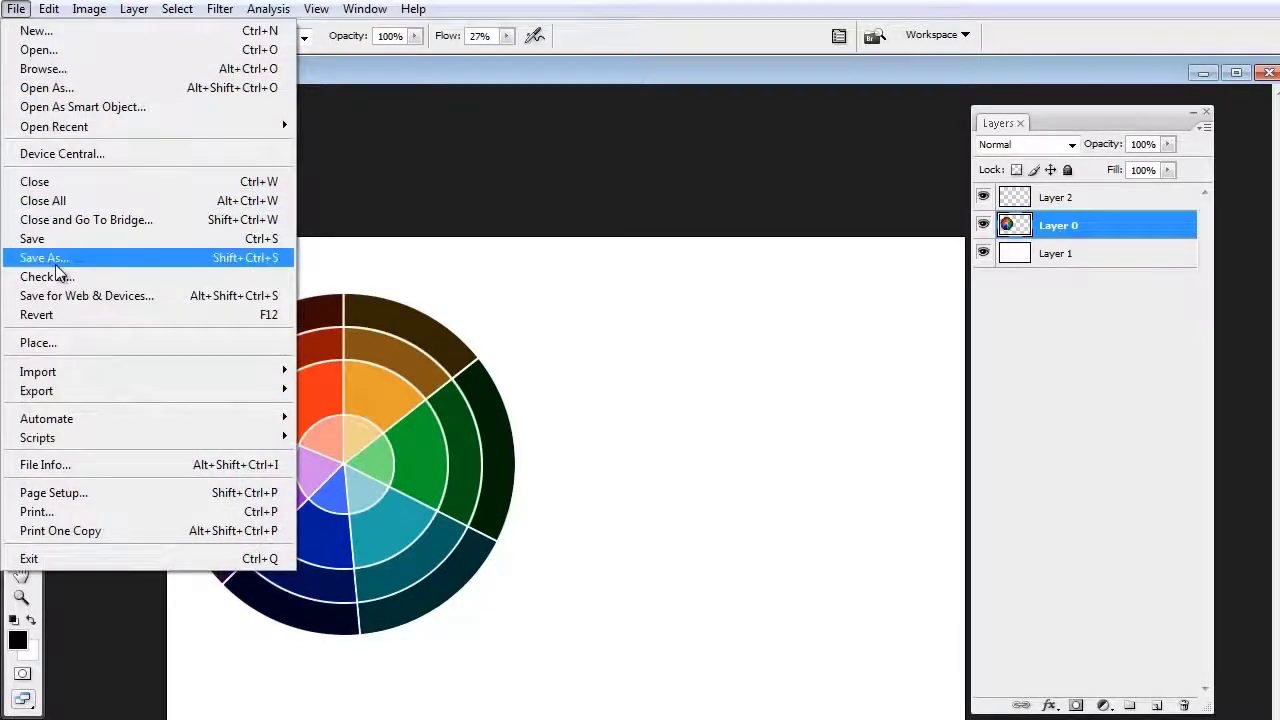
click(512, 172)
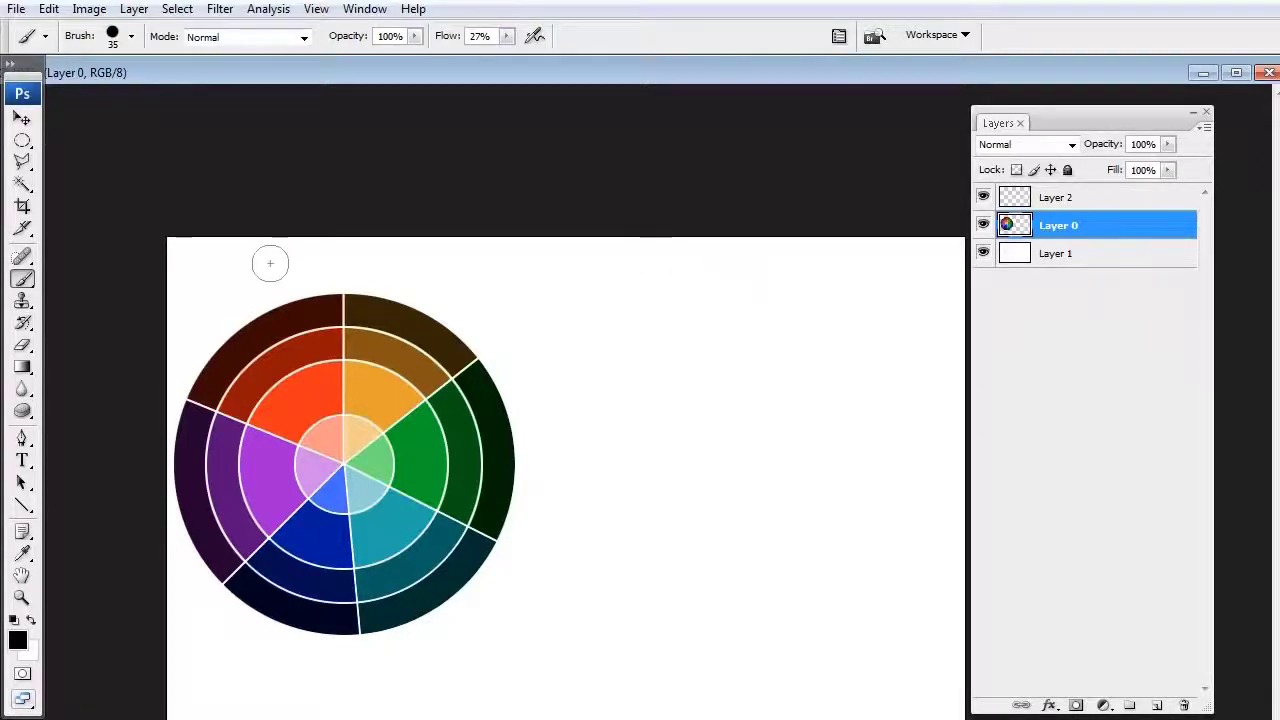
Sample the wheel's bright orange-red, paint a test stroke over its upper-left edge on Layer 2, and undo the stroke.
click(1108, 202)
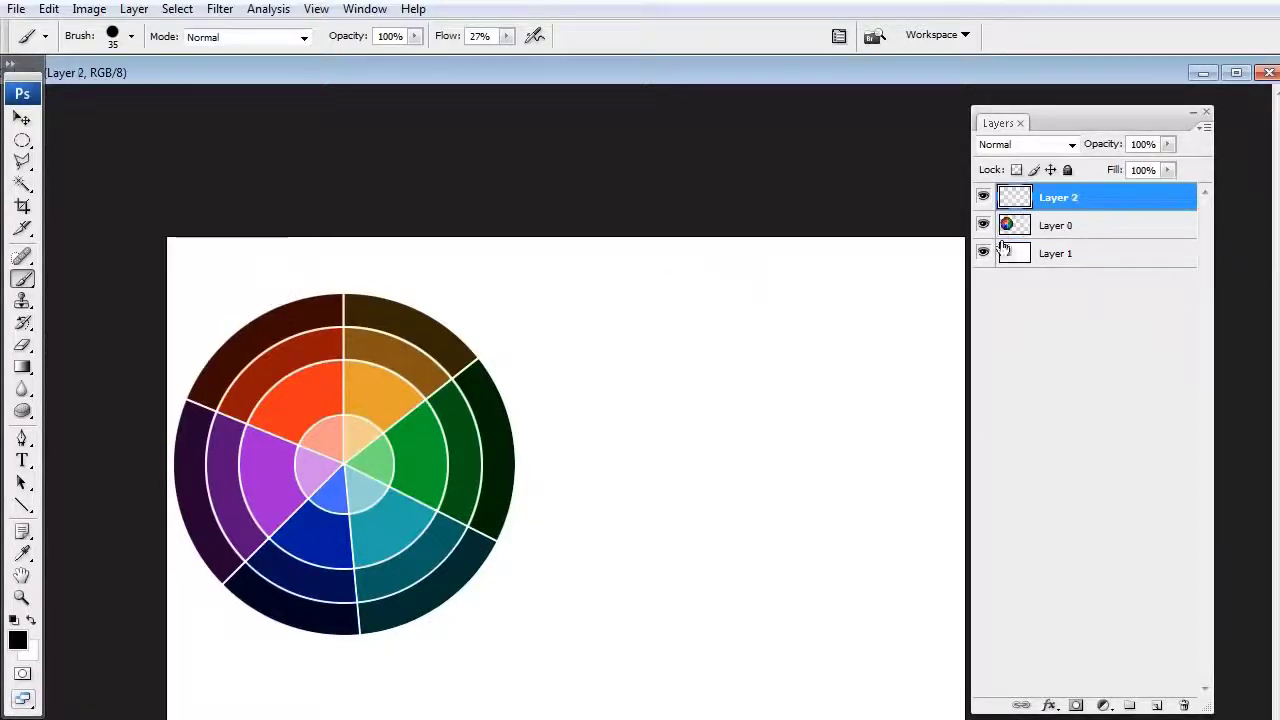
alt+click(313, 397)
mouse_move(200, 277)
mouse_down()
mouse_move(240, 290)
mouse_move(200, 310)
mouse_move(240, 288)
mouse_up()
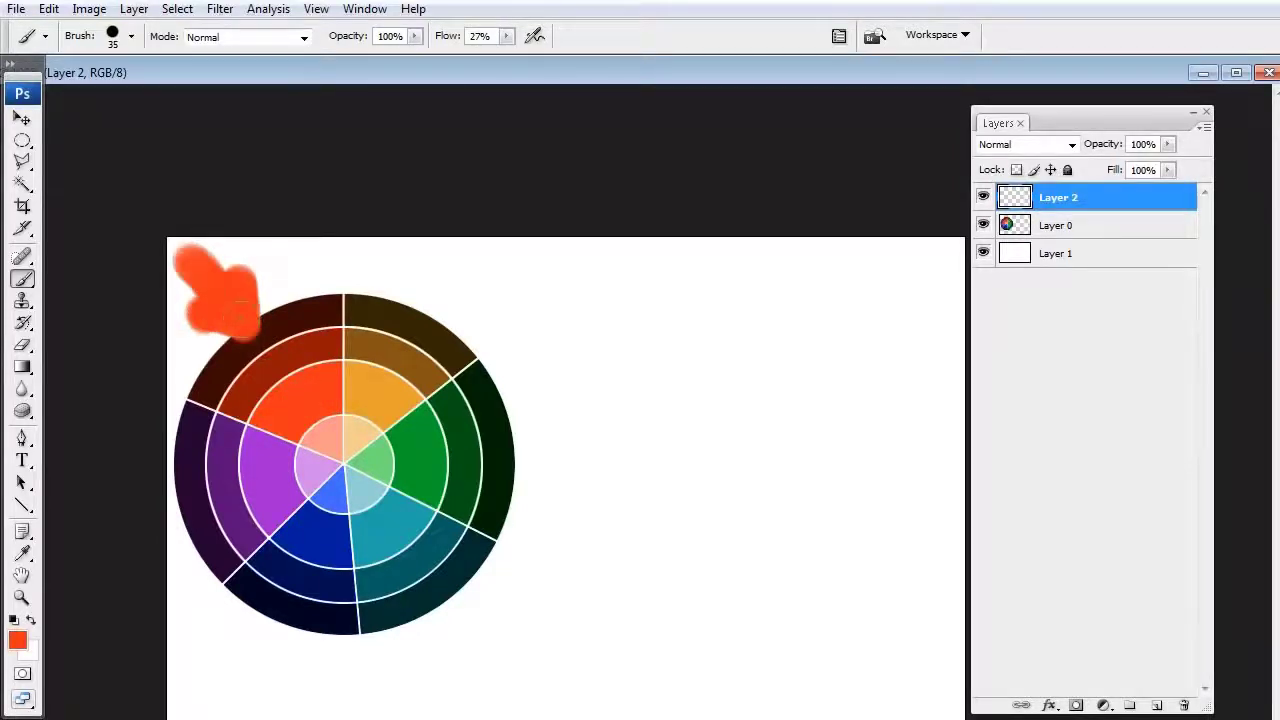
key(ctrl+z)
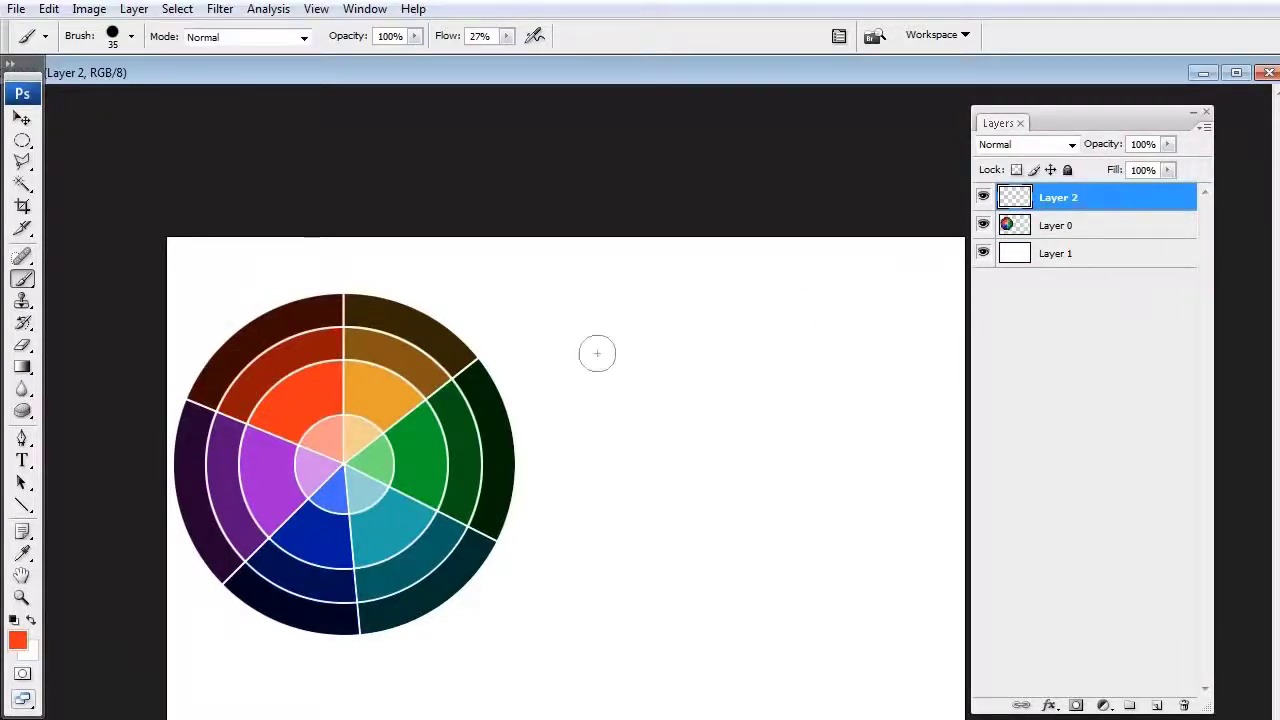
Start a Hue/Saturation adjustment on the color wheel's Layer 0 and set the hue to -17.
click(1053, 225)
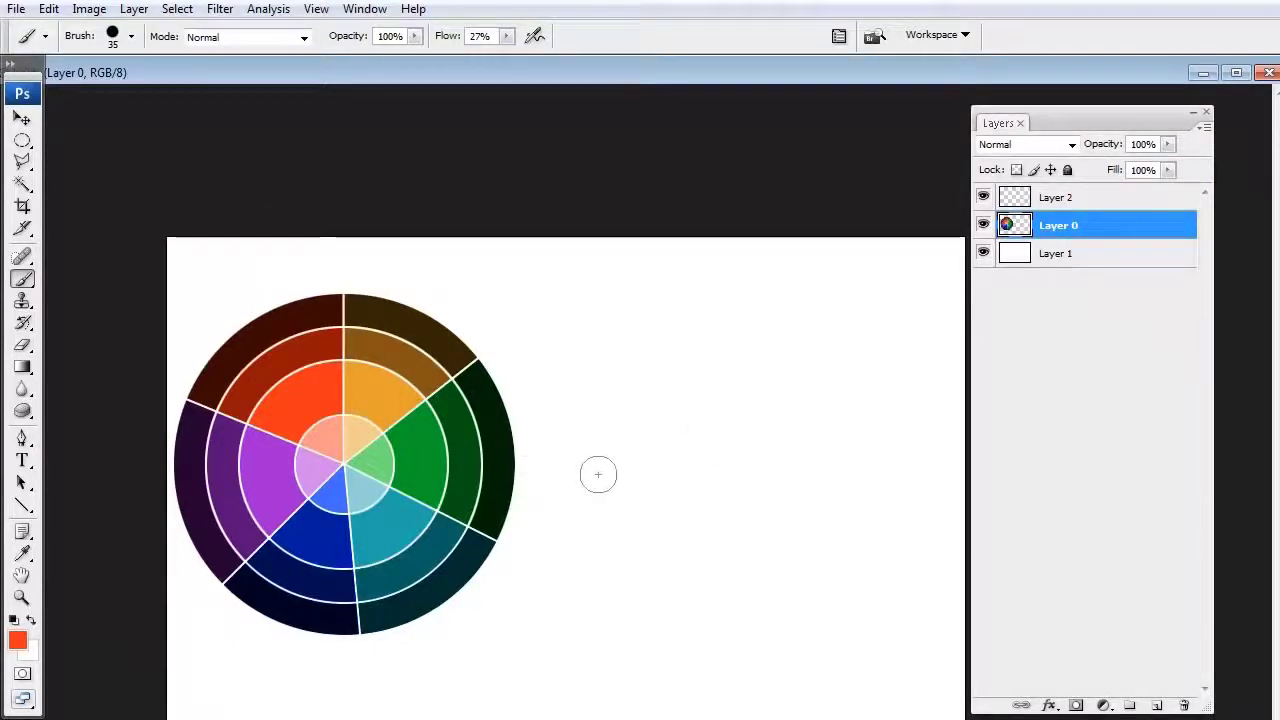
key(ctrl+u)
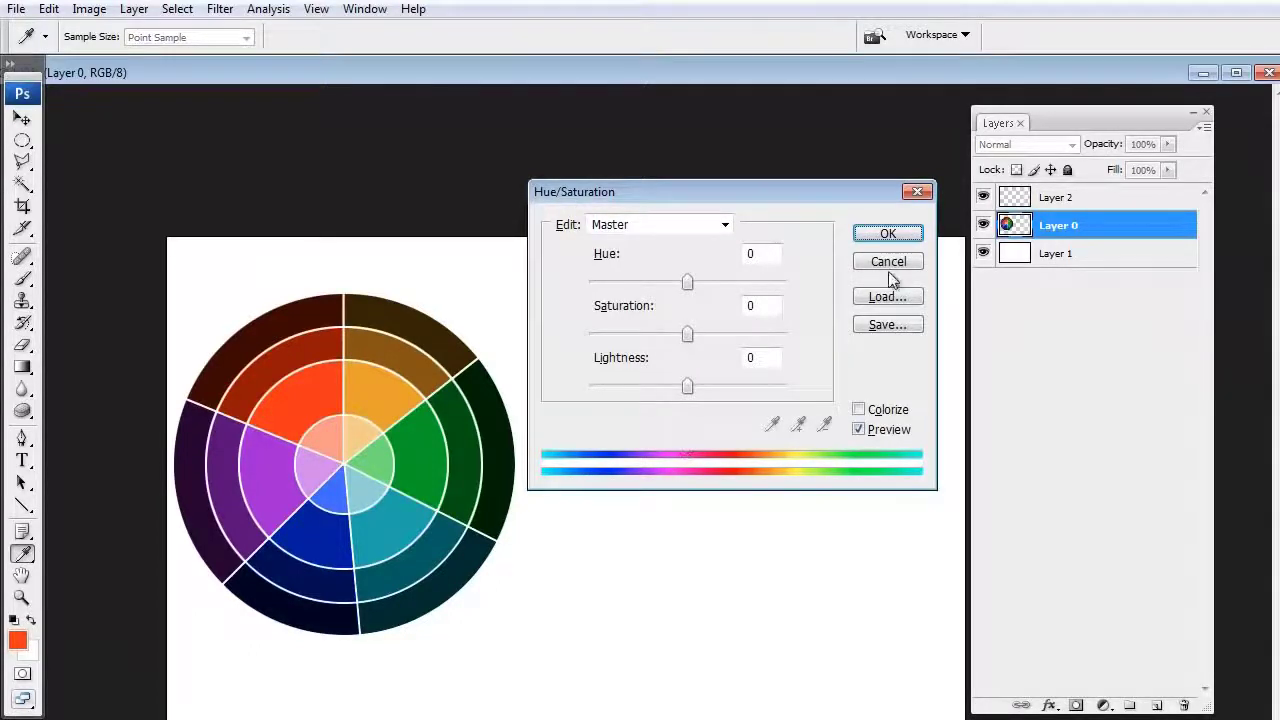
click(917, 191)
click(89, 9)
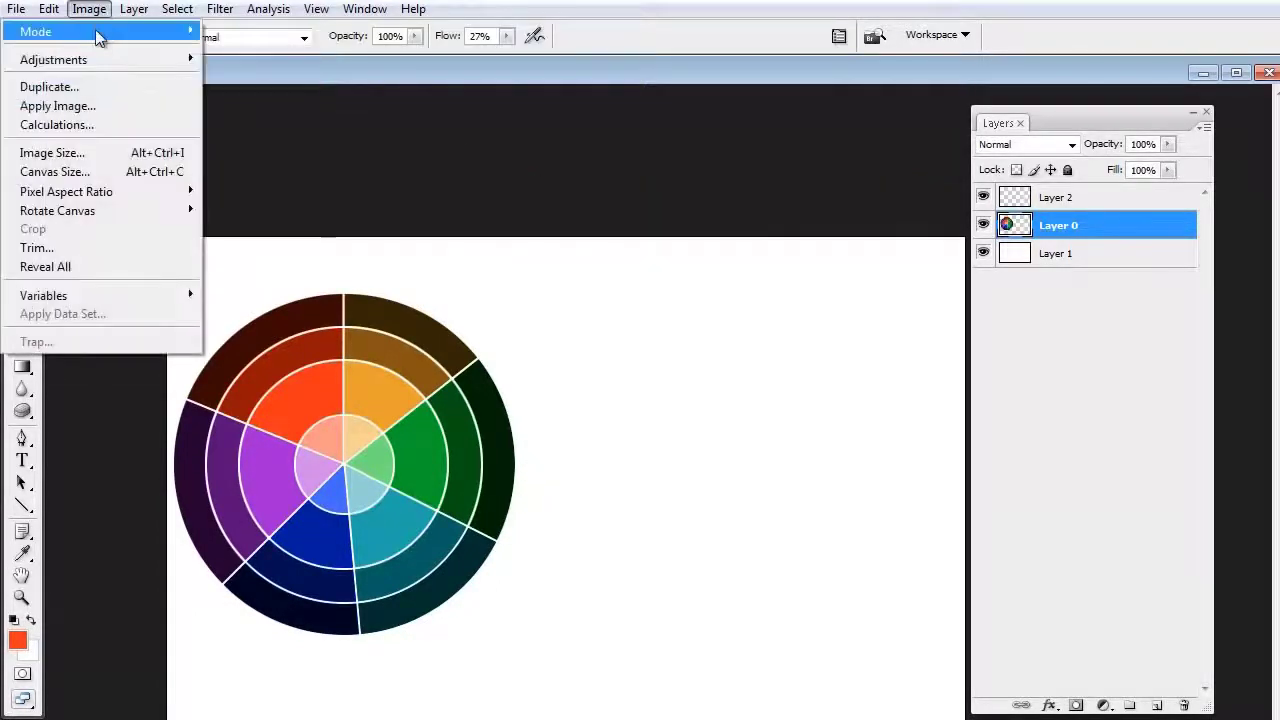
mouse_move(120, 56)
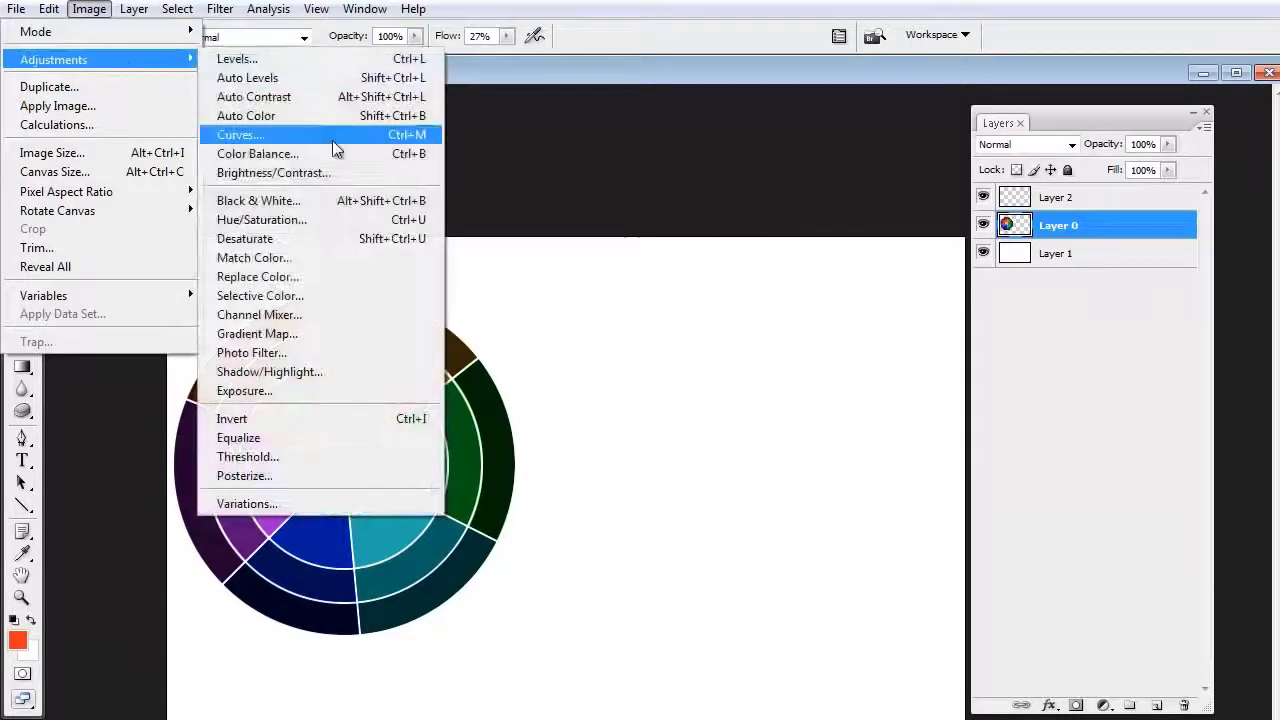
click(356, 220)
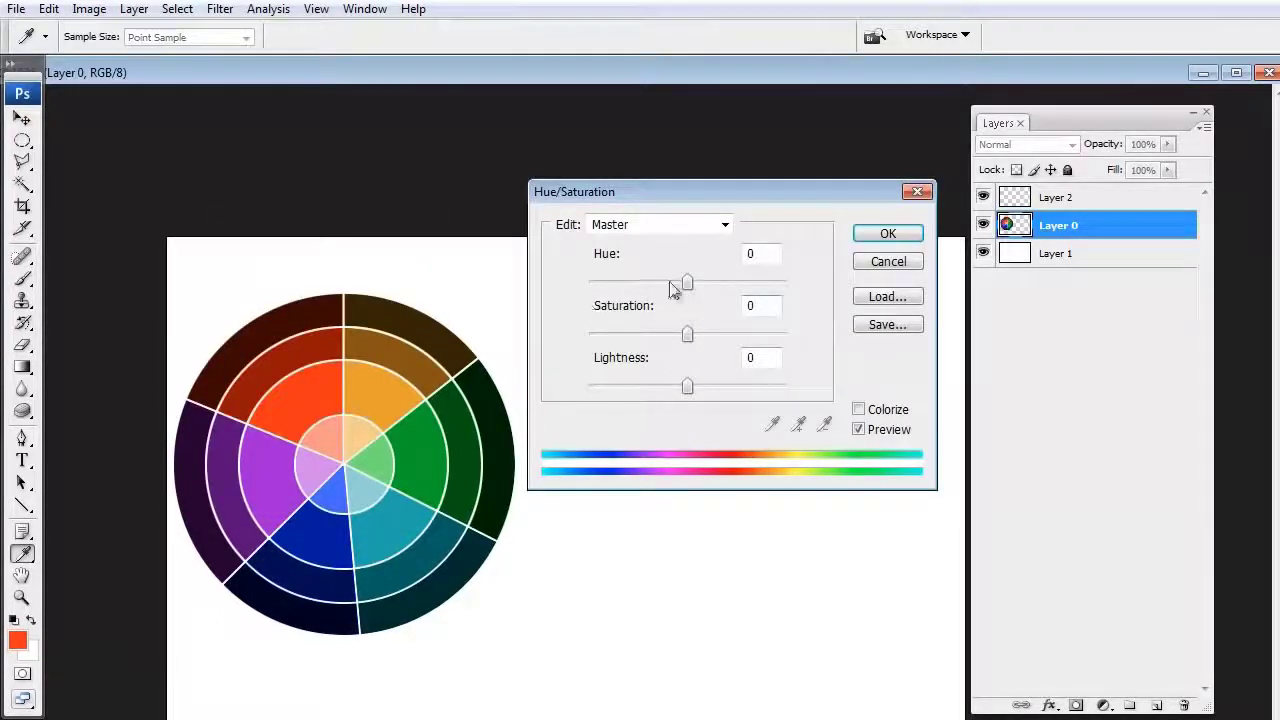
drag(687, 282, 668, 308)
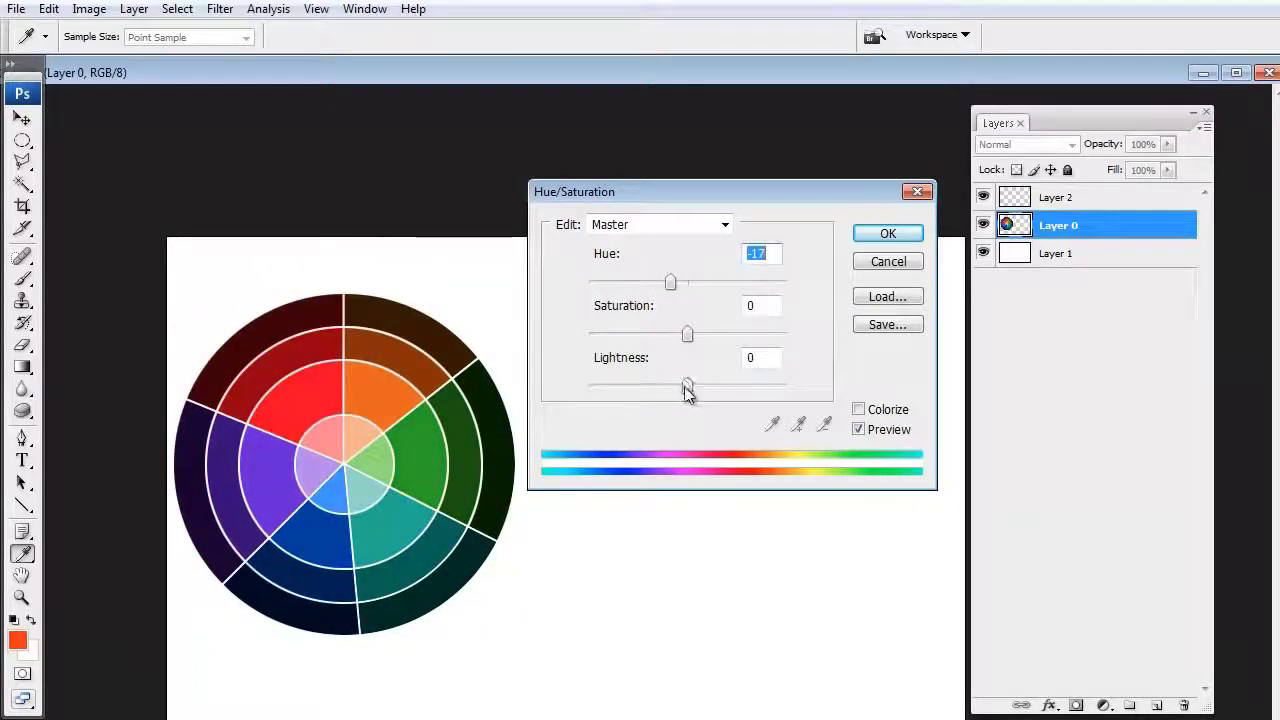
Try lightness values of -42 and +65 and a raised saturation on the color wheel, returning both settings to 0.
drag(686, 389, 645, 388)
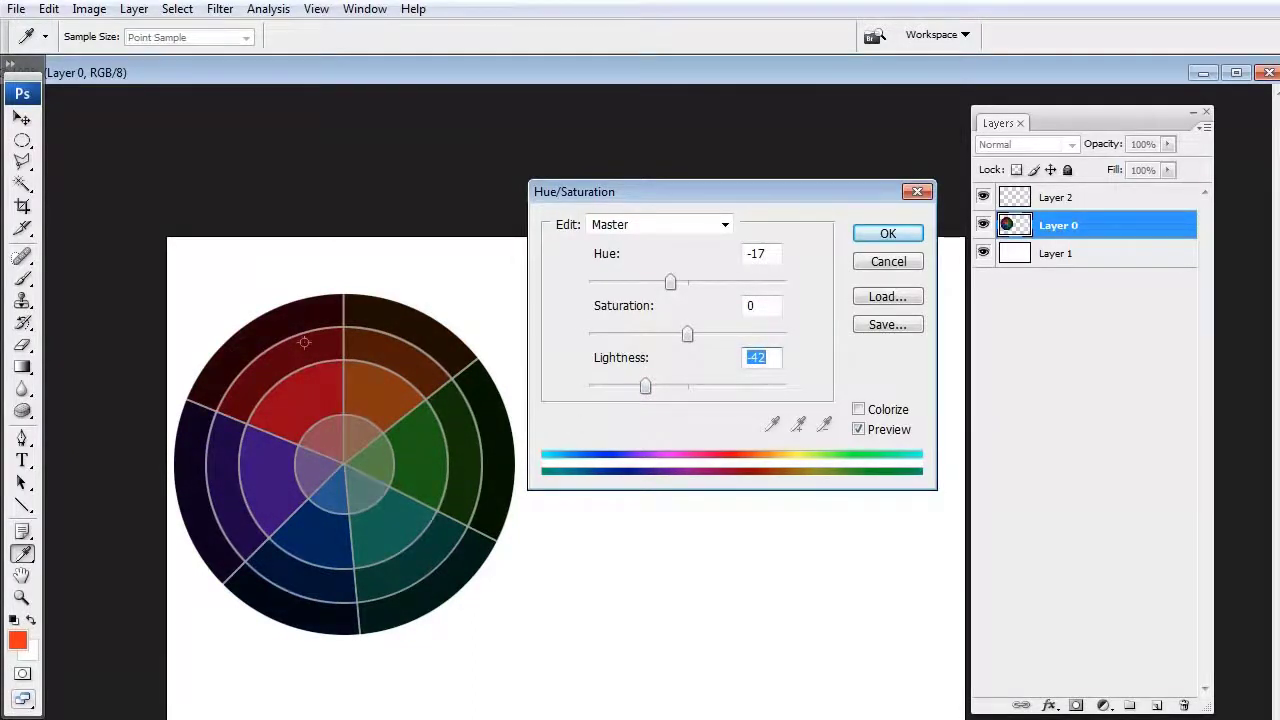
drag(645, 386, 749, 380)
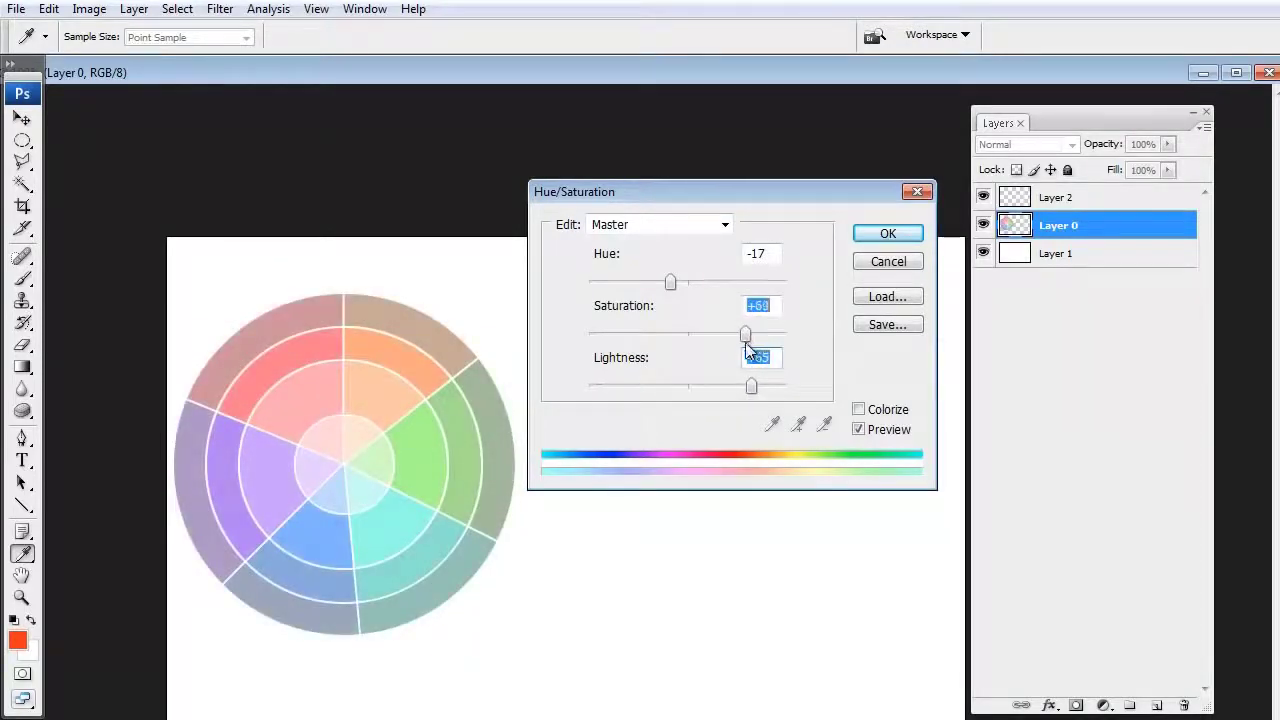
drag(688, 334, 688, 347)
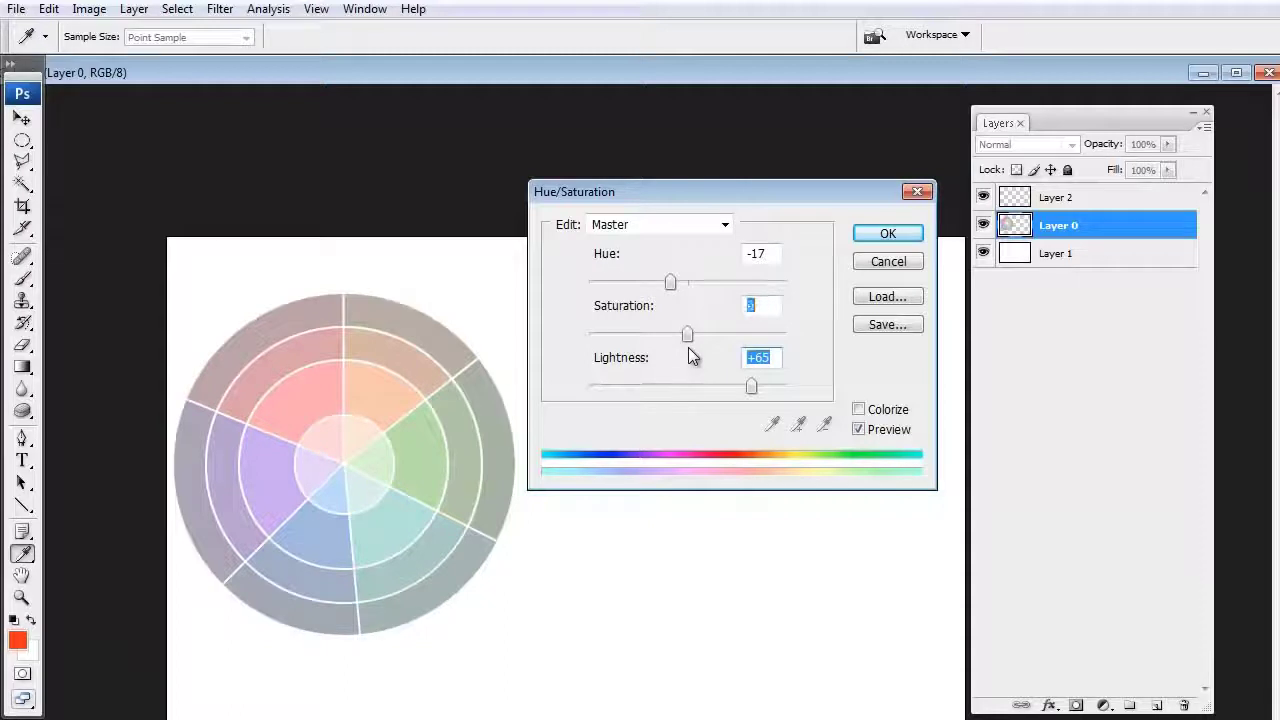
drag(745, 389, 690, 391)
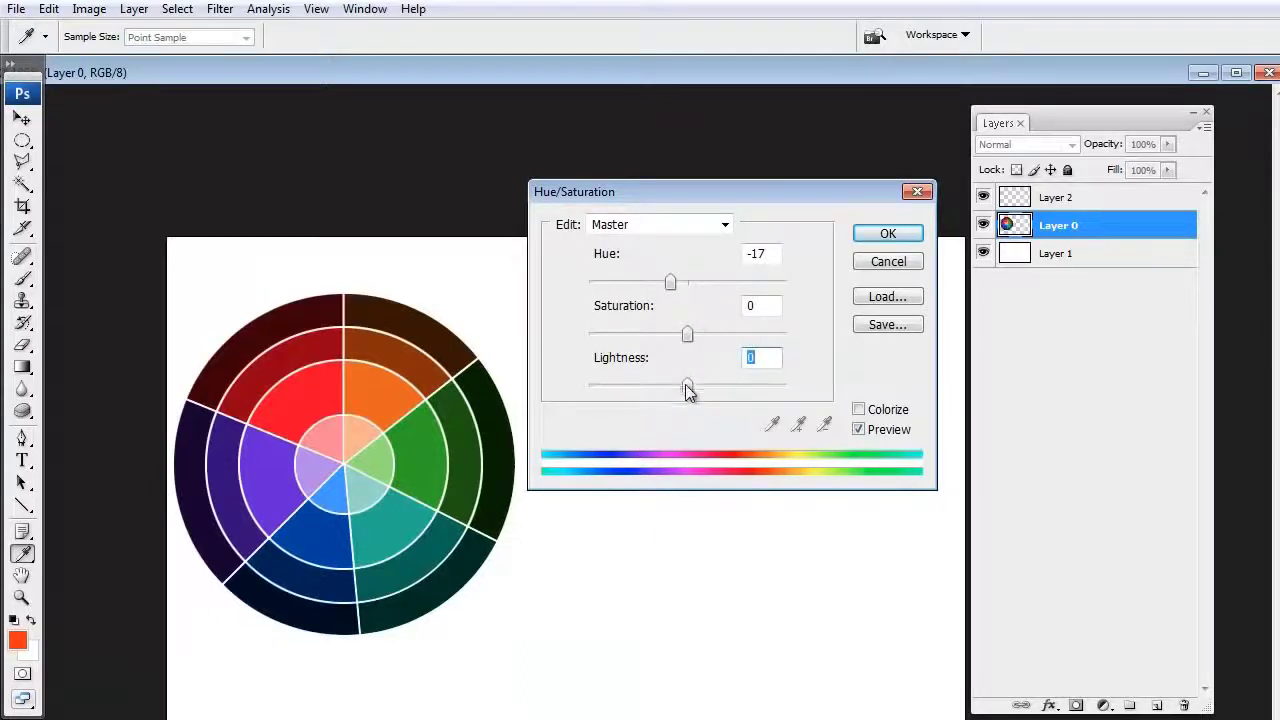
Set the color wheel's hue to -118 and apply the Hue/Saturation adjustment to Layer 0.
drag(669, 283, 613, 284)
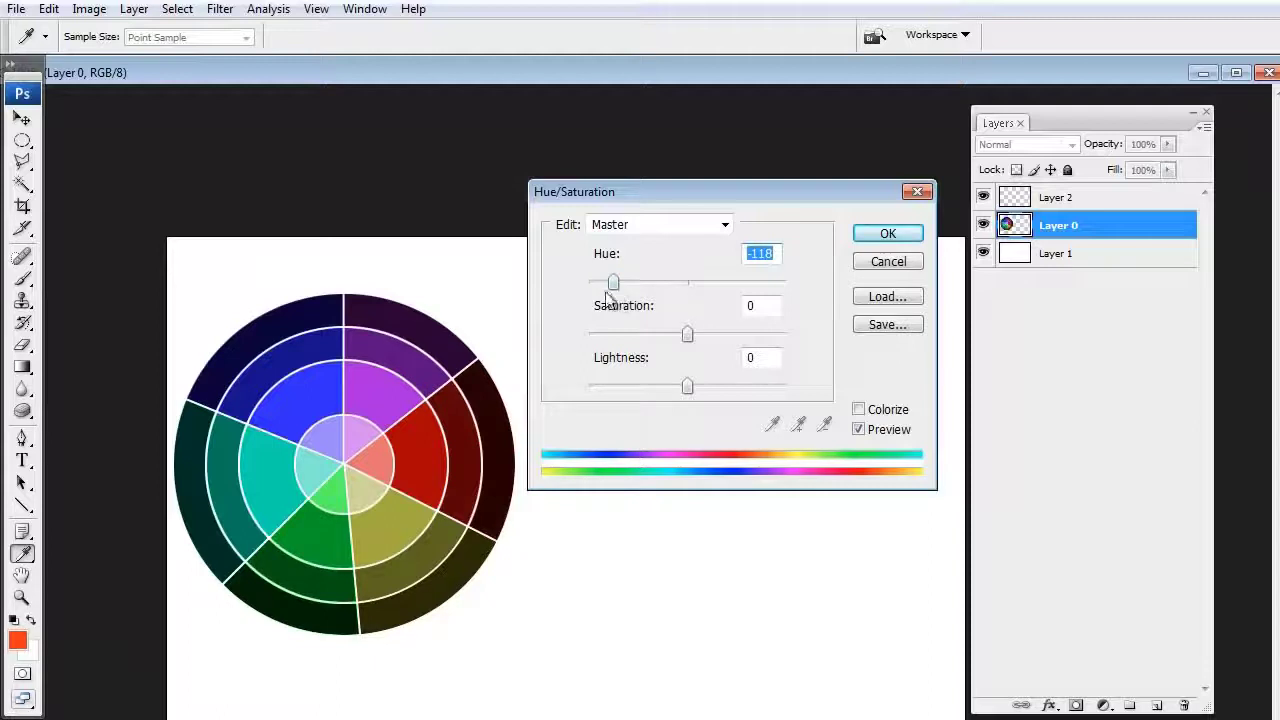
mouse_move(608, 285)
mouse_down()
mouse_move(587, 286)
mouse_move(614, 284)
mouse_up()
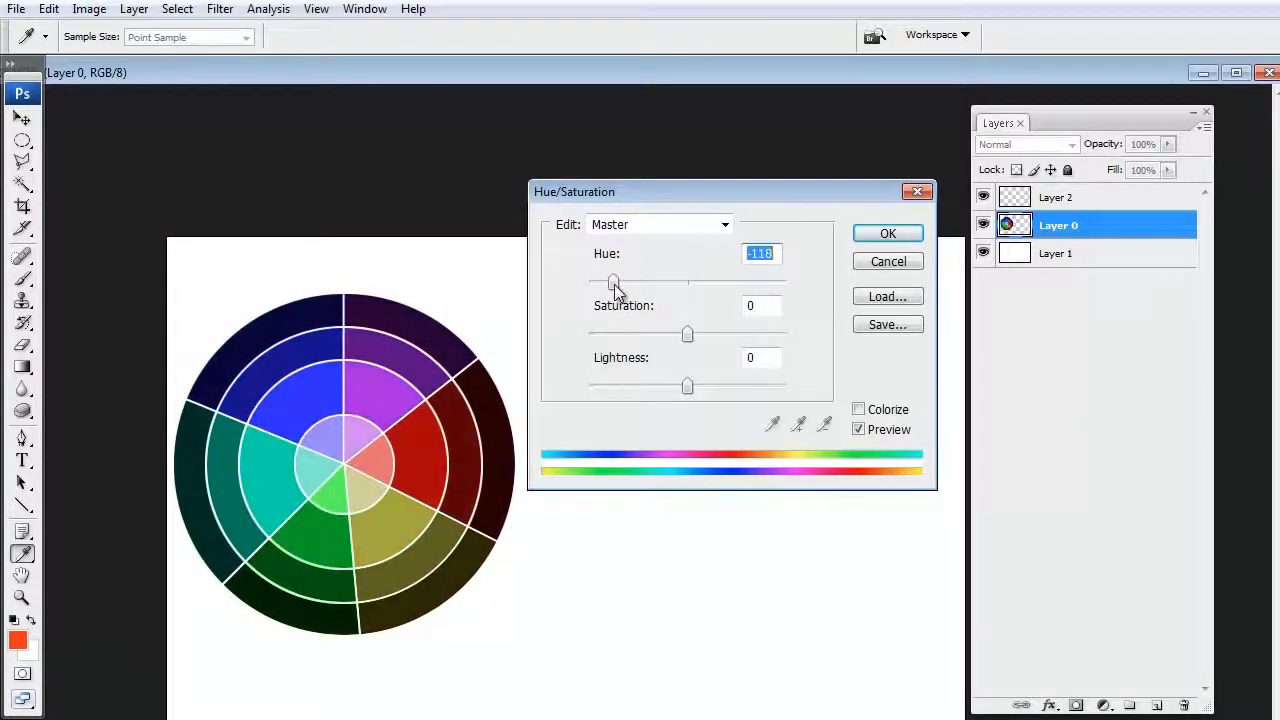
click(888, 235)
Sample the wheel's bright blue with the Brush tool active and paint a dab beside the wheel on Layer 2.
key(b)
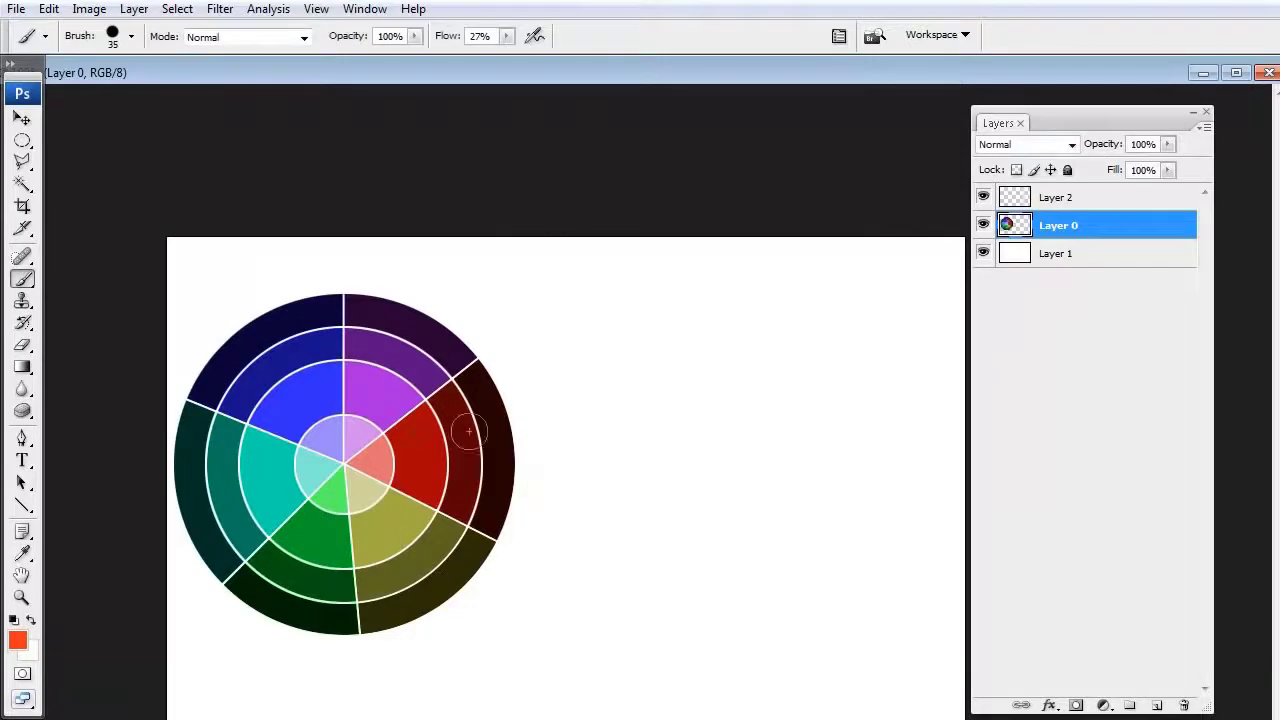
click(1066, 200)
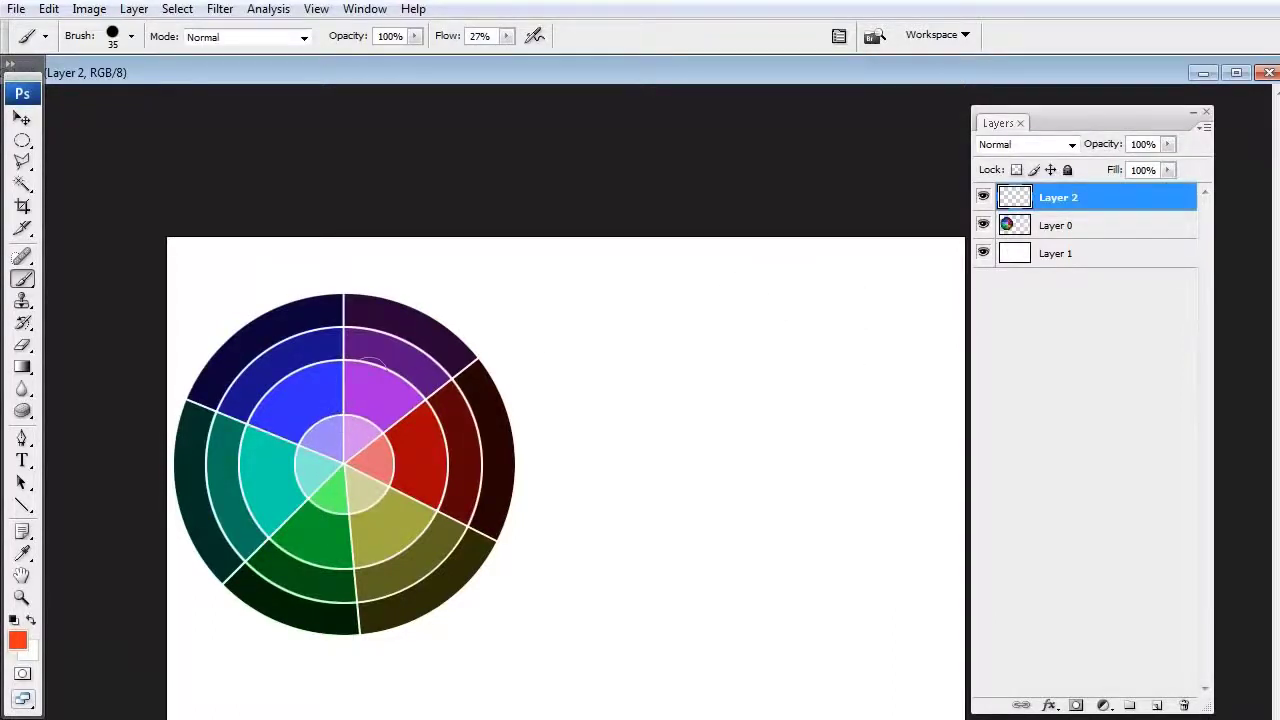
alt+click(298, 394)
drag(589, 309, 610, 296)
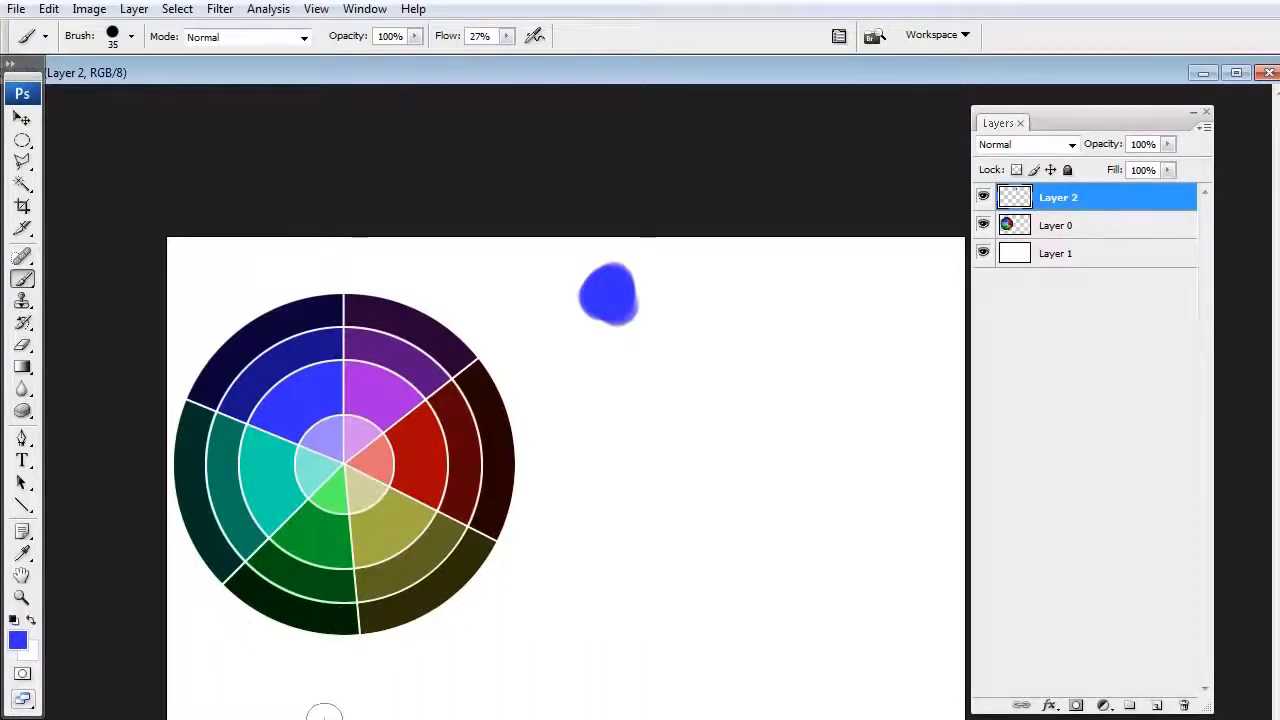
Try yellow and yellow-green hues of 64 and 71 in the foreground Color Picker, cancel, and brush over the blue dab.
click(18, 640)
drag(1052, 257, 814, 208)
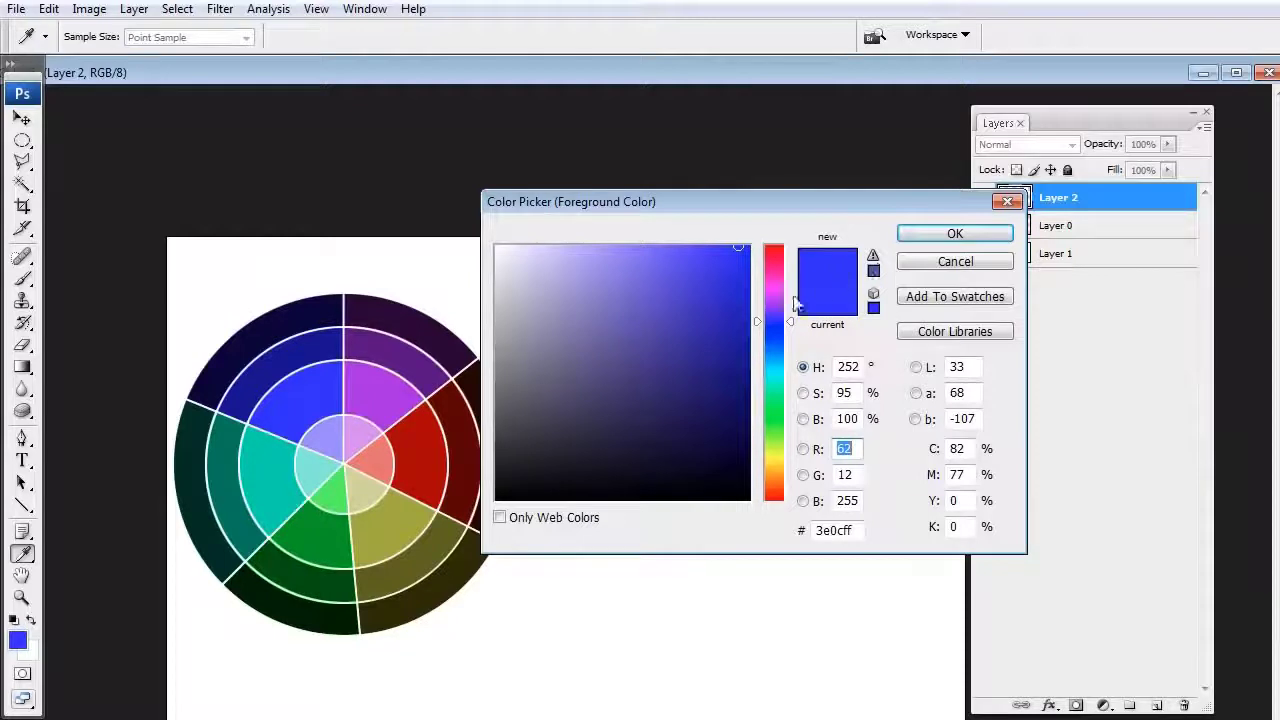
drag(778, 318, 826, 456)
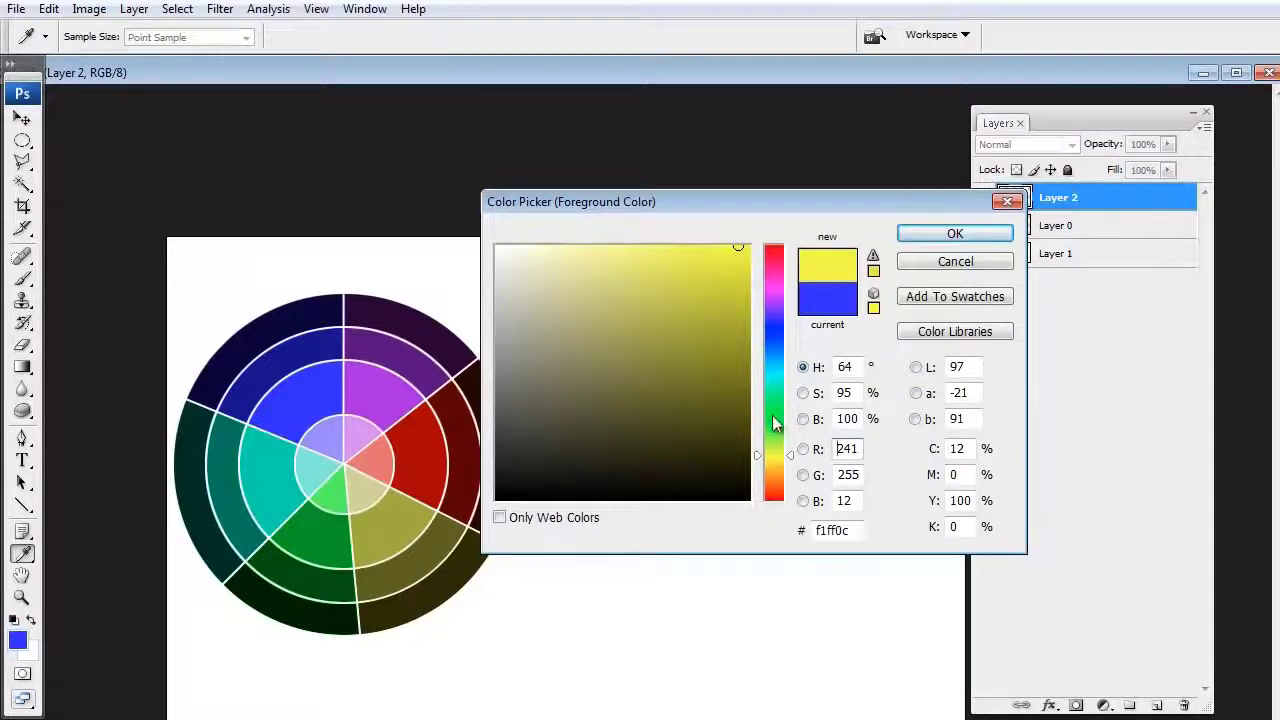
drag(772, 424, 767, 450)
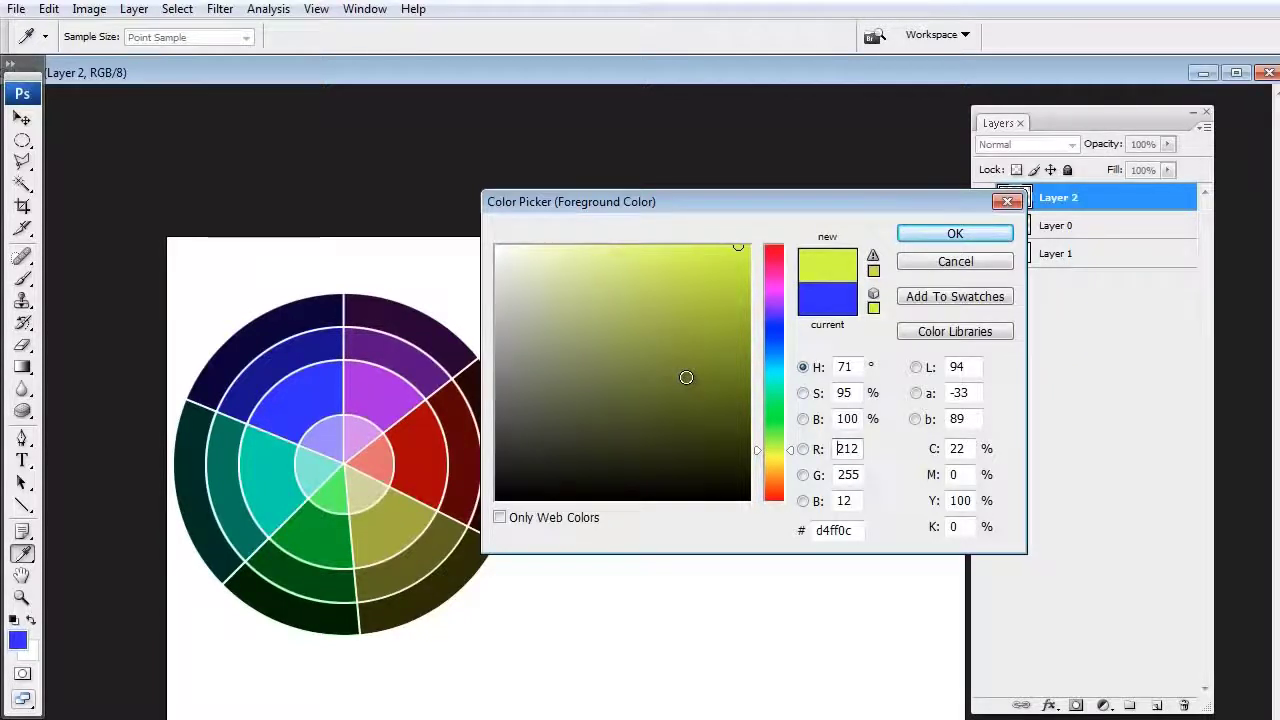
click(920, 266)
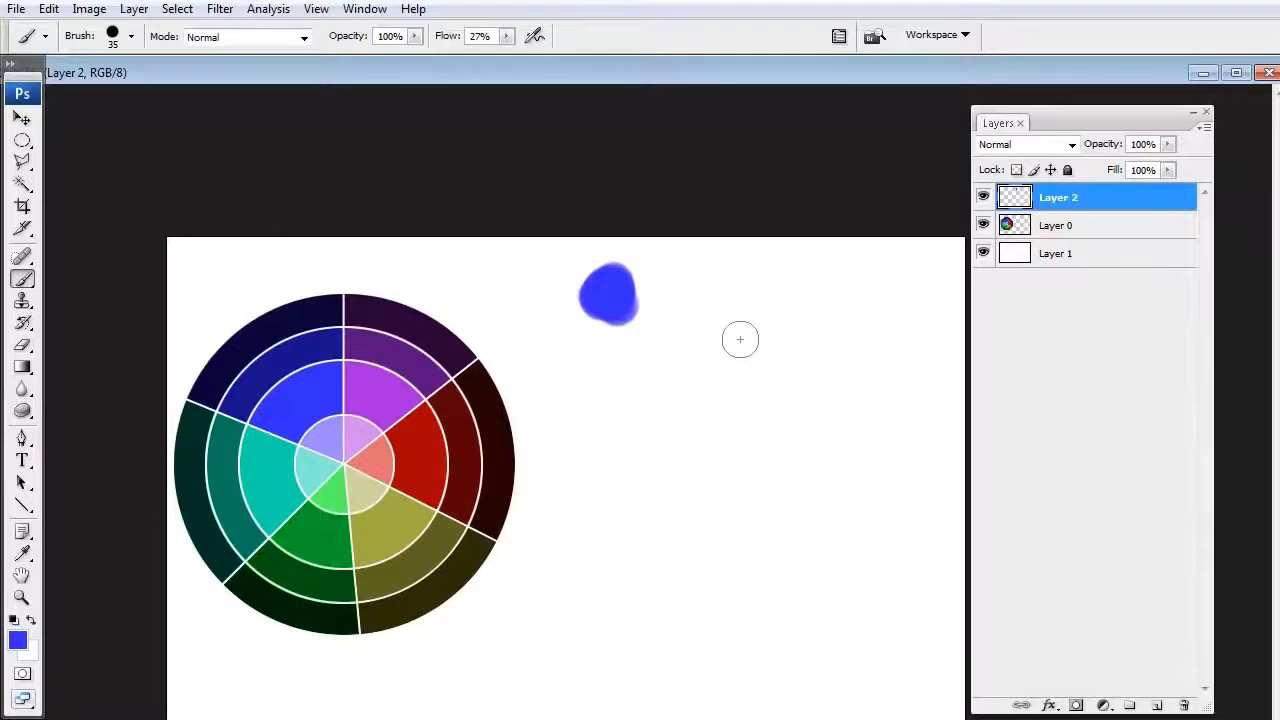
mouse_move(594, 314)
mouse_down()
mouse_move(619, 268)
mouse_move(605, 269)
mouse_move(631, 286)
mouse_up()
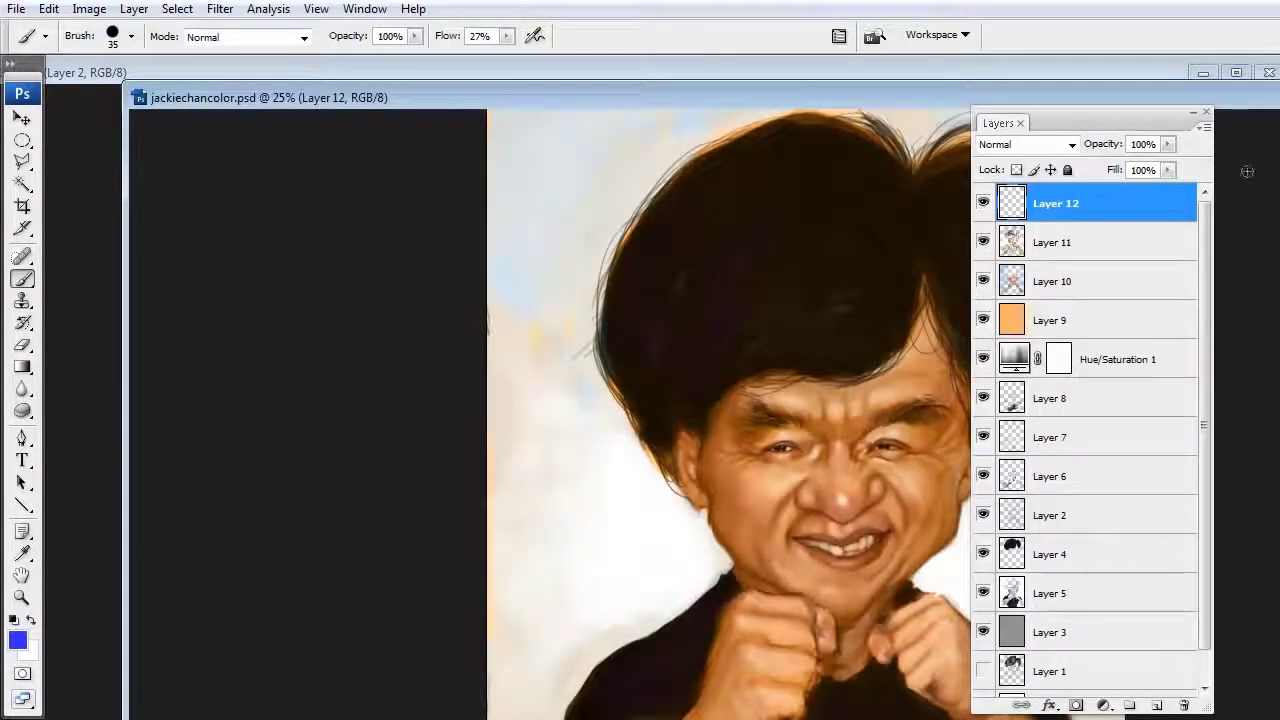
Reposition the jackiechancolor.psd window and hide Layers 9, 10, 11 and 12 to expose the grayscale portrait.
drag(300, 97, 234, 72)
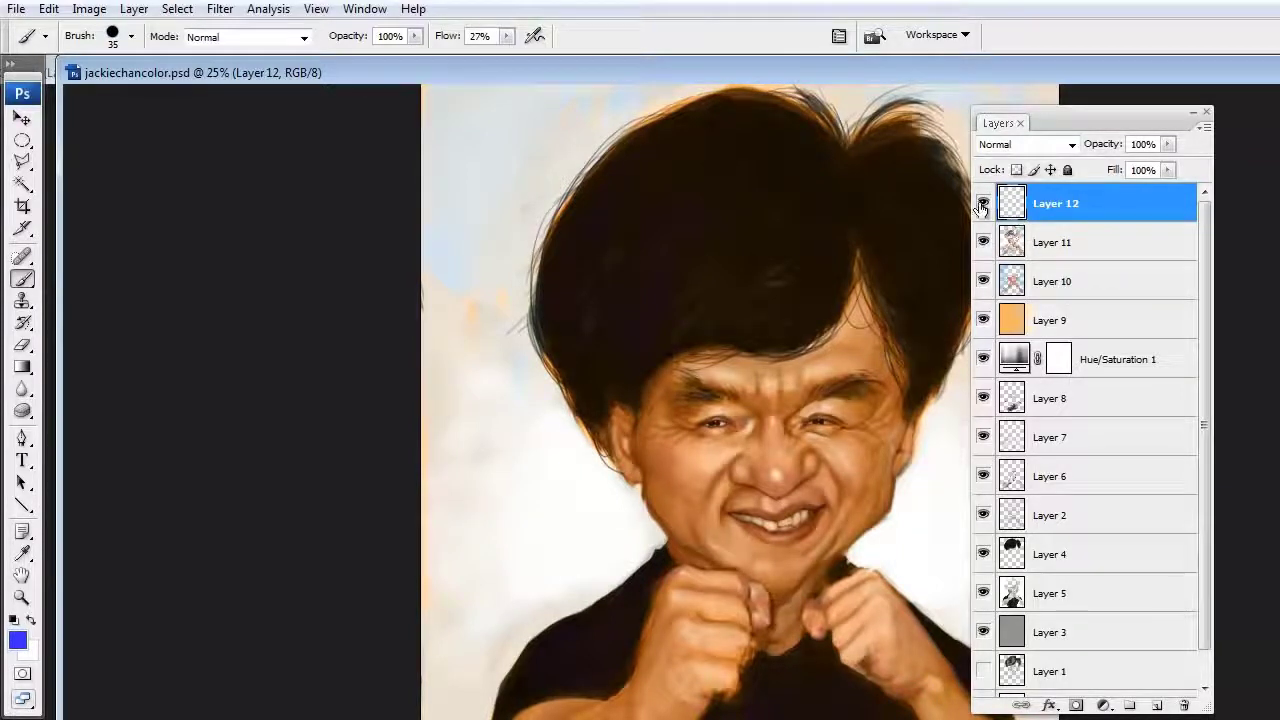
click(983, 281)
click(983, 320)
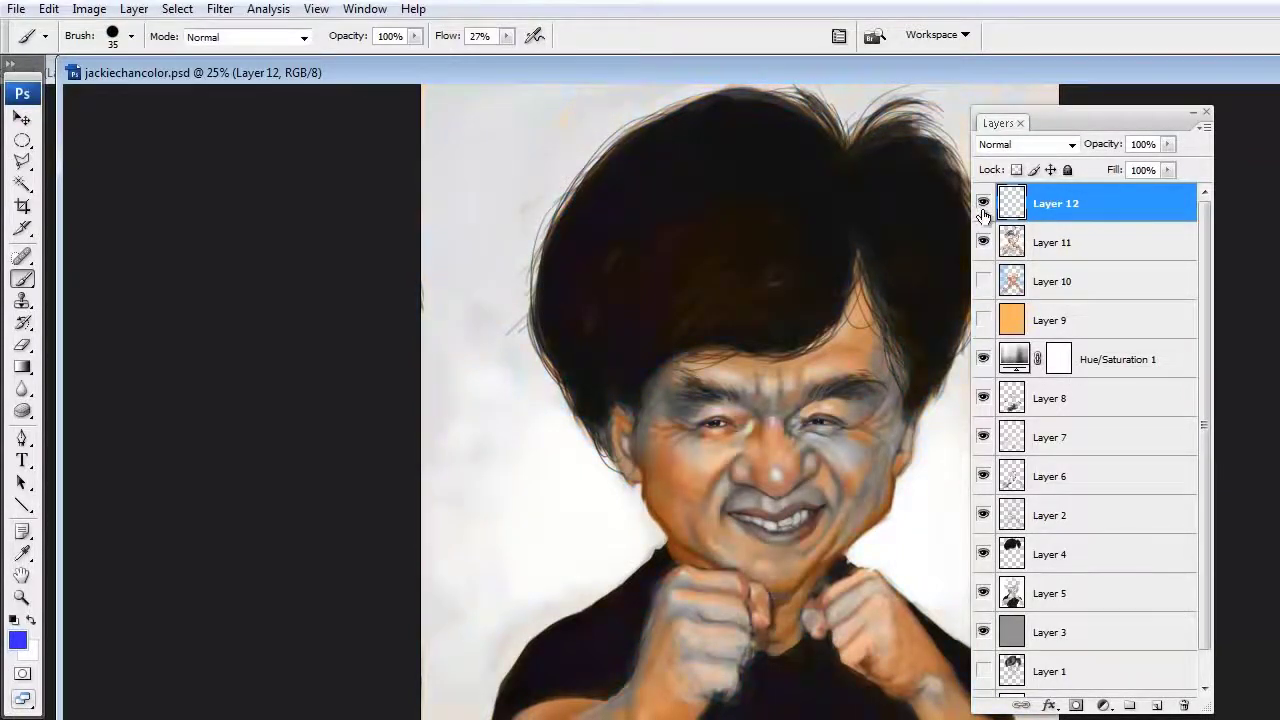
click(983, 203)
click(983, 242)
Bring up jcpalette.psd and narrow its window so the grayscale portrait can be seen beside it.
double_click(1005, 72)
mouse_move(1040, 108)
mouse_down()
mouse_move(1260, 94)
mouse_move(1004, 77)
mouse_move(1227, 457)
mouse_move(1276, 160)
mouse_up()
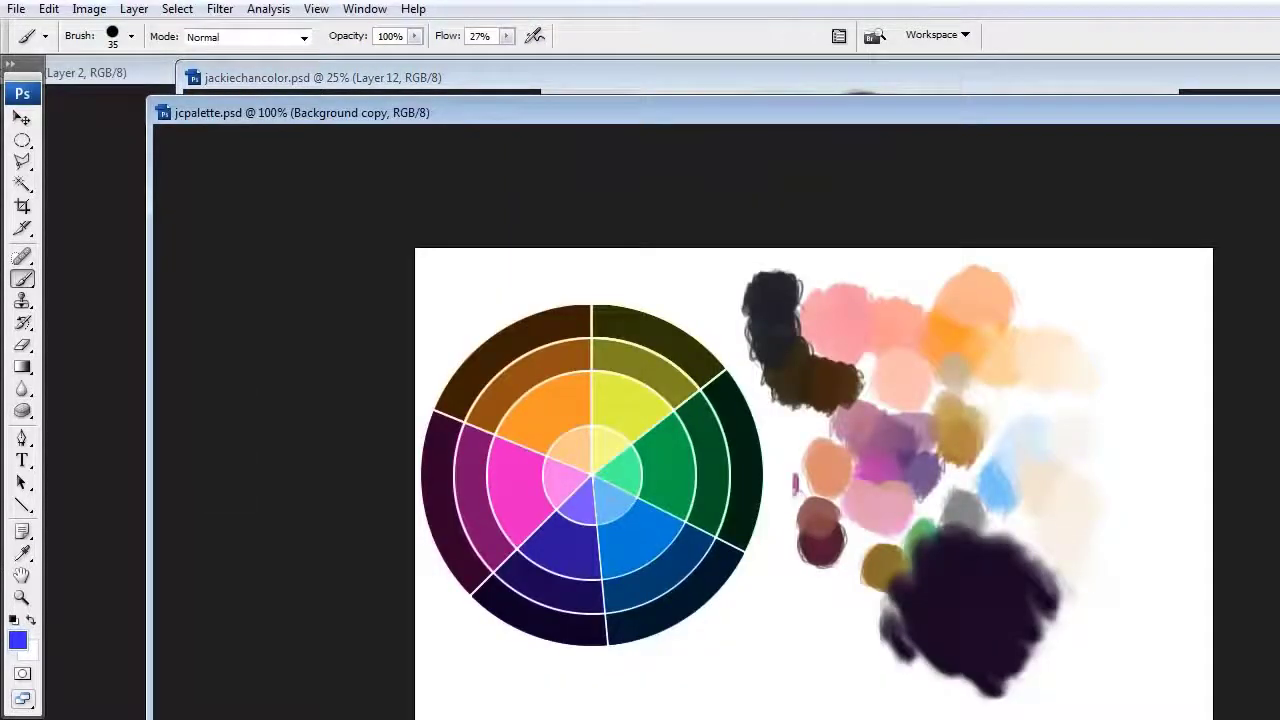
drag(1276, 157, 816, 155)
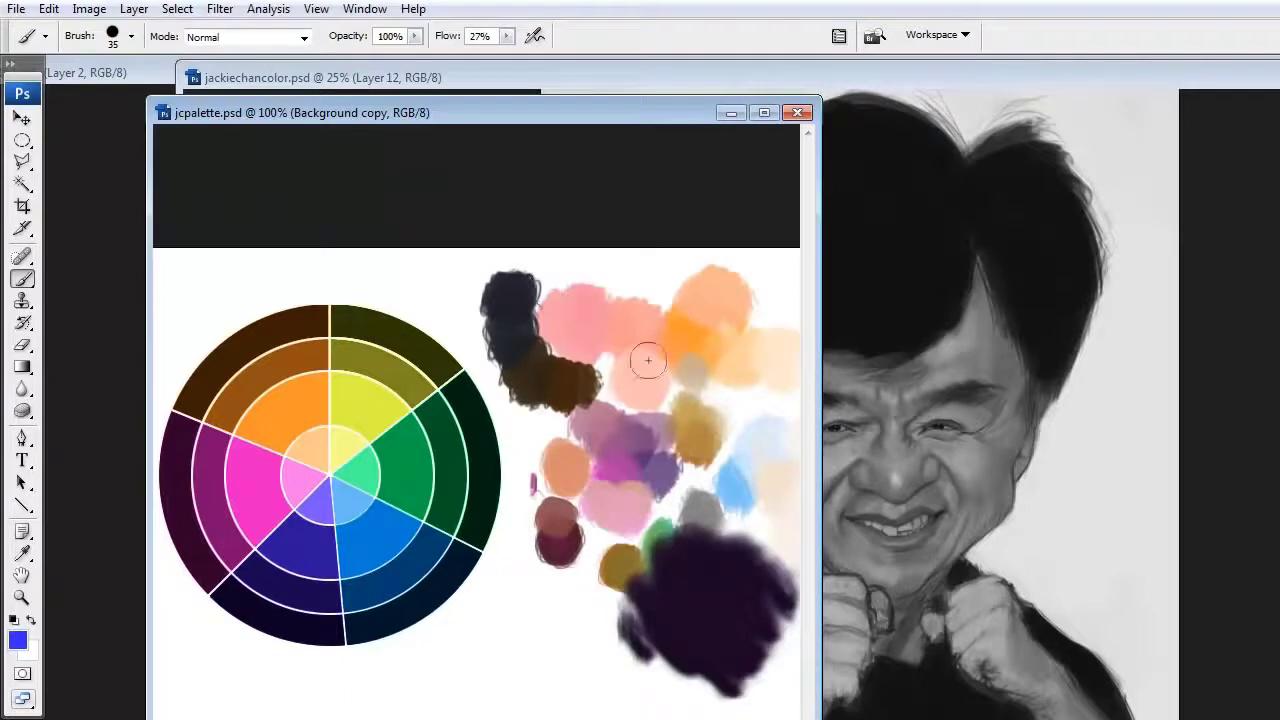
Return to jackiechancolor.psd and show the orange overlay on Layer 9 and the color painting on Layer 10.
click(1071, 75)
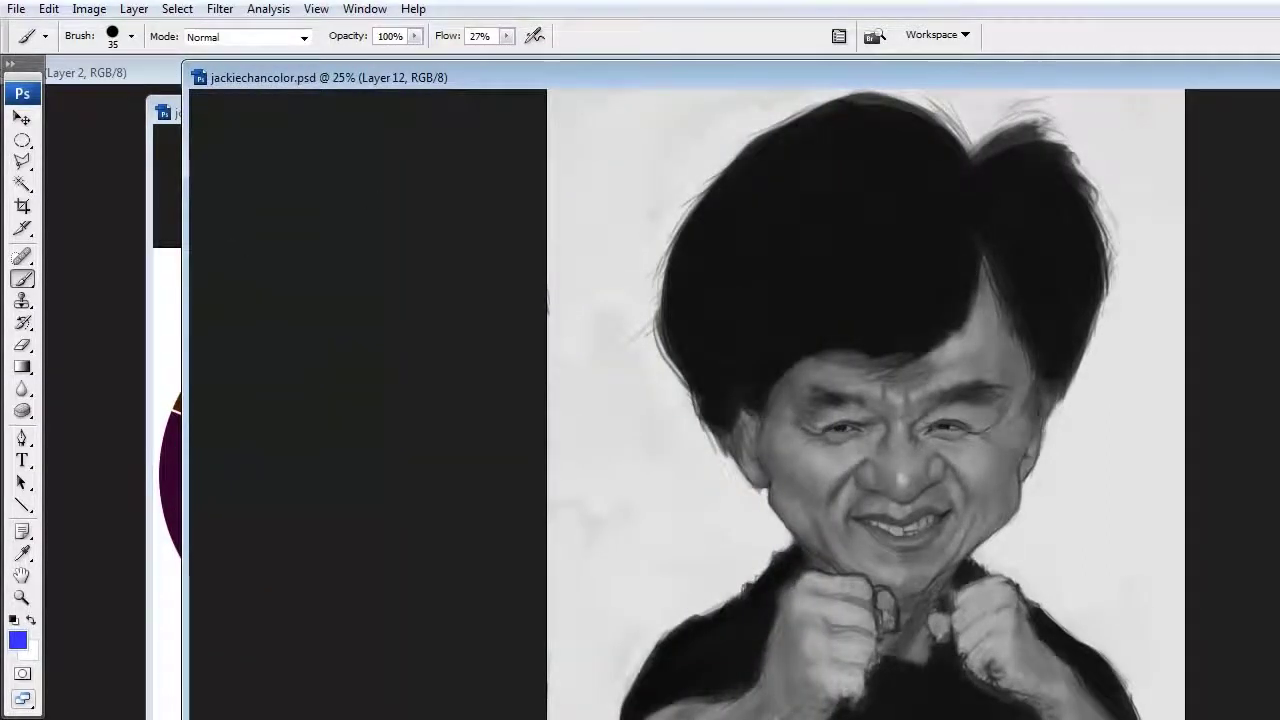
key(alt+bracketleft)
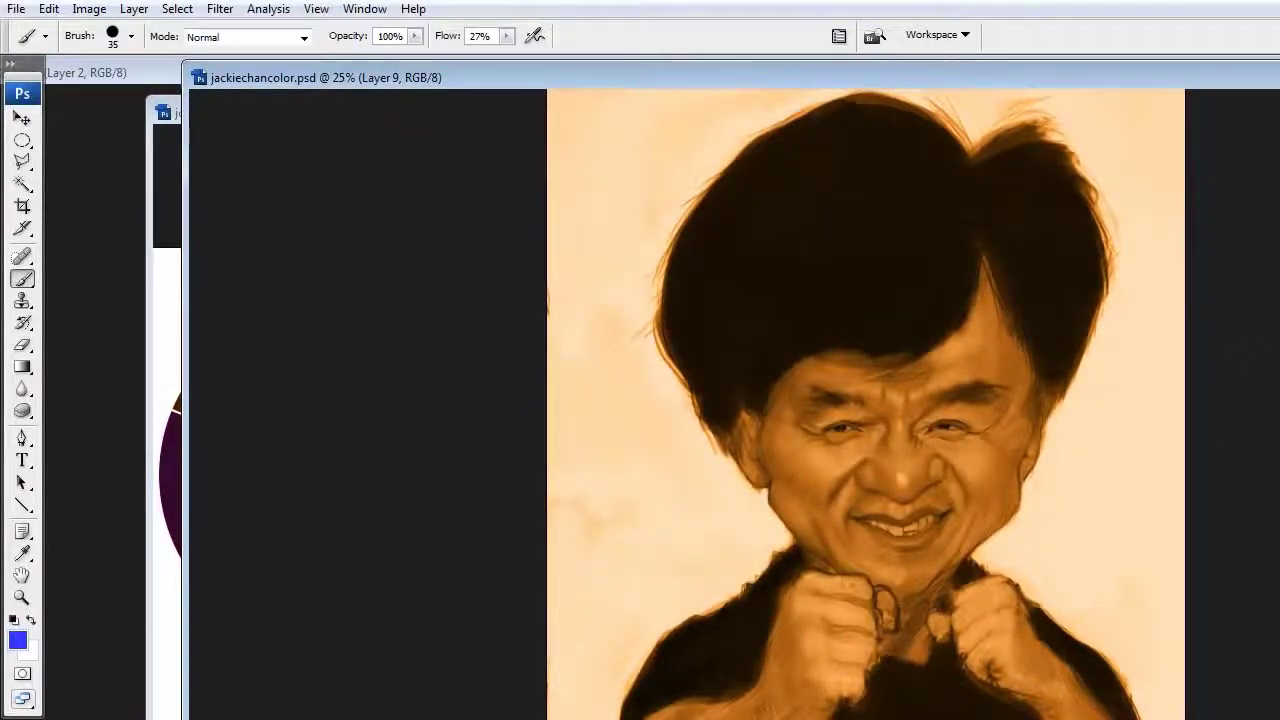
key(F7)
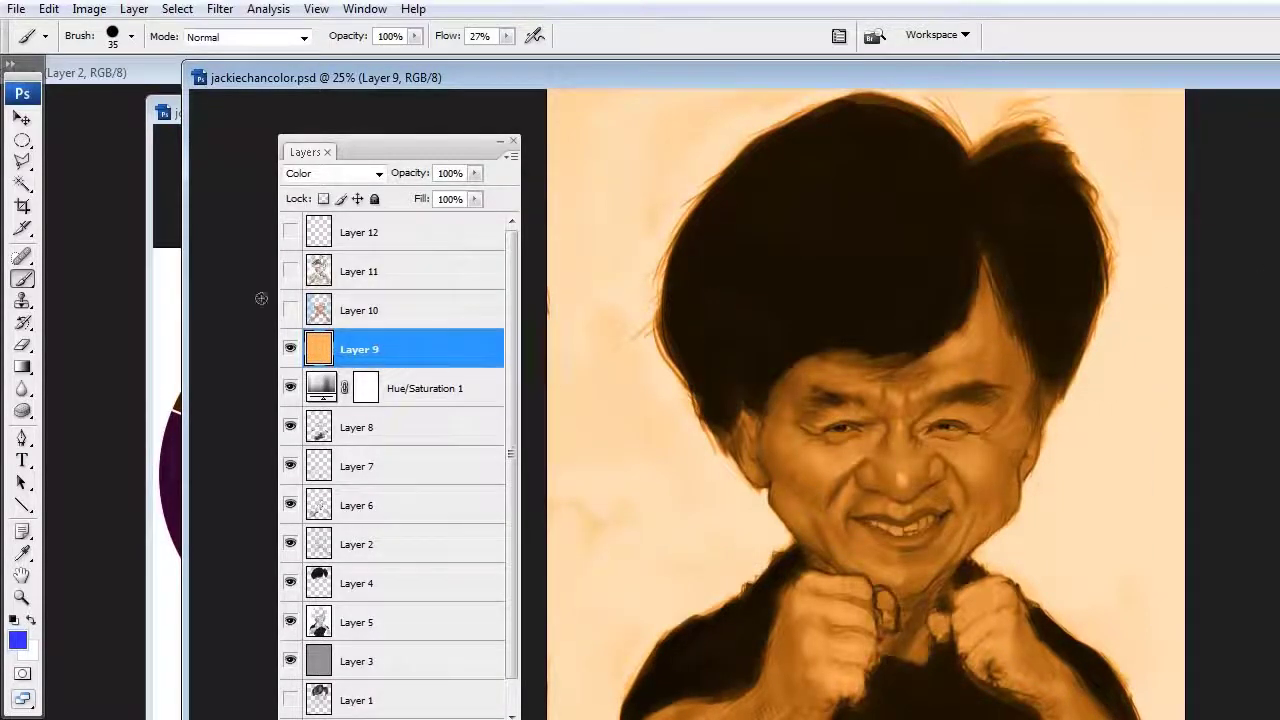
click(363, 313)
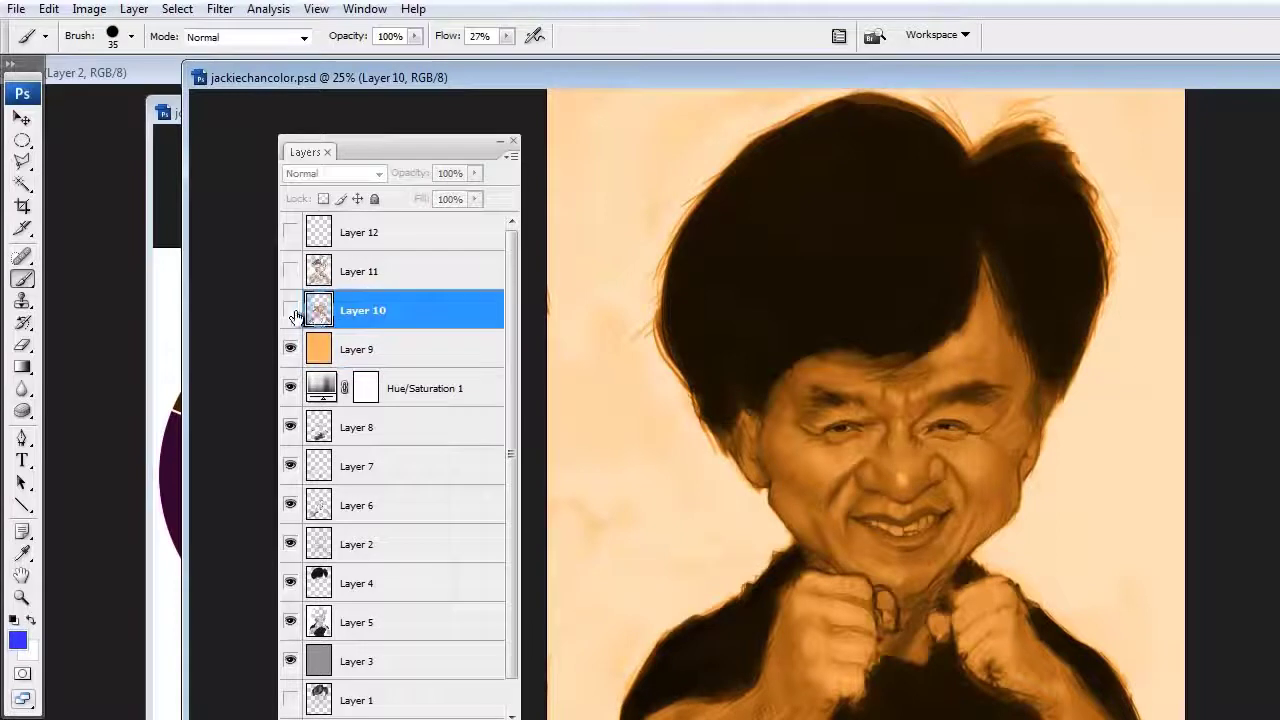
click(290, 310)
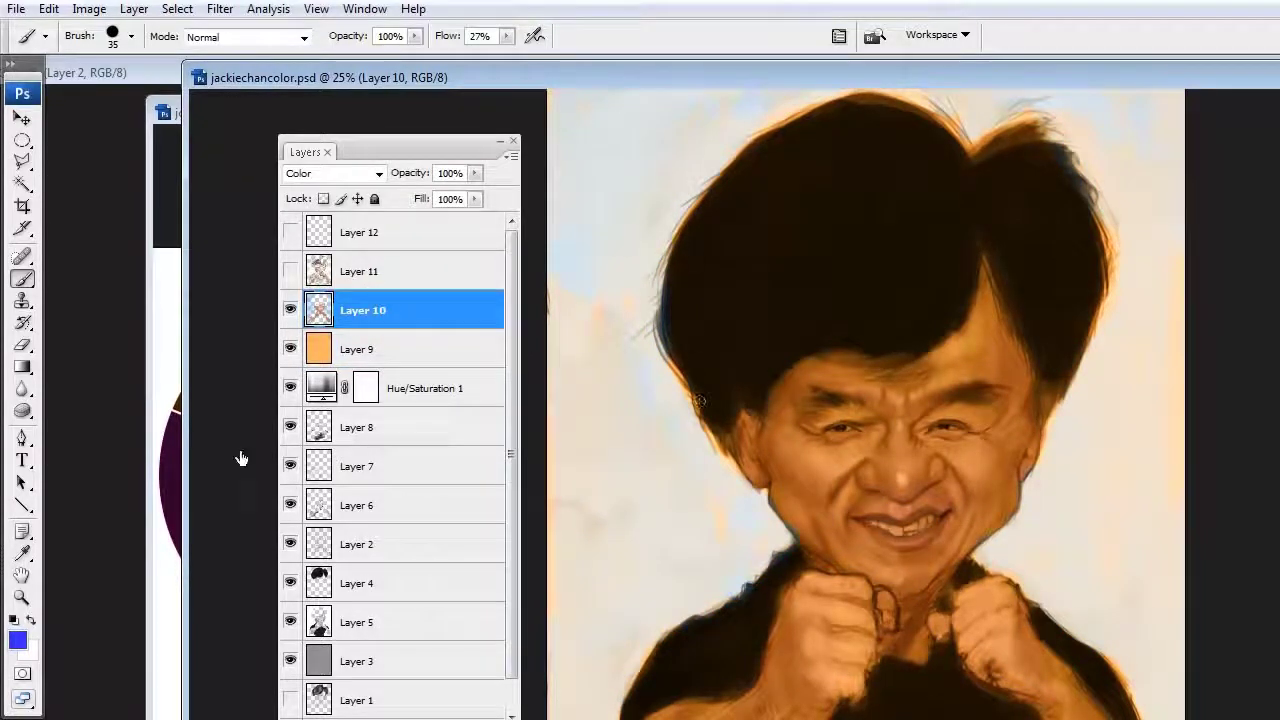
Compare the portrait with the swatches in jcpalette.psd and show the portrait's Layer 11.
click(169, 116)
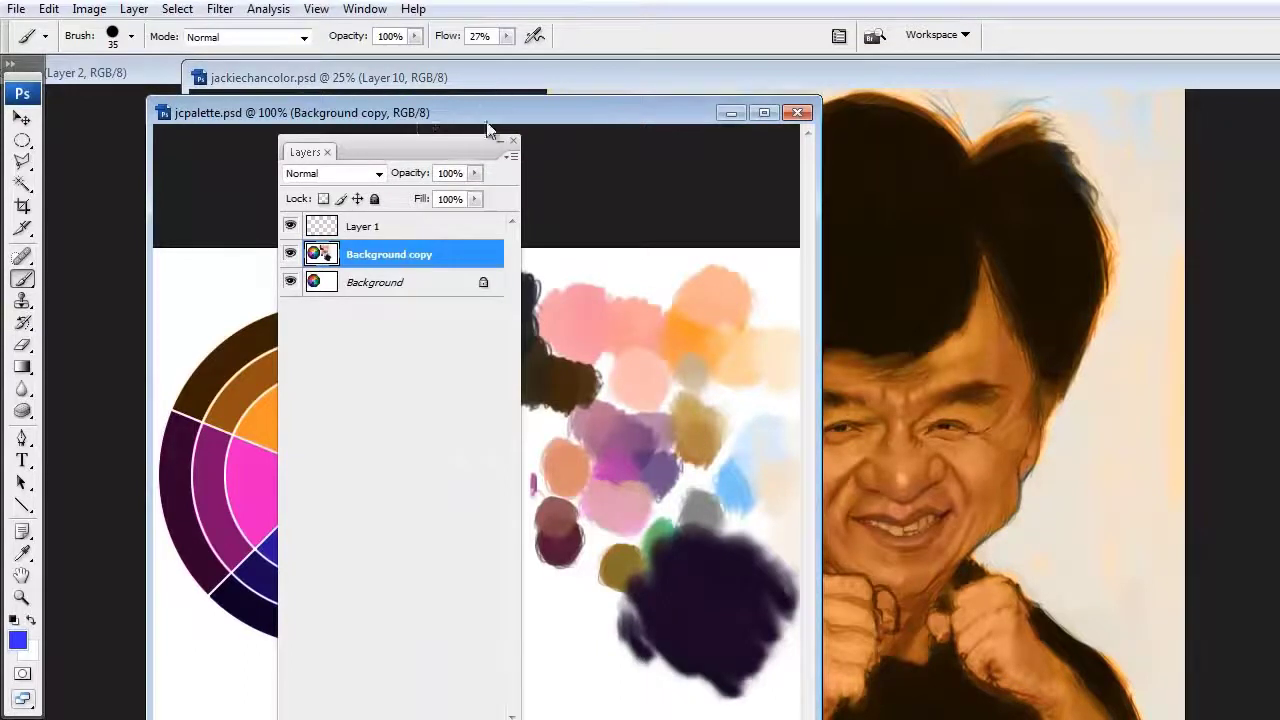
click(917, 72)
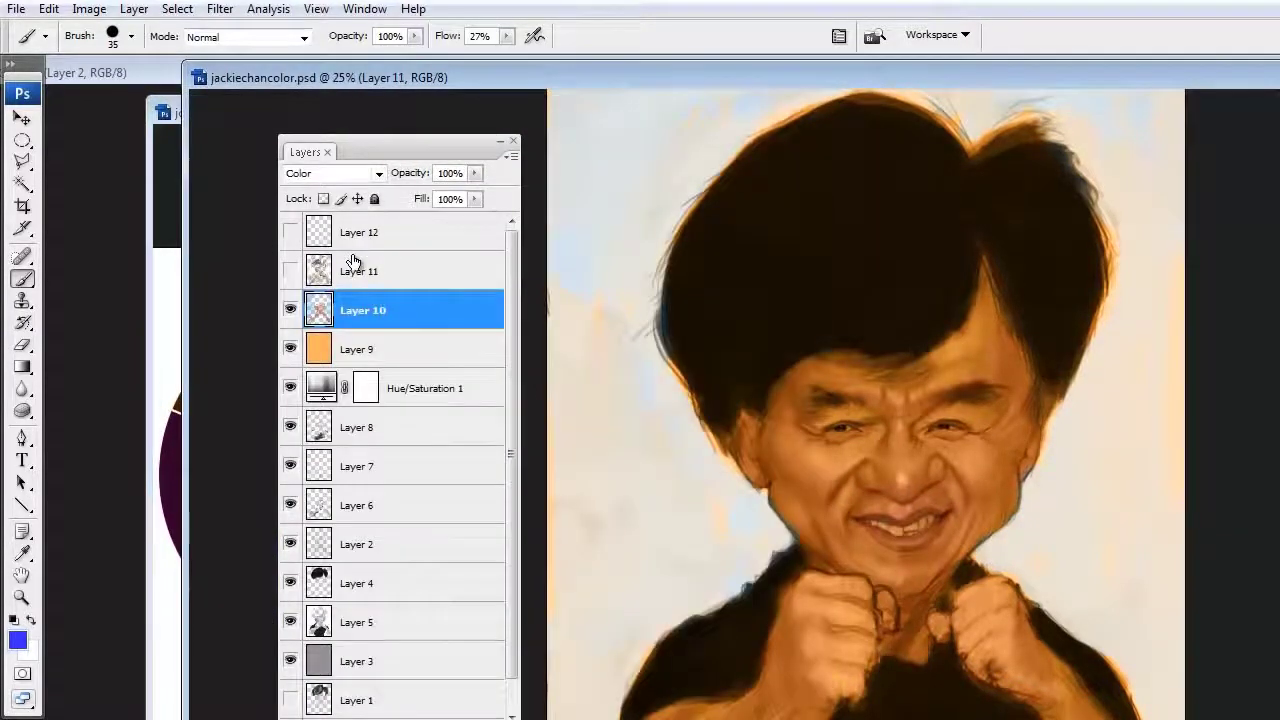
click(358, 271)
click(290, 271)
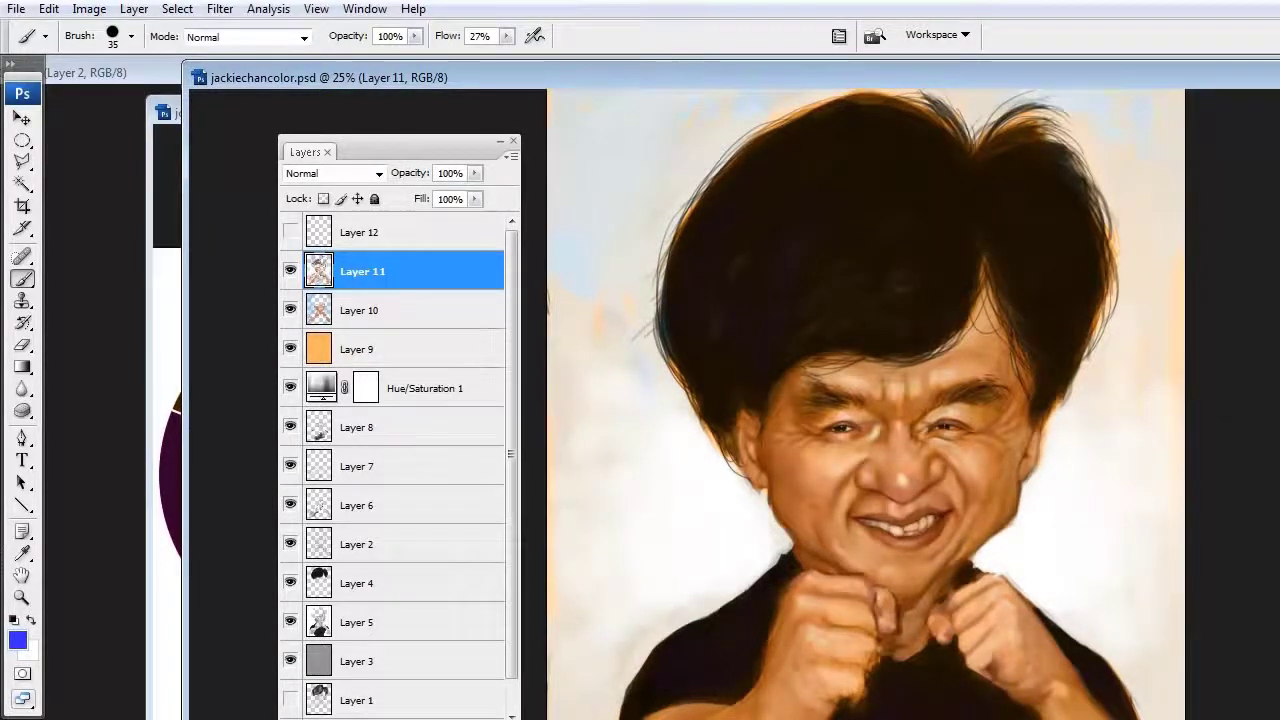
Put the portrait and jcpalette.psd windows away and return to the color wheel document with its layers displayed.
key(ctrl+Tab)
click(731, 113)
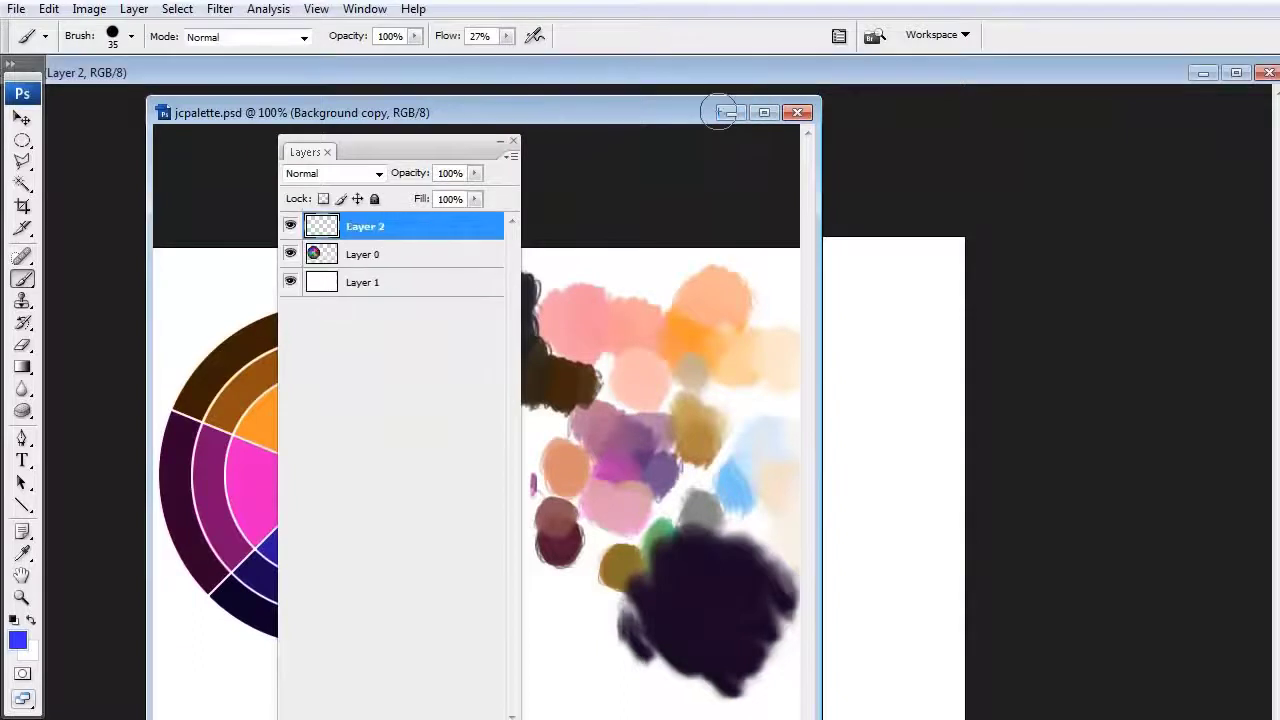
key(F7)
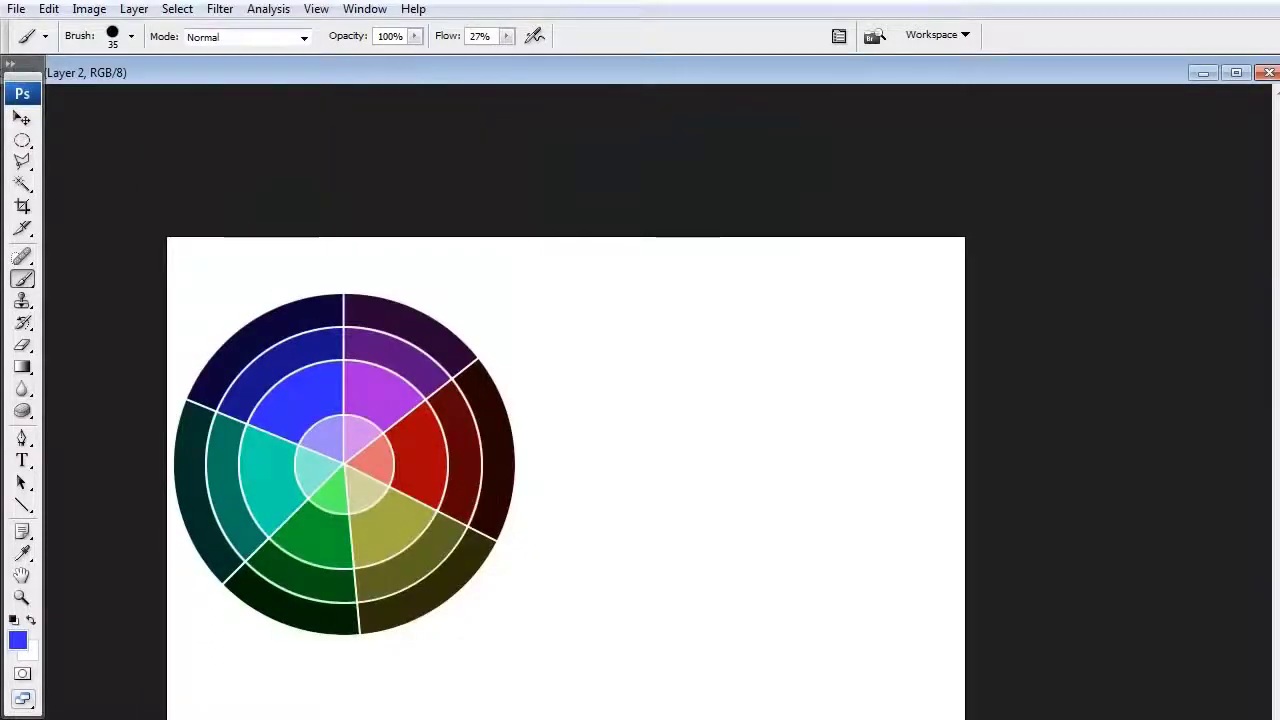
key(F7)
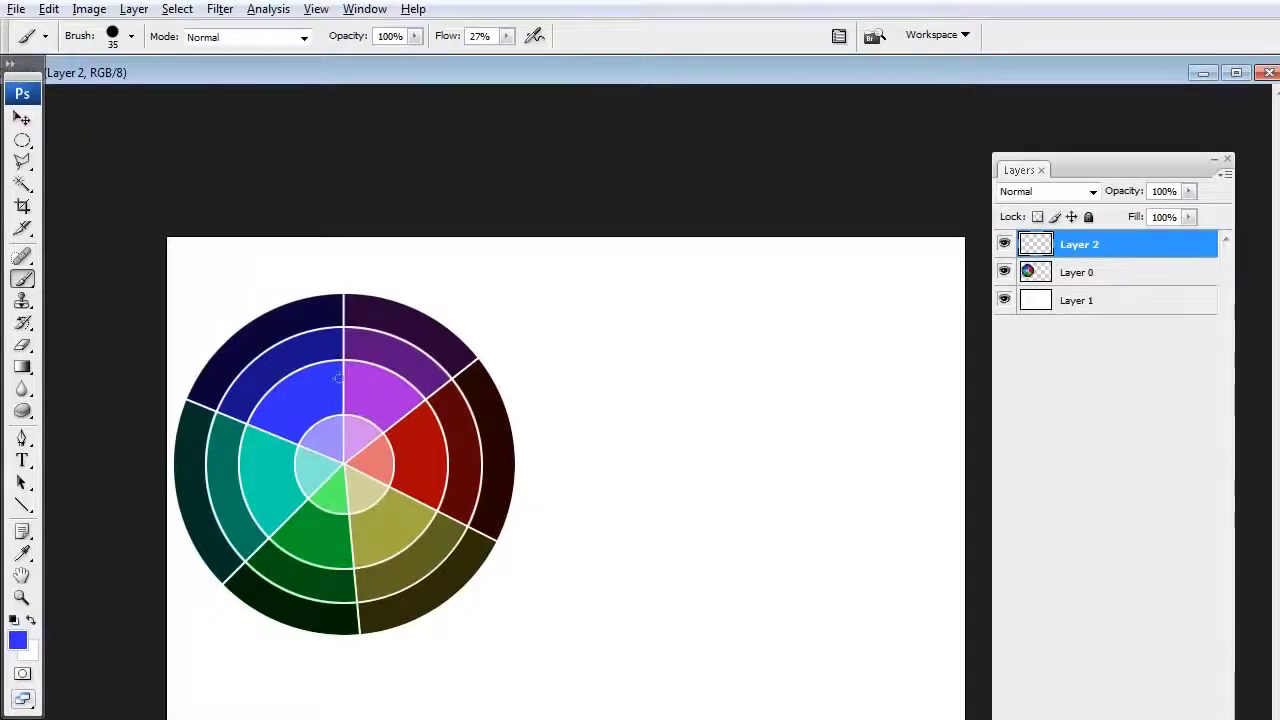
Paint a solid blue swatch beside the wheel on Layer 2, demonstrating the switch between the Eyedropper and Brush tools.
mouse_move(700, 334)
mouse_down()
mouse_move(678, 330)
mouse_move(685, 315)
mouse_move(690, 325)
mouse_up()
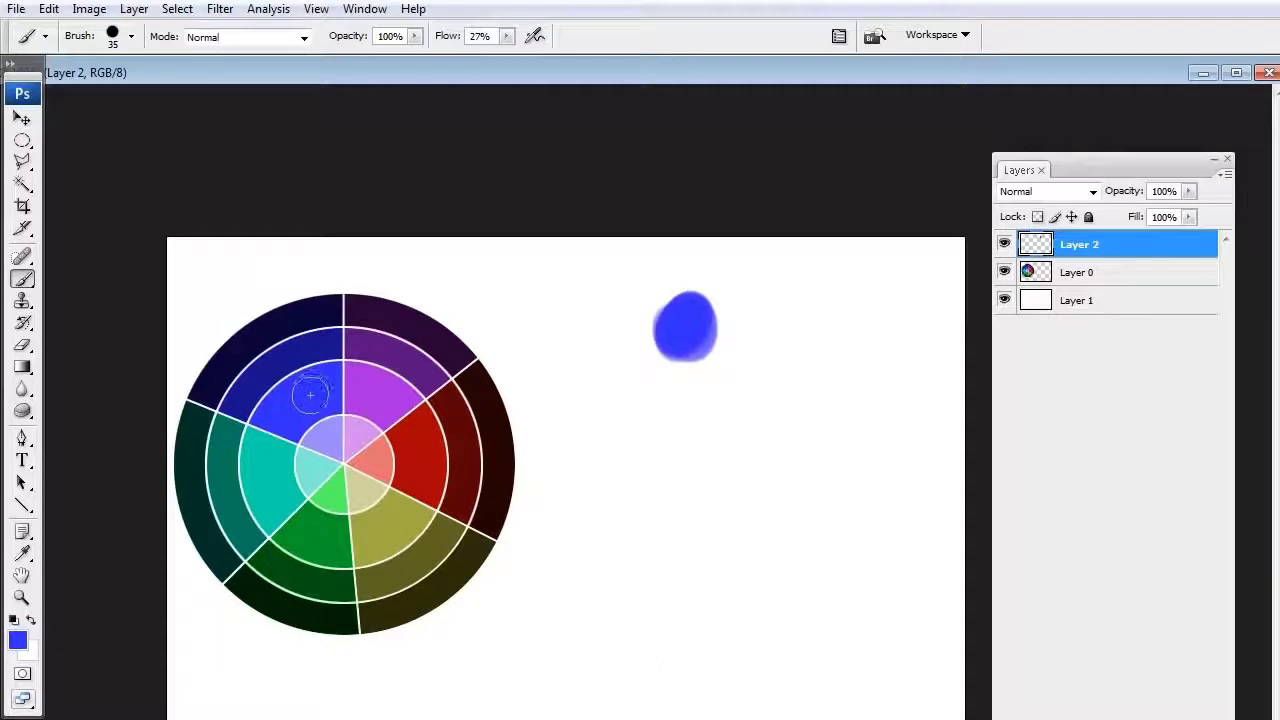
key(alt)
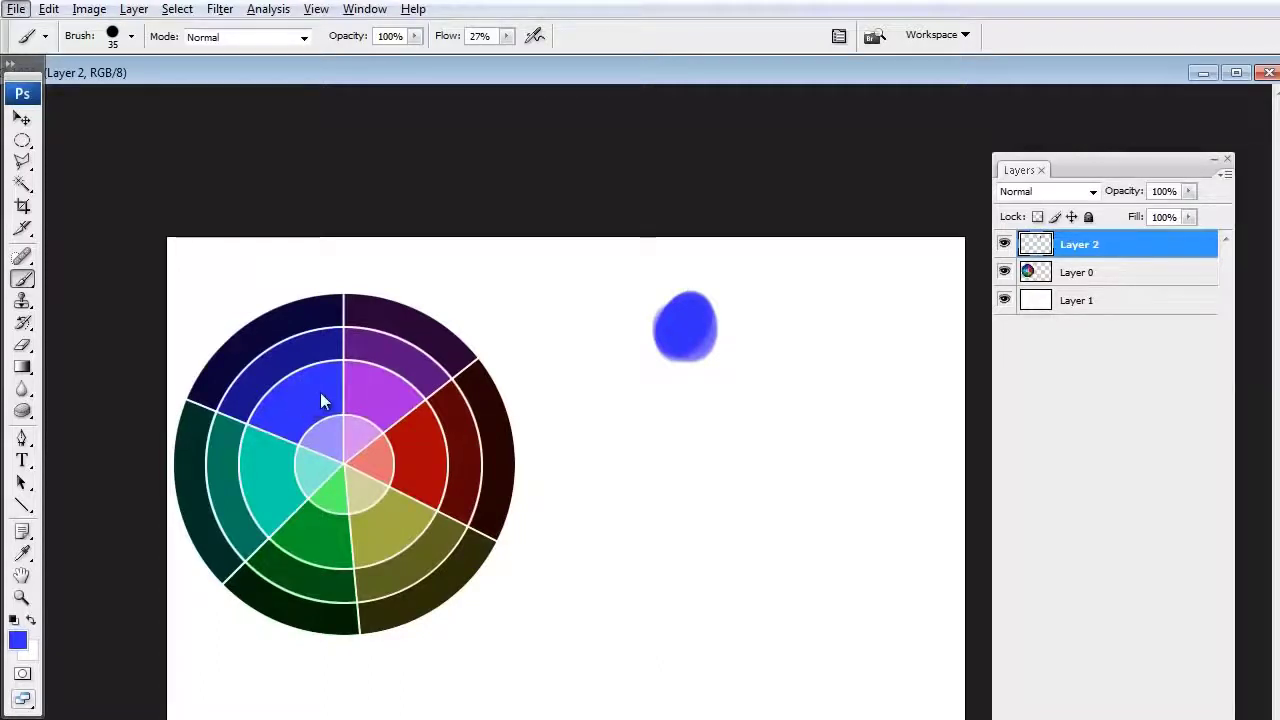
click(23, 553)
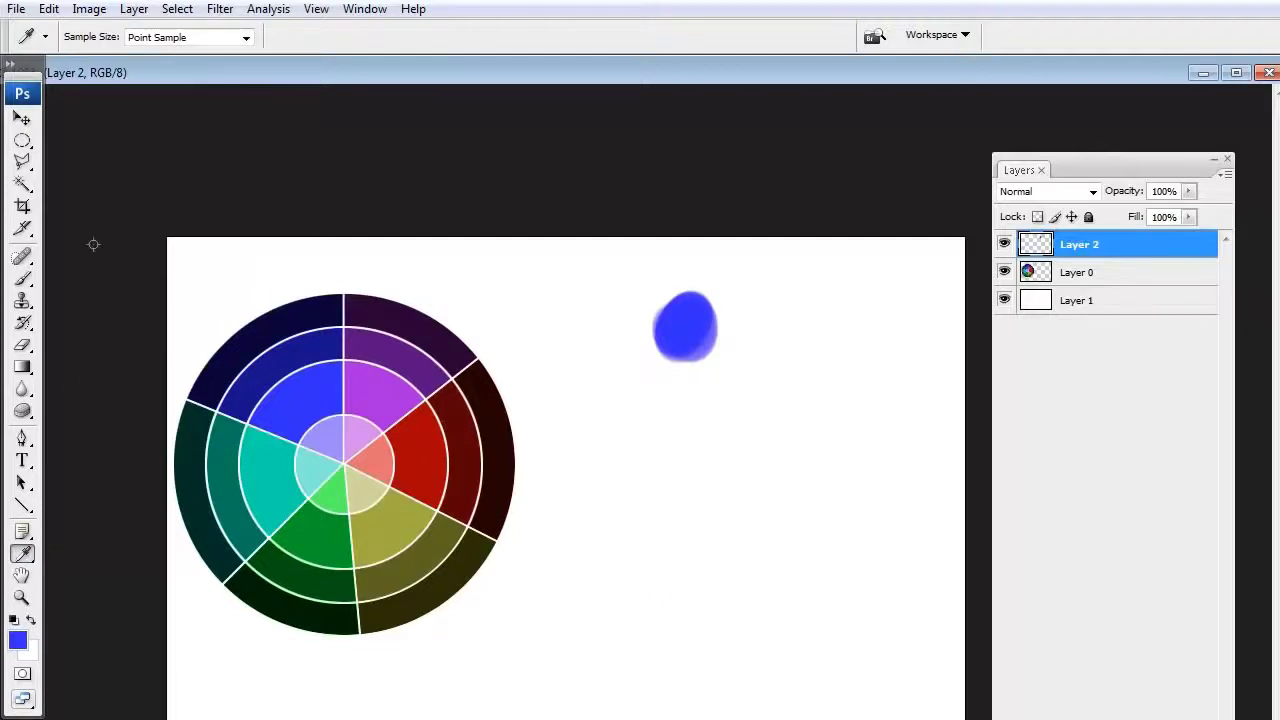
click(22, 279)
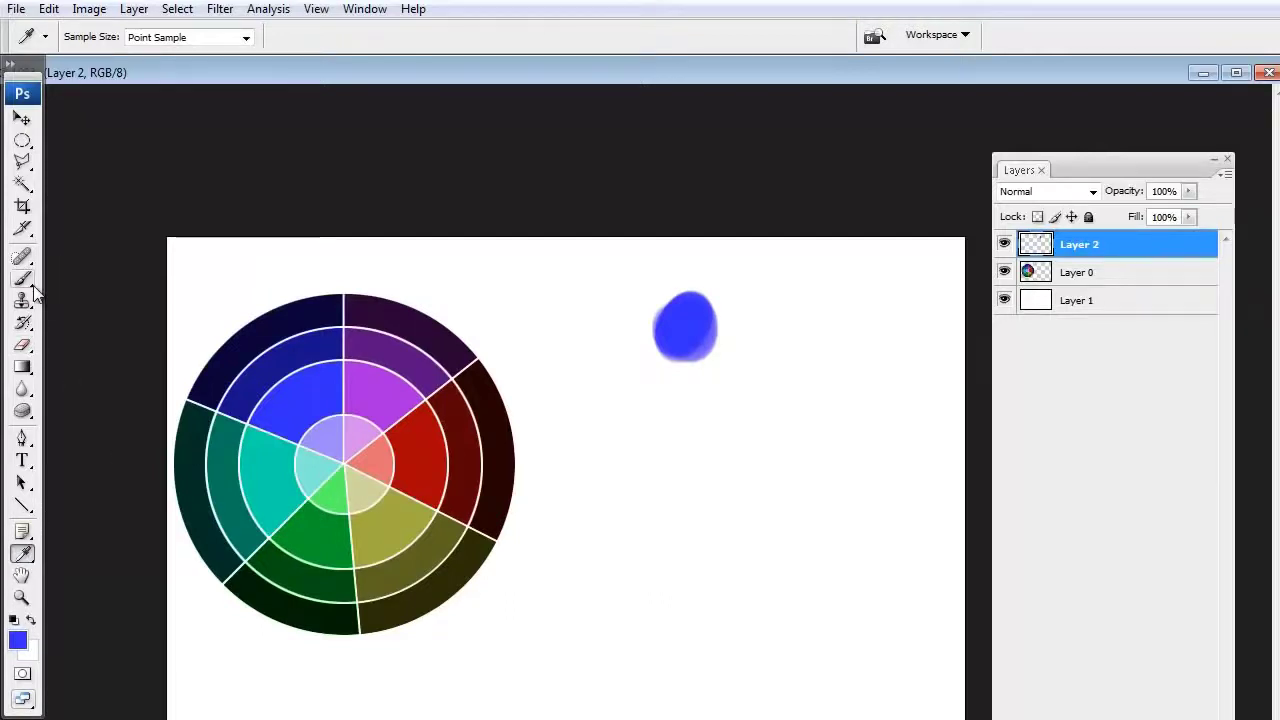
click(23, 555)
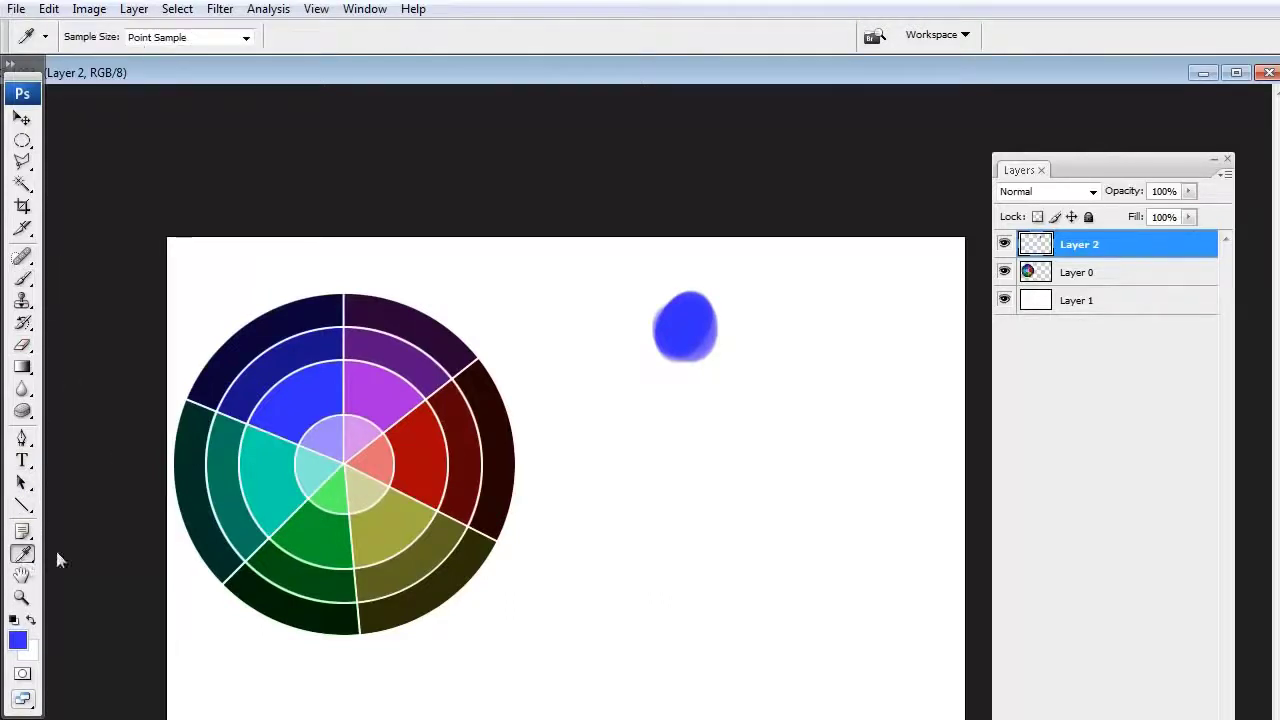
click(22, 279)
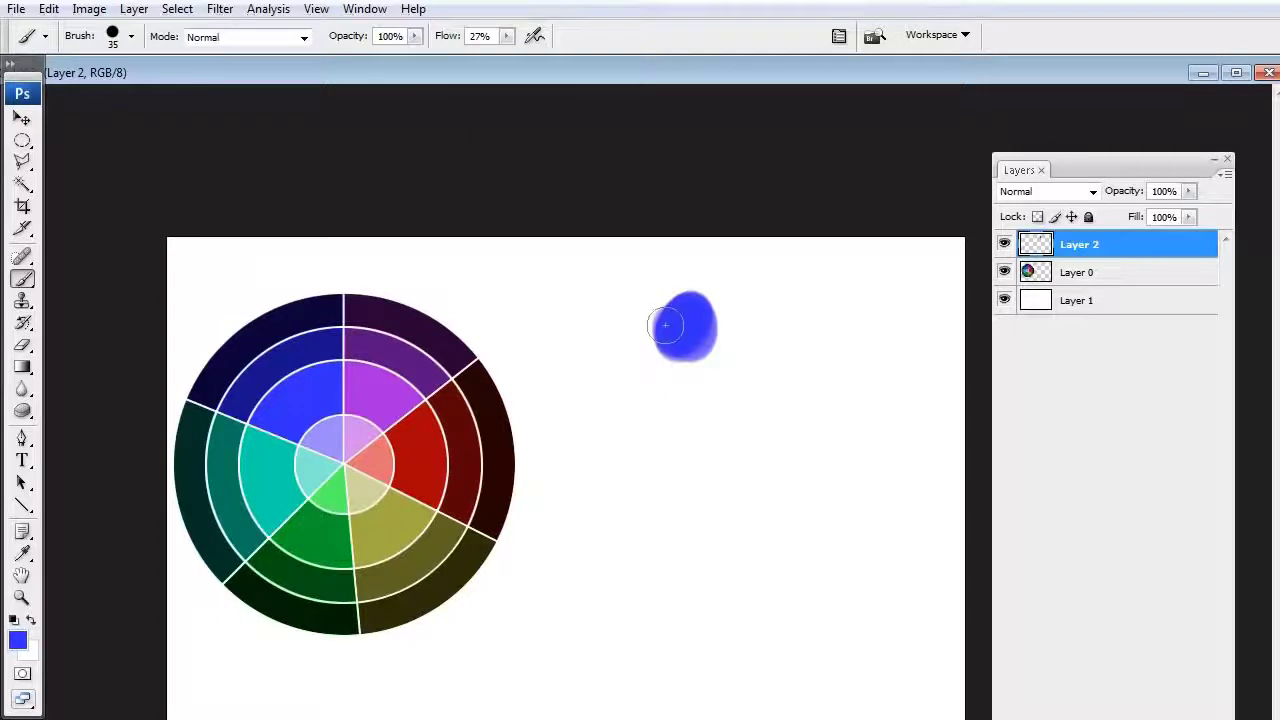
mouse_move(665, 325)
mouse_down()
mouse_move(700, 330)
mouse_move(705, 345)
mouse_move(694, 288)
mouse_move(717, 324)
mouse_move(687, 384)
mouse_up()
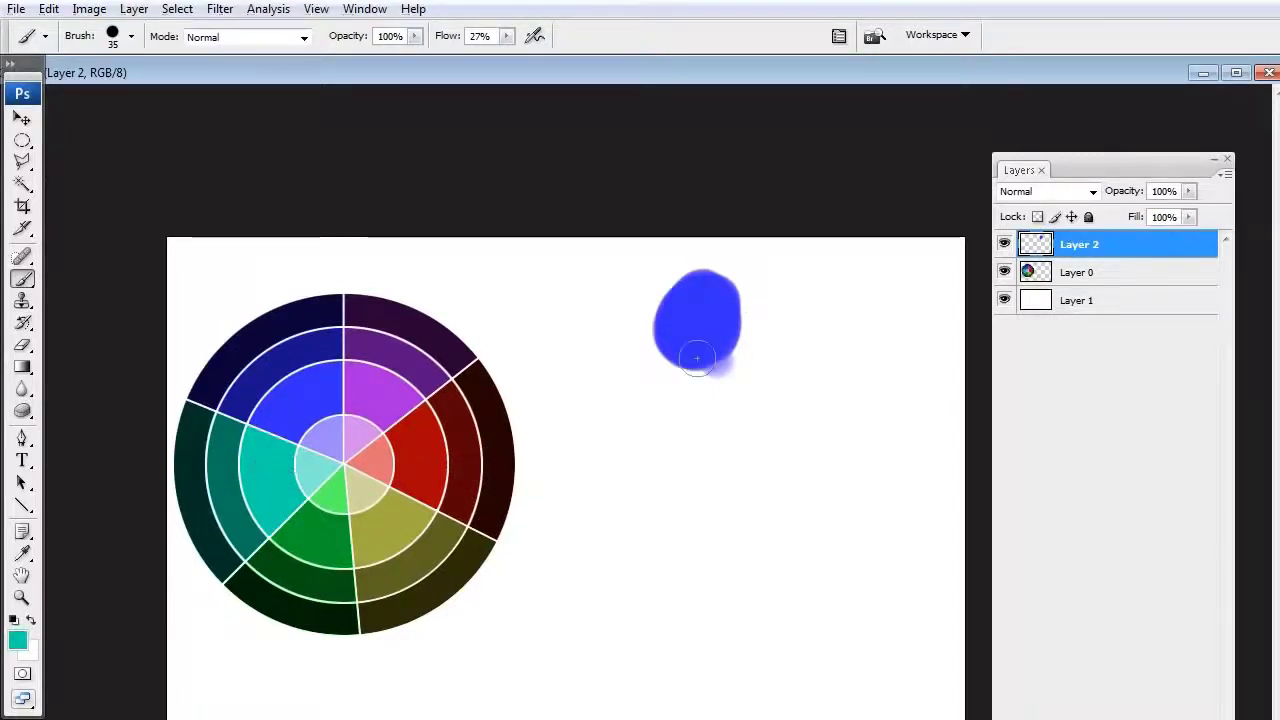
Blend a teal dab into the blue swatch, cover the overlap with their sampled blue-green mix, and resample the blue.
mouse_move(745, 322)
mouse_down()
mouse_move(781, 361)
mouse_move(788, 346)
mouse_move(741, 355)
mouse_up()
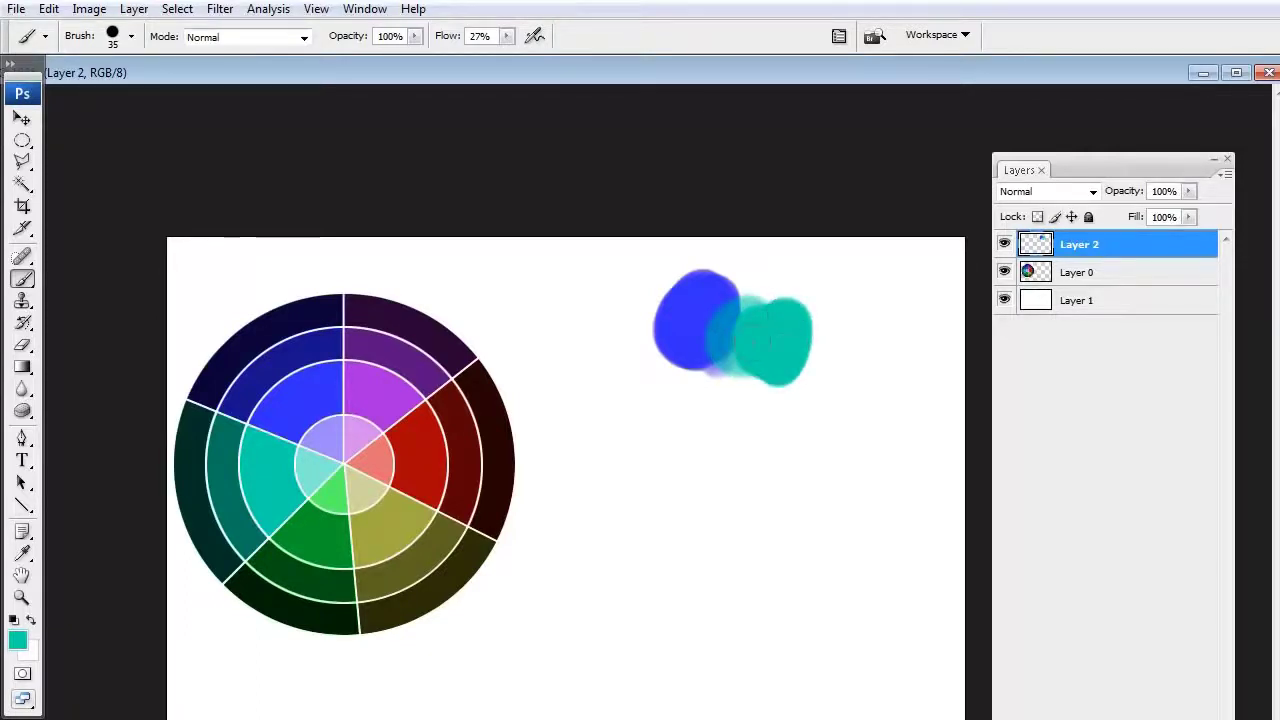
mouse_move(722, 350)
mouse_down()
mouse_move(795, 332)
mouse_move(697, 355)
mouse_move(717, 341)
mouse_move(732, 405)
mouse_up()
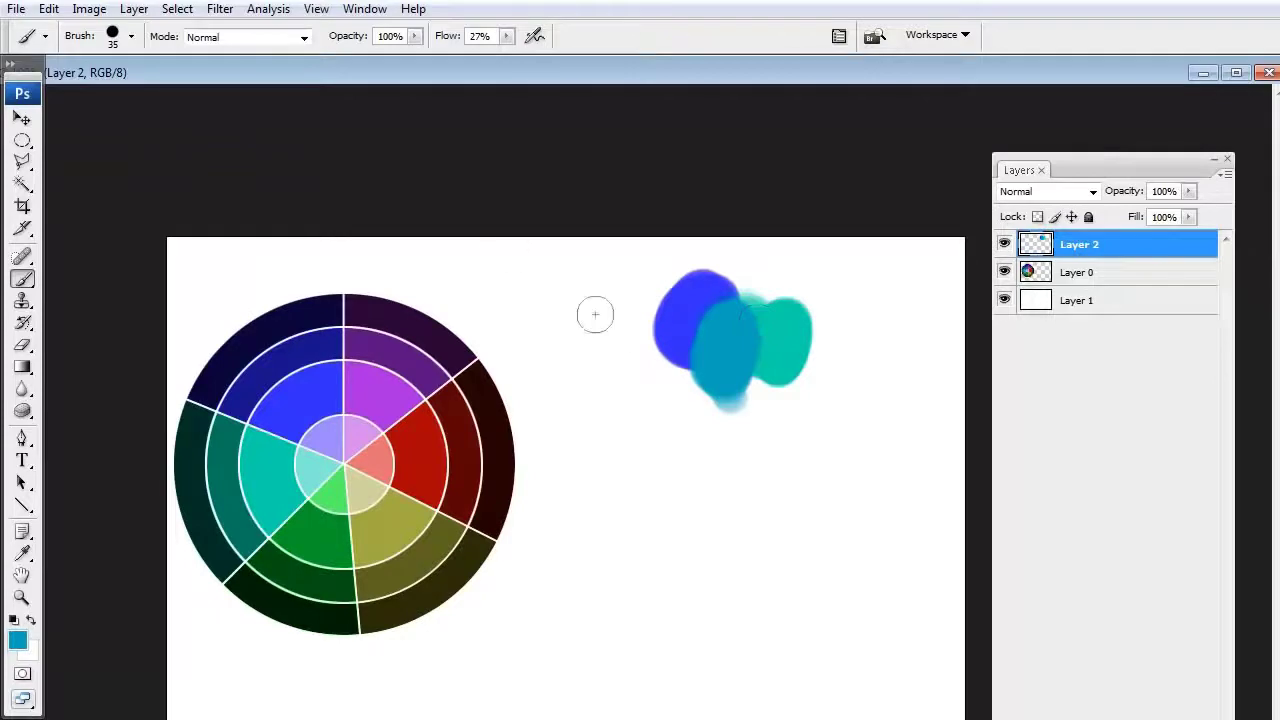
alt+click(687, 310)
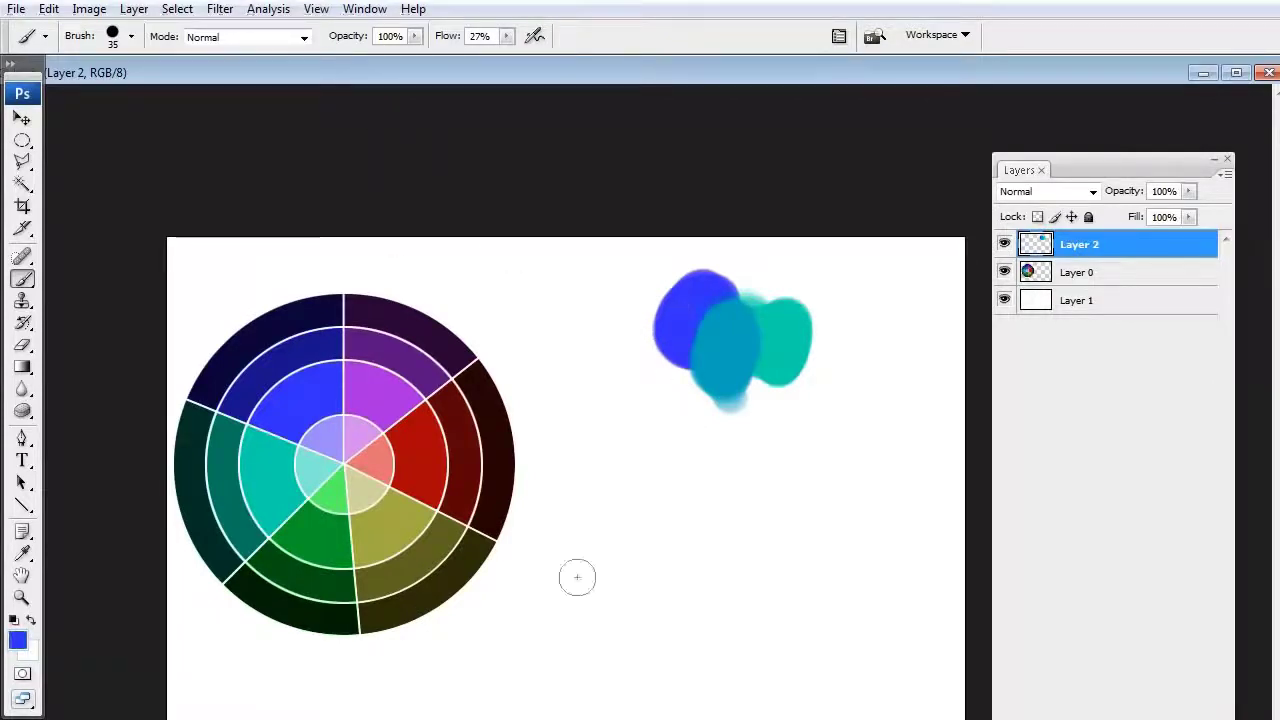
mouse_move(572, 589)
mouse_down()
mouse_move(624, 568)
mouse_move(694, 602)
mouse_move(751, 589)
mouse_move(812, 455)
mouse_up()
mouse_move(860, 518)
mouse_down()
mouse_move(808, 587)
mouse_move(826, 640)
mouse_move(899, 580)
mouse_move(844, 523)
mouse_move(756, 522)
mouse_move(651, 496)
mouse_move(642, 452)
mouse_move(686, 515)
mouse_move(691, 582)
mouse_move(780, 539)
mouse_move(808, 399)
mouse_move(888, 343)
mouse_move(722, 561)
mouse_move(756, 633)
mouse_move(760, 526)
mouse_move(625, 451)
mouse_move(609, 362)
mouse_move(613, 467)
mouse_move(718, 525)
mouse_up()
key(ctrl+z)
Blend overlapping dark blue and red swatches at 51% brush opacity, and cover the overlap with their sampled crimson mix at 100% opacity.
mouse_move(414, 37)
mouse_down()
mouse_move(315, 98)
mouse_move(365, 117)
mouse_up()
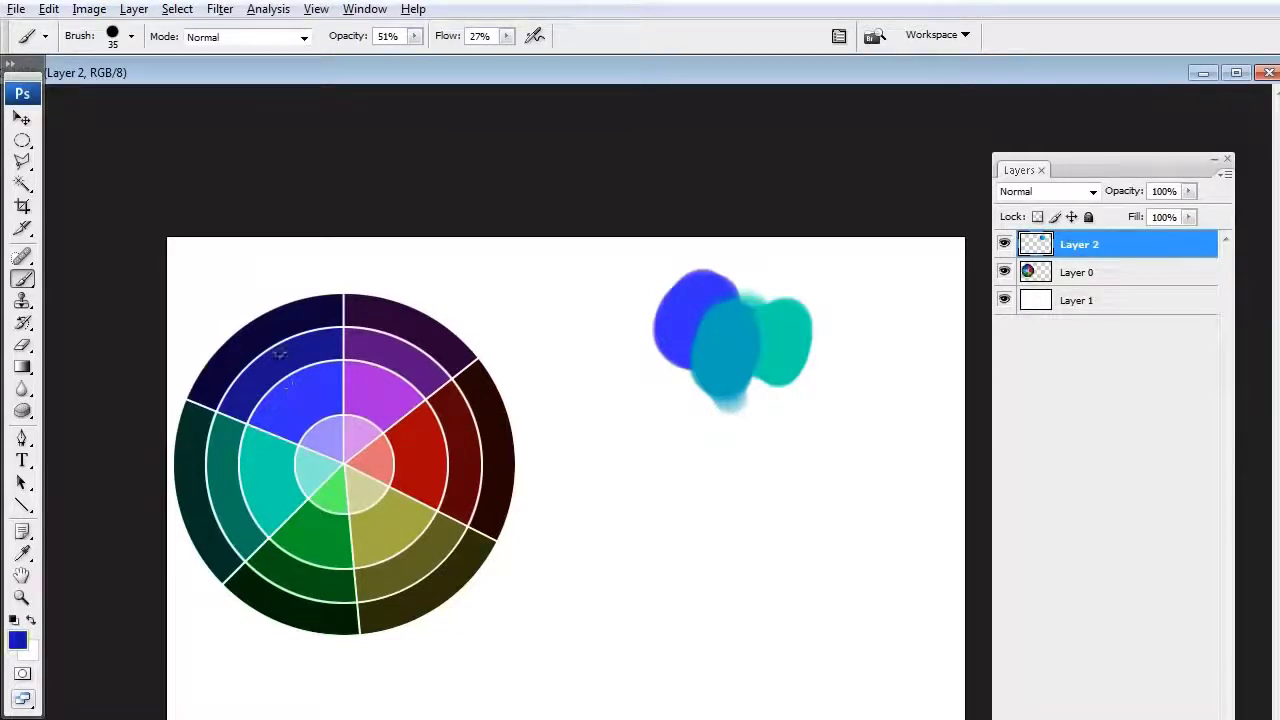
mouse_move(853, 430)
mouse_down()
mouse_move(835, 400)
mouse_move(844, 428)
mouse_move(821, 444)
mouse_move(843, 416)
mouse_move(839, 430)
mouse_move(838, 407)
mouse_move(834, 443)
mouse_move(904, 393)
mouse_move(918, 419)
mouse_move(911, 393)
mouse_move(901, 431)
mouse_move(858, 421)
mouse_move(876, 403)
mouse_move(851, 438)
mouse_move(856, 418)
mouse_move(871, 443)
mouse_move(846, 416)
mouse_move(859, 409)
mouse_move(869, 443)
mouse_up()
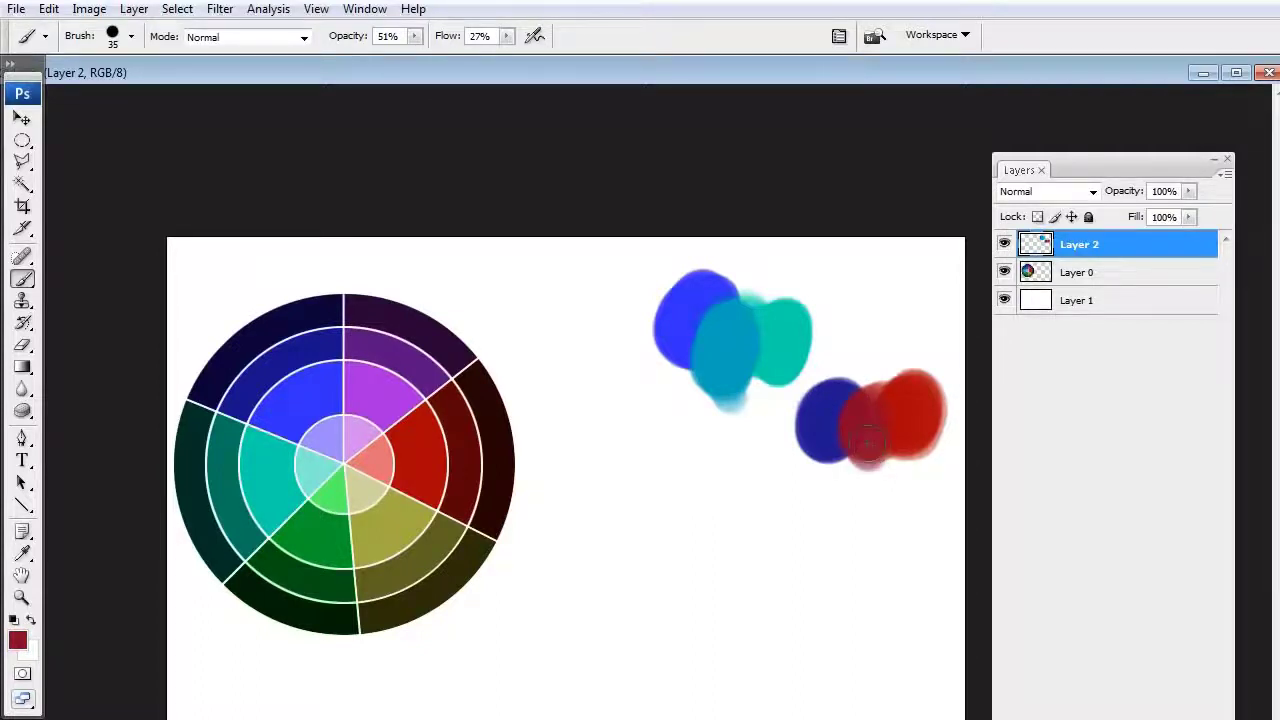
drag(418, 40, 737, 149)
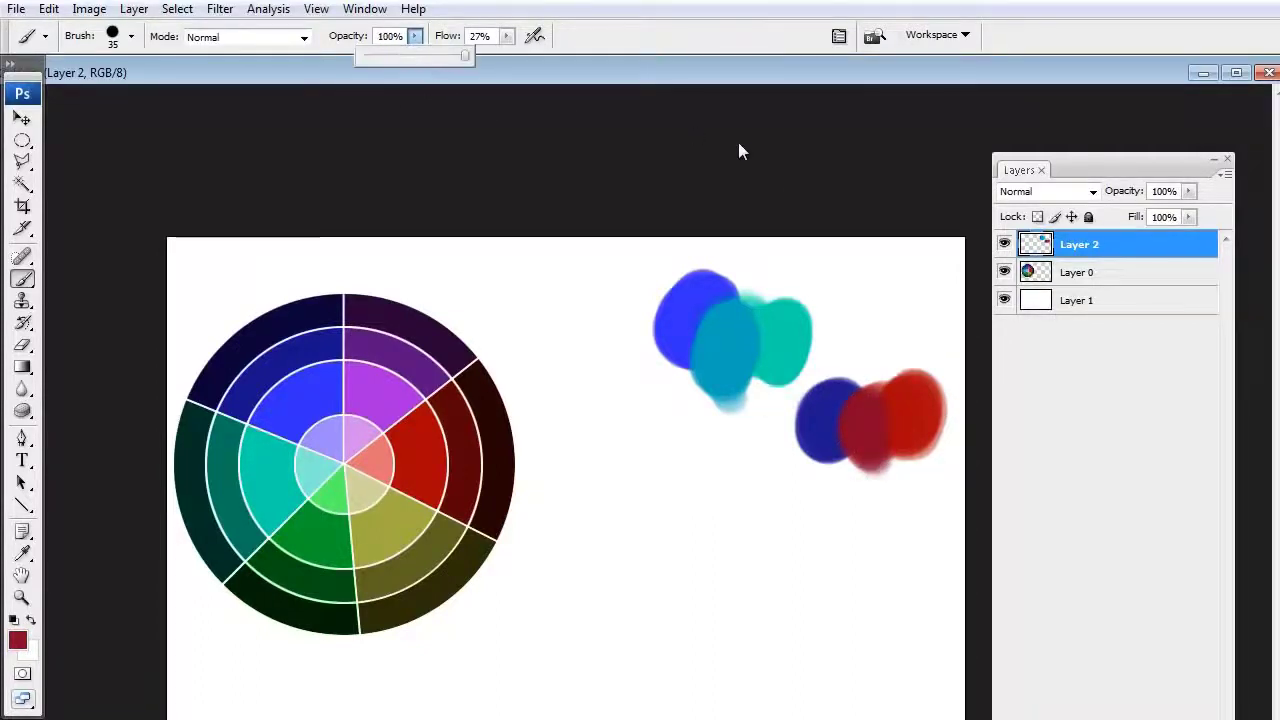
mouse_move(852, 455)
mouse_down()
mouse_move(863, 424)
mouse_move(865, 475)
mouse_up()
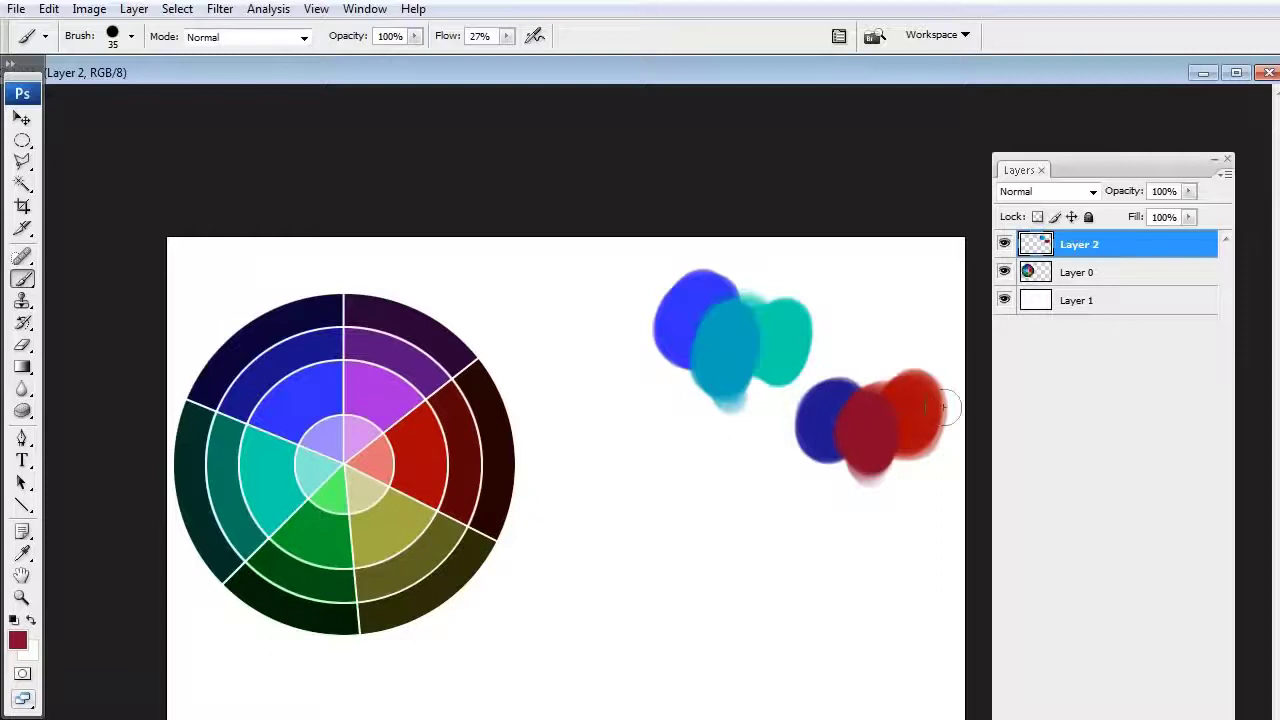
Blend an olive and a pale khaki swatch, and mix pale khaki with salmon pink into a tan swatch below them.
mouse_move(660, 450)
mouse_down()
mouse_move(655, 430)
mouse_move(700, 440)
mouse_move(677, 430)
mouse_up()
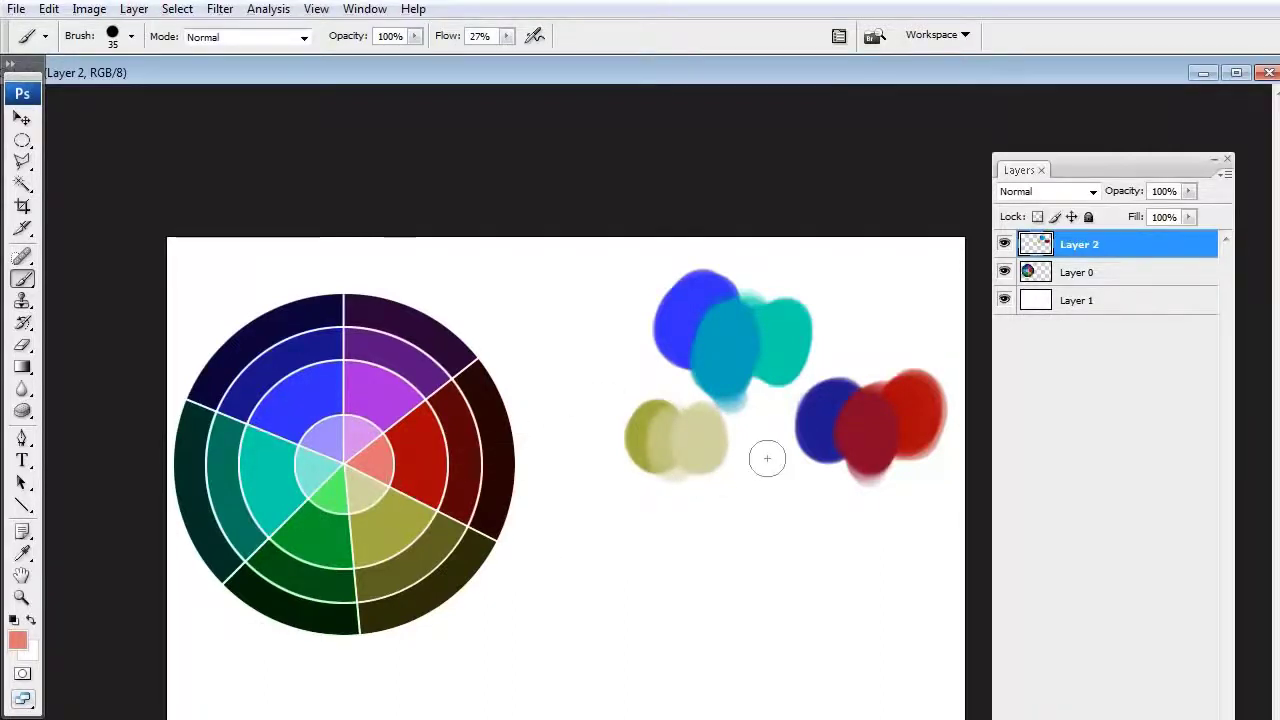
alt+click(358, 494)
mouse_move(740, 496)
mouse_down()
mouse_move(760, 489)
mouse_move(740, 511)
mouse_up()
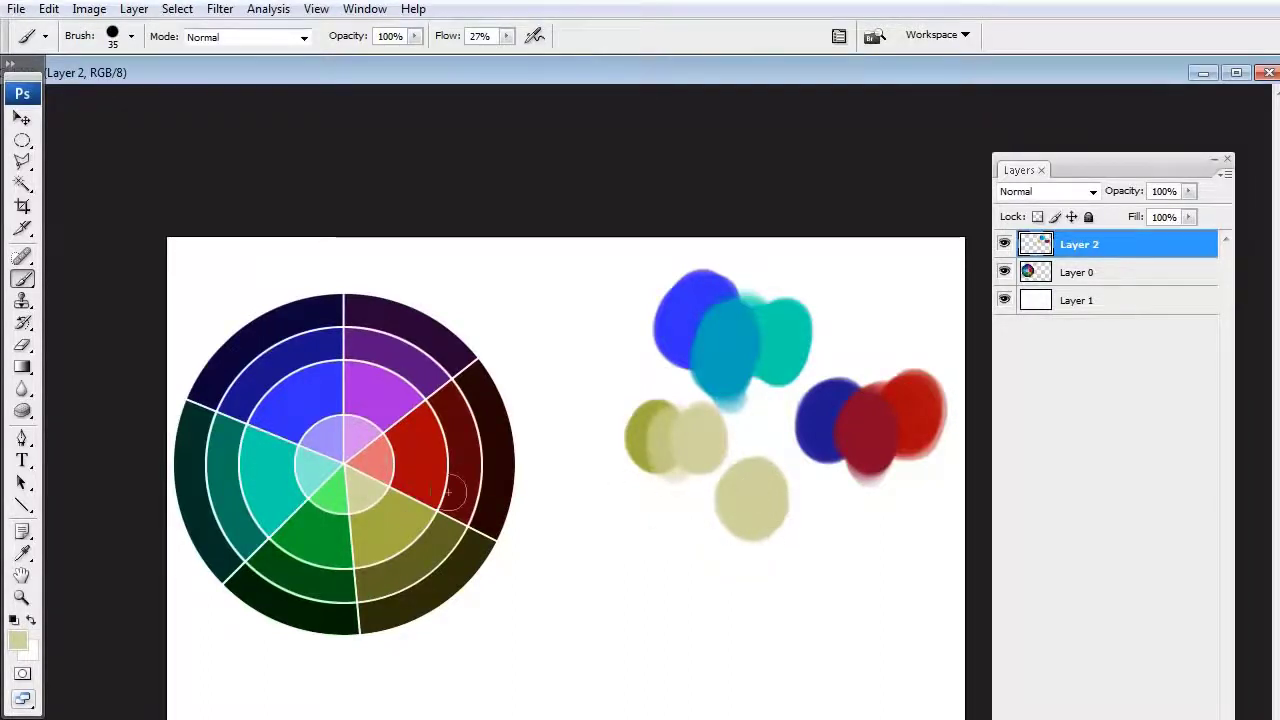
mouse_move(852, 481)
mouse_down()
mouse_move(818, 484)
mouse_move(826, 502)
mouse_move(788, 494)
mouse_move(798, 515)
mouse_move(790, 489)
mouse_move(805, 496)
mouse_move(756, 527)
mouse_move(774, 505)
mouse_move(795, 538)
mouse_move(801, 510)
mouse_move(774, 520)
mouse_move(786, 540)
mouse_move(802, 519)
mouse_move(776, 504)
mouse_move(812, 537)
mouse_up()
alt+click(779, 500)
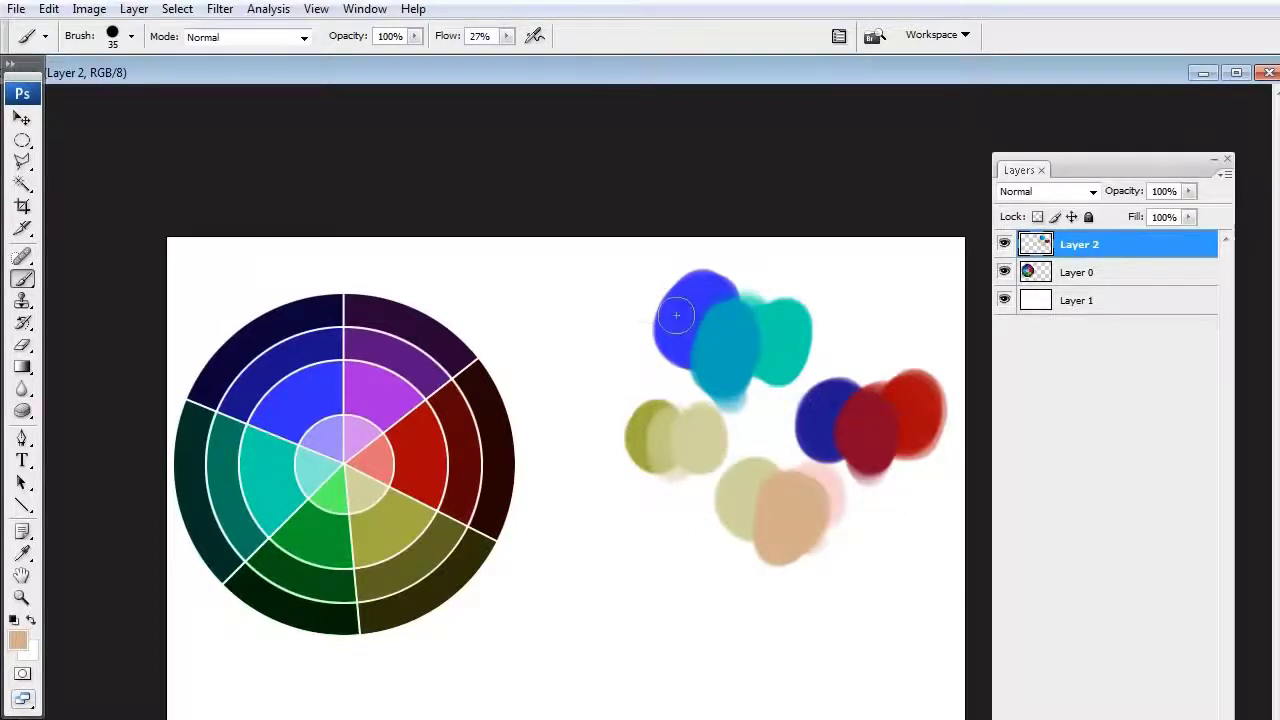
Paint a large block of saturated blue over the lower swatches and cover one side of it with saturated red.
alt+click(686, 365)
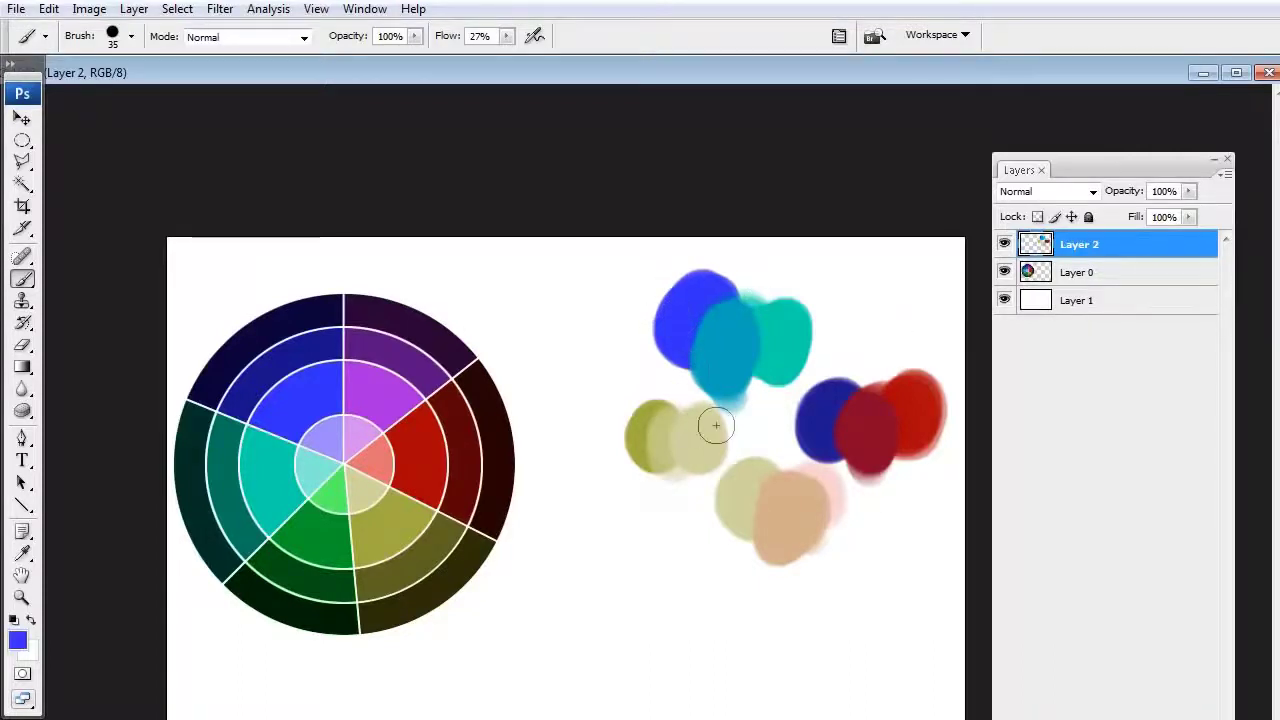
mouse_move(700, 410)
mouse_down()
mouse_move(692, 542)
mouse_move(707, 575)
mouse_up()
mouse_move(718, 440)
mouse_down()
mouse_move(790, 440)
mouse_move(785, 555)
mouse_move(712, 570)
mouse_up()
mouse_move(699, 477)
mouse_down()
mouse_move(781, 447)
mouse_move(775, 578)
mouse_move(779, 563)
mouse_move(723, 573)
mouse_move(685, 508)
mouse_move(679, 403)
mouse_move(752, 438)
mouse_move(799, 403)
mouse_move(853, 485)
mouse_up()
drag(782, 460, 784, 530)
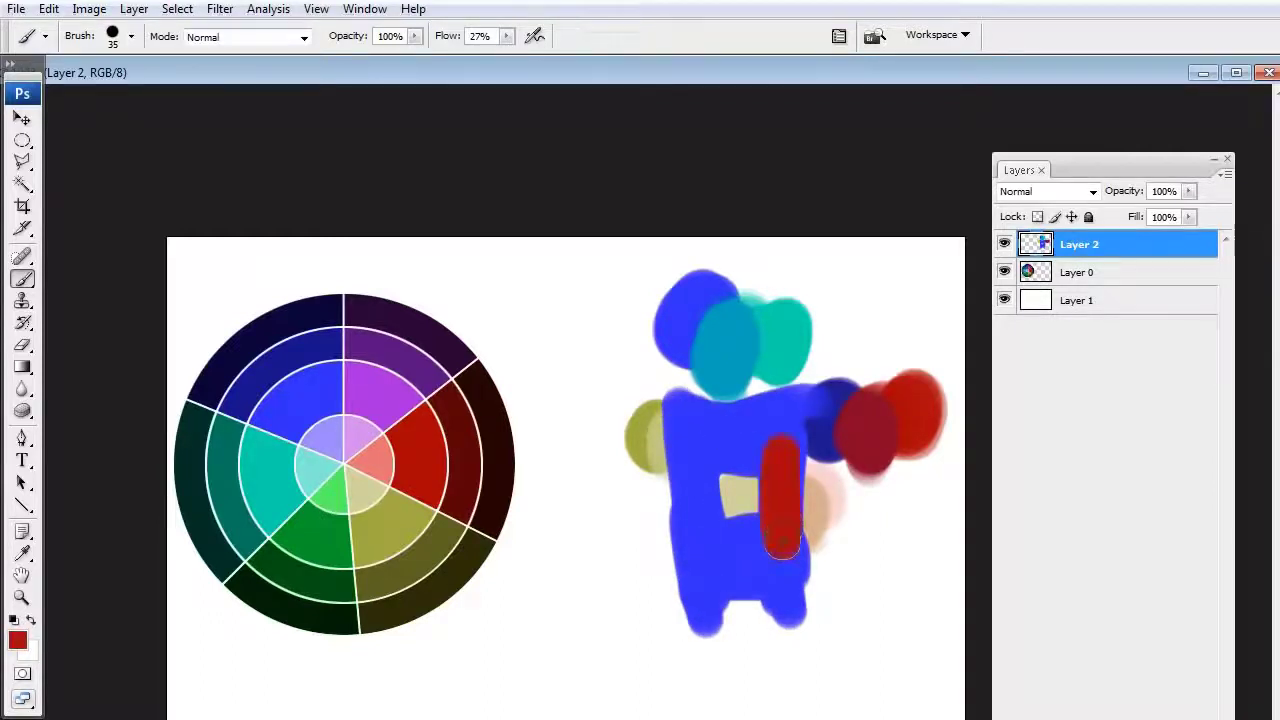
drag(776, 451, 784, 545)
mouse_move(769, 603)
mouse_down()
mouse_move(800, 598)
mouse_move(812, 428)
mouse_move(815, 612)
mouse_up()
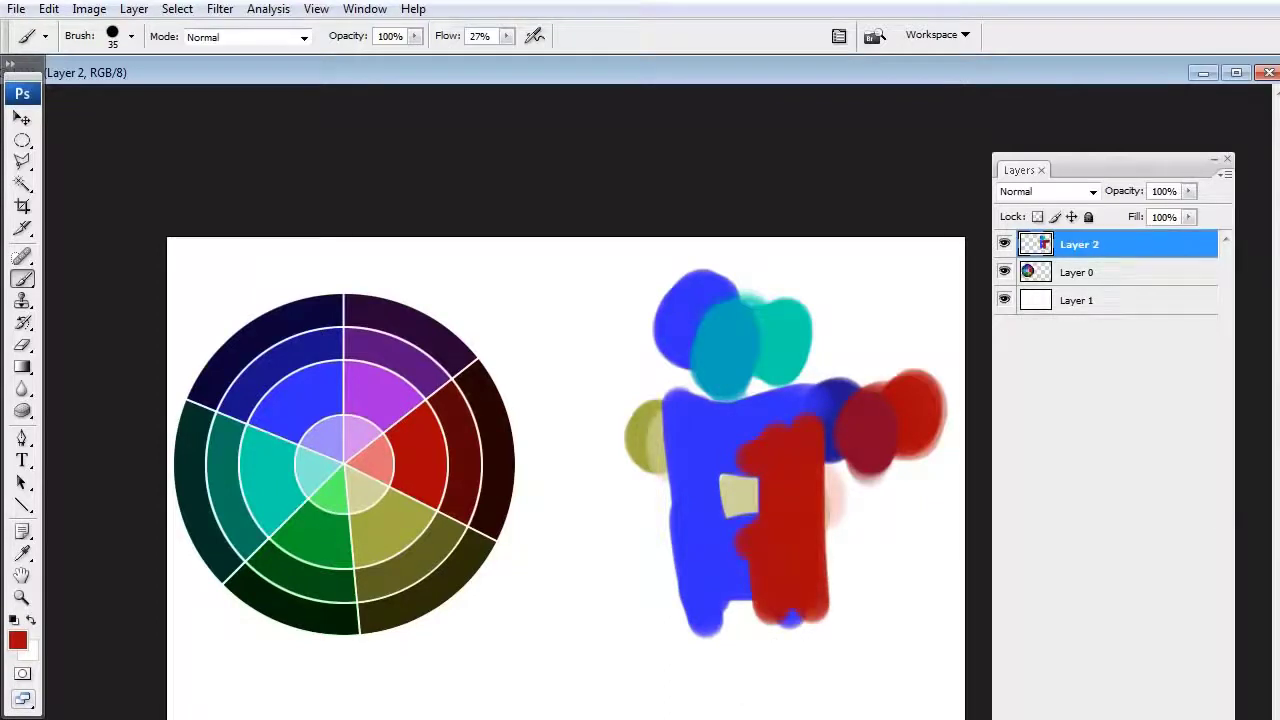
Paint a light green strip along the blue block's outer edge and add more blue strokes beside it.
alt+click(352, 487)
drag(686, 460, 685, 600)
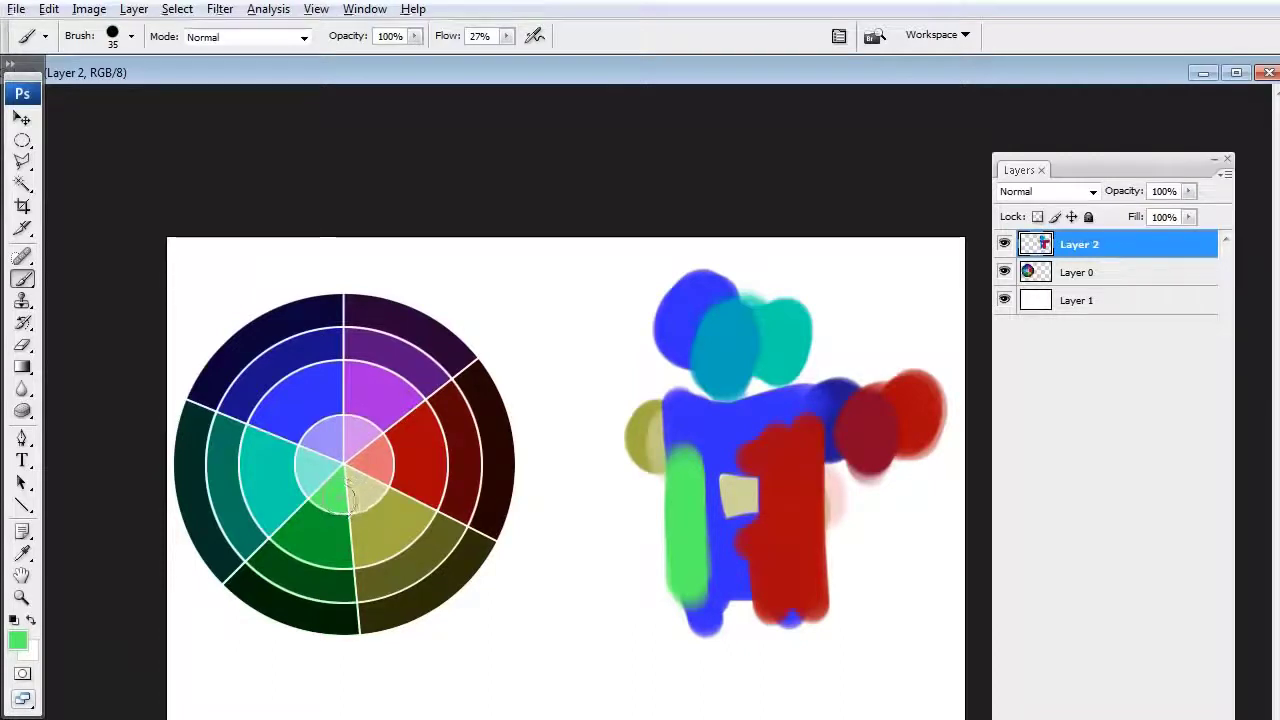
drag(700, 570, 700, 470)
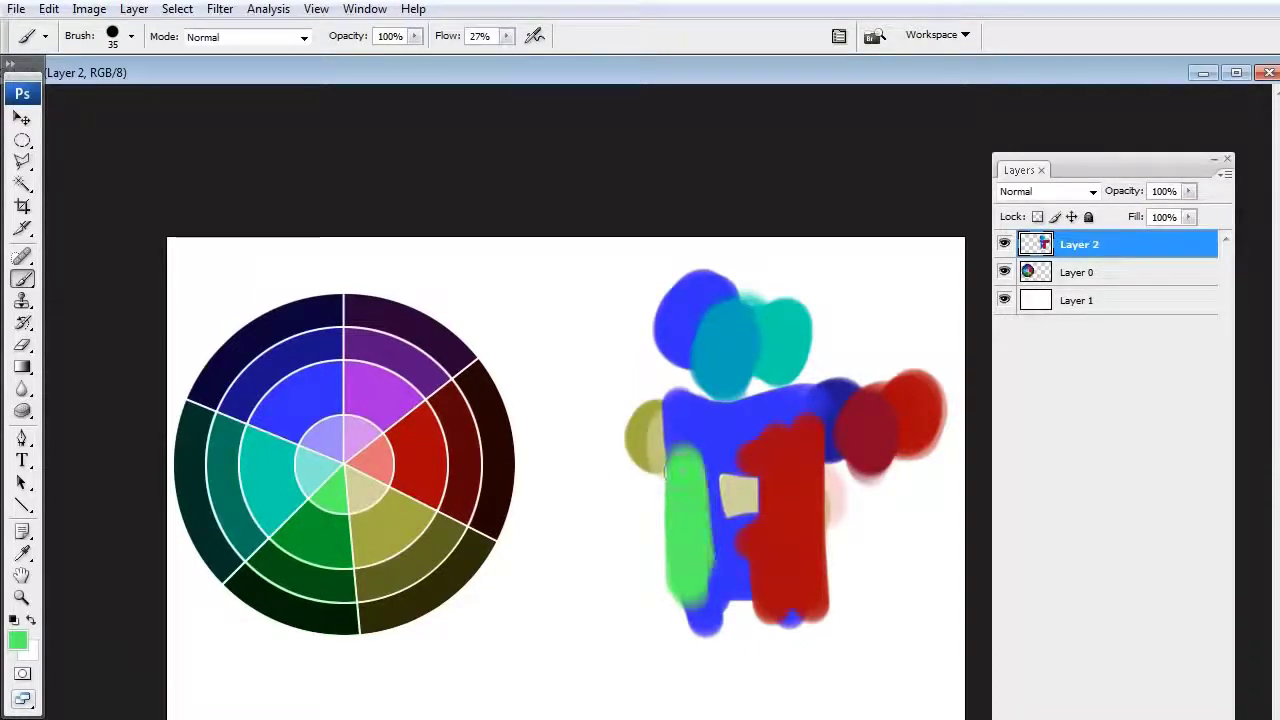
drag(701, 408, 740, 500)
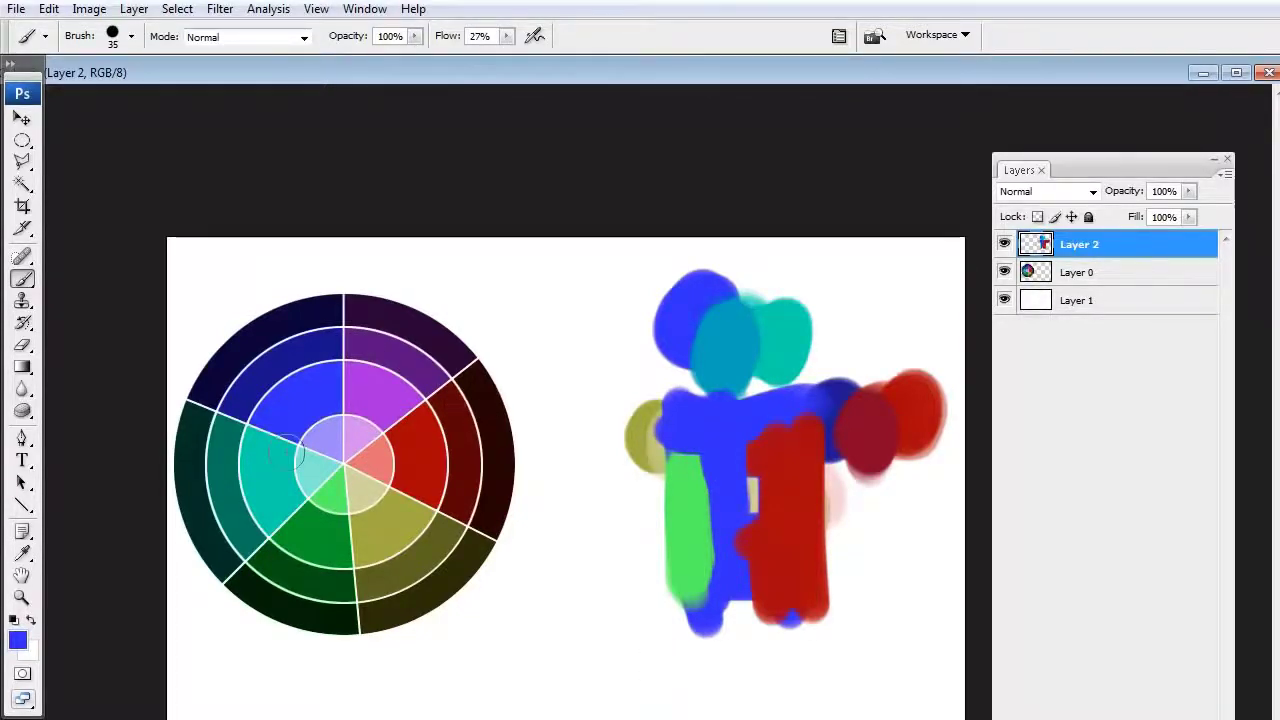
Mix the wheel's darkest blue and darkest red into a near-black swatch next to the blue one.
alt+click(262, 334)
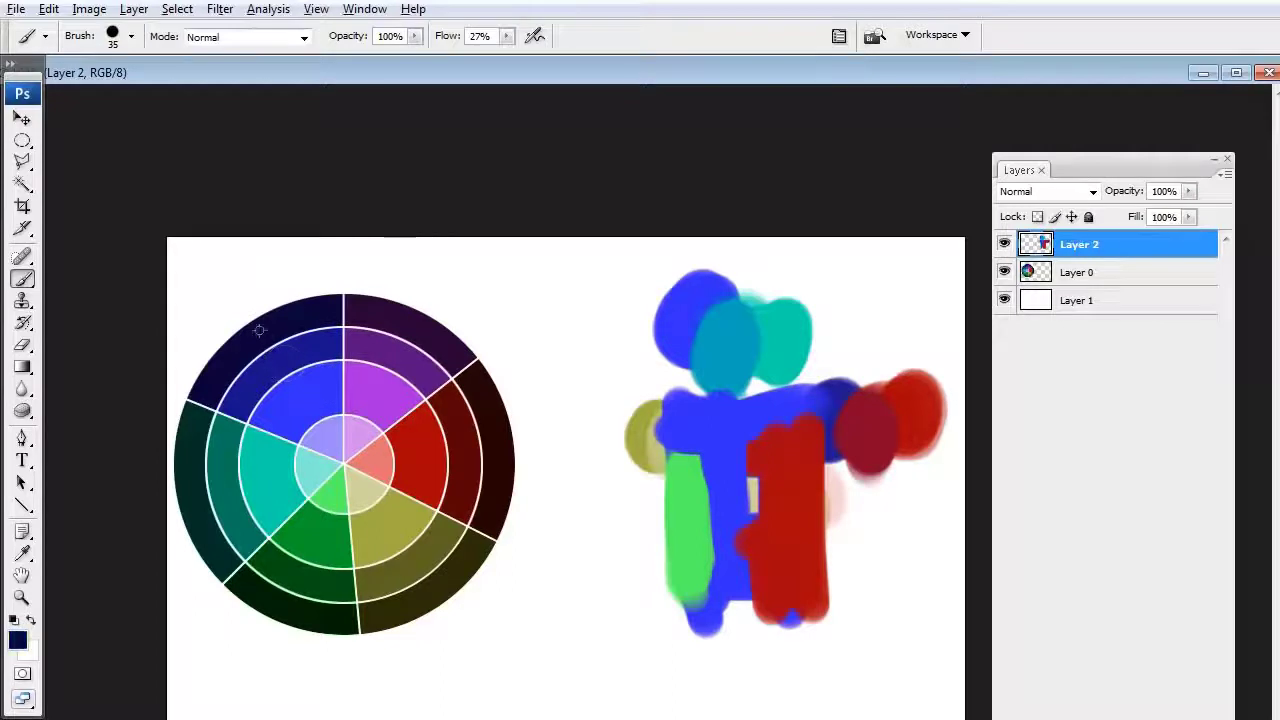
mouse_move(571, 286)
mouse_down()
mouse_move(594, 331)
mouse_move(573, 317)
mouse_move(597, 341)
mouse_move(601, 281)
mouse_move(580, 280)
mouse_move(588, 330)
mouse_move(620, 324)
mouse_move(617, 290)
mouse_move(616, 317)
mouse_move(635, 332)
mouse_move(644, 301)
mouse_move(617, 277)
mouse_move(641, 294)
mouse_move(596, 408)
mouse_up()
alt+click(502, 425)
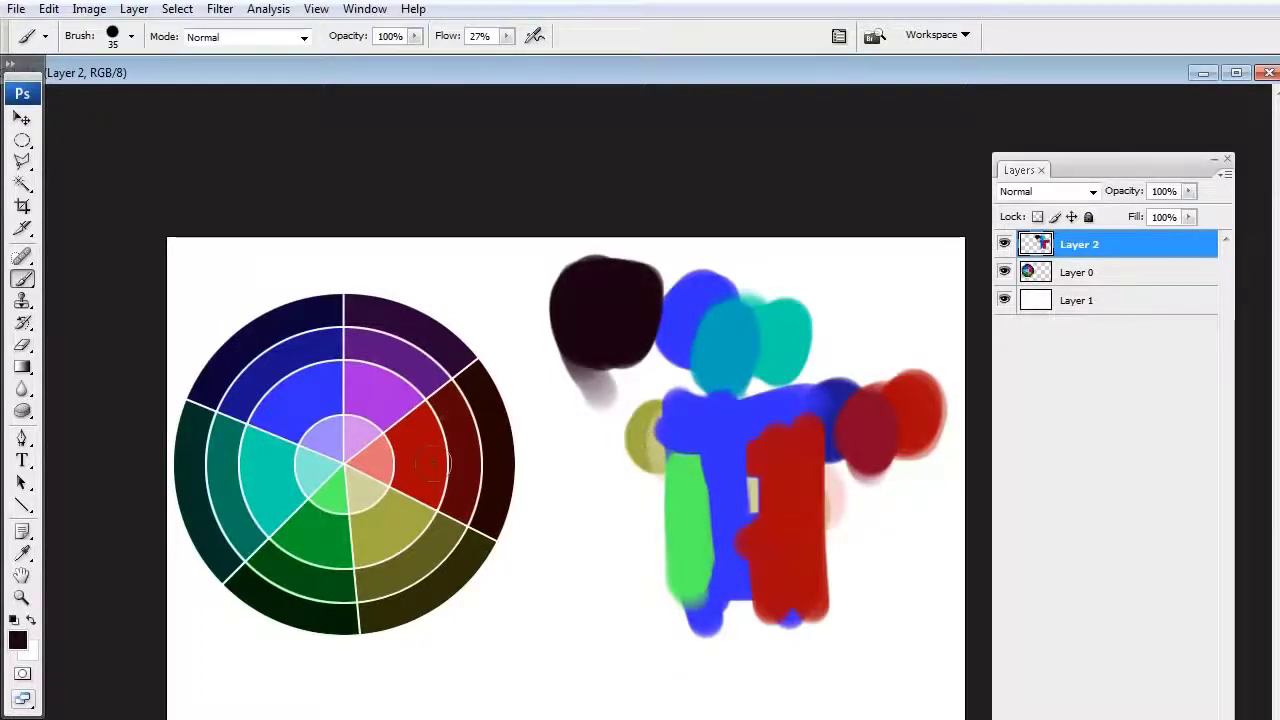
Mix pale khaki with the near-black swatch into a gray-brown, and blend an olive-green swatch over a salmon one beside the green strip.
alt+click(381, 486)
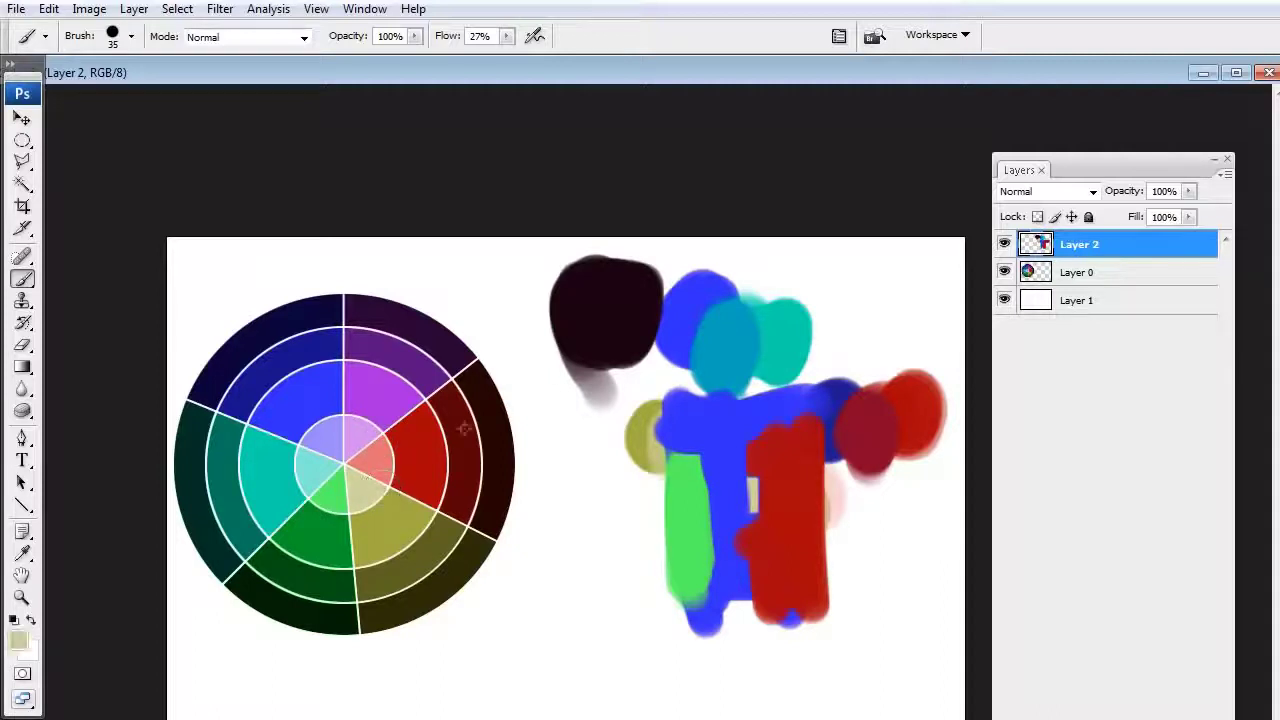
mouse_move(586, 400)
mouse_down()
mouse_move(601, 430)
mouse_move(603, 390)
mouse_move(620, 387)
mouse_move(608, 355)
mouse_move(625, 353)
mouse_move(572, 360)
mouse_move(624, 366)
mouse_move(629, 345)
mouse_move(645, 390)
mouse_up()
alt+click(606, 349)
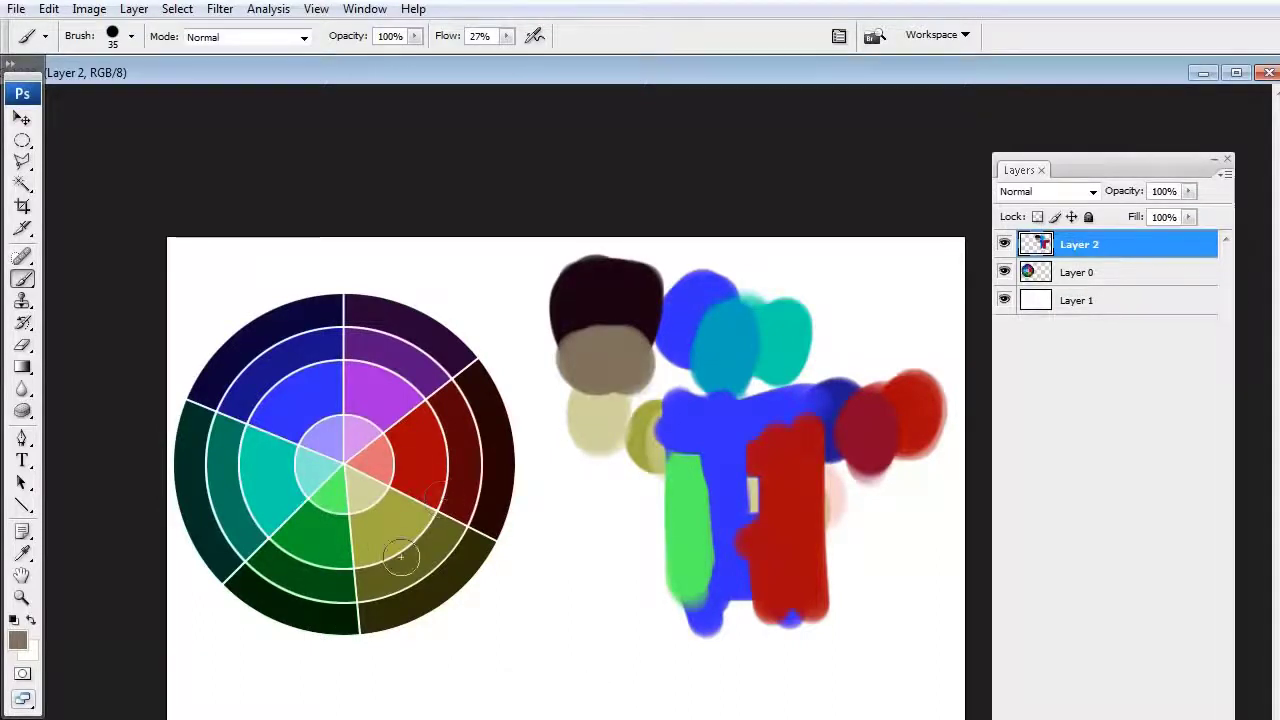
mouse_move(662, 512)
mouse_down()
mouse_move(663, 542)
mouse_move(628, 533)
mouse_move(632, 570)
mouse_move(648, 563)
mouse_move(630, 602)
mouse_up()
alt+click(668, 522)
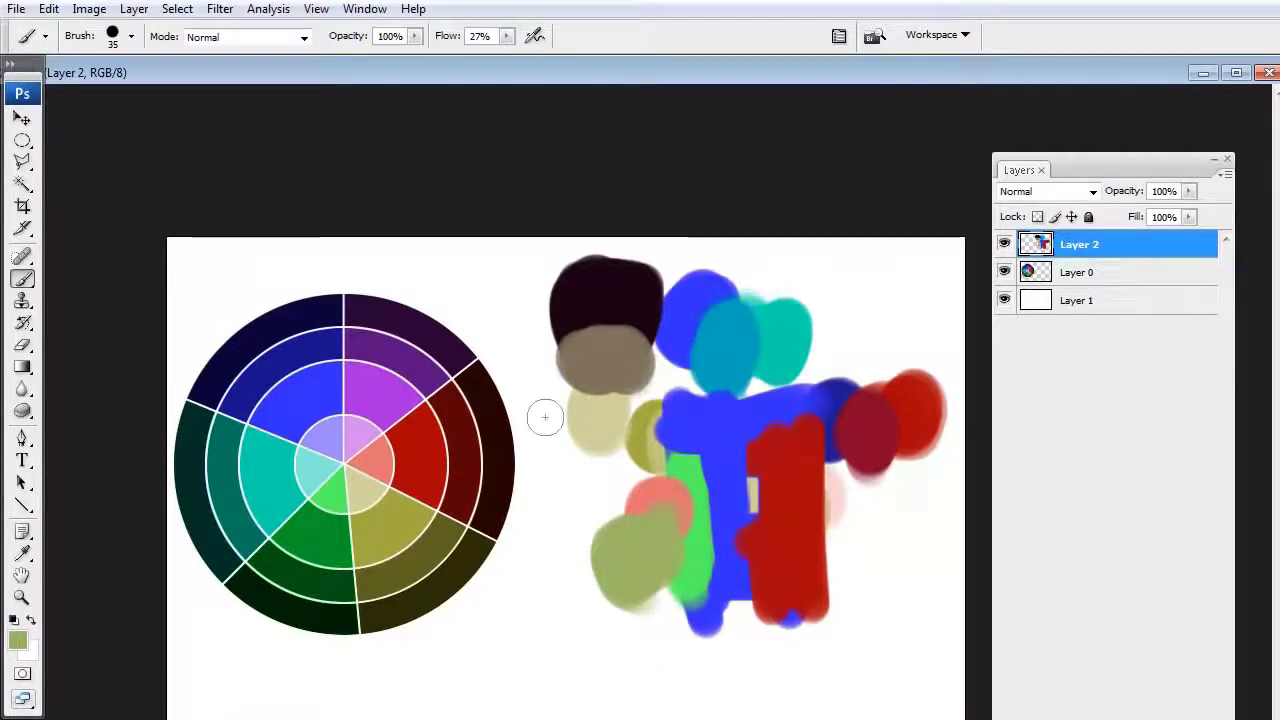
Choose the fully saturated lime #b4ff00 as the foreground color and paint a swatch of it beside the teal one.
click(17, 640)
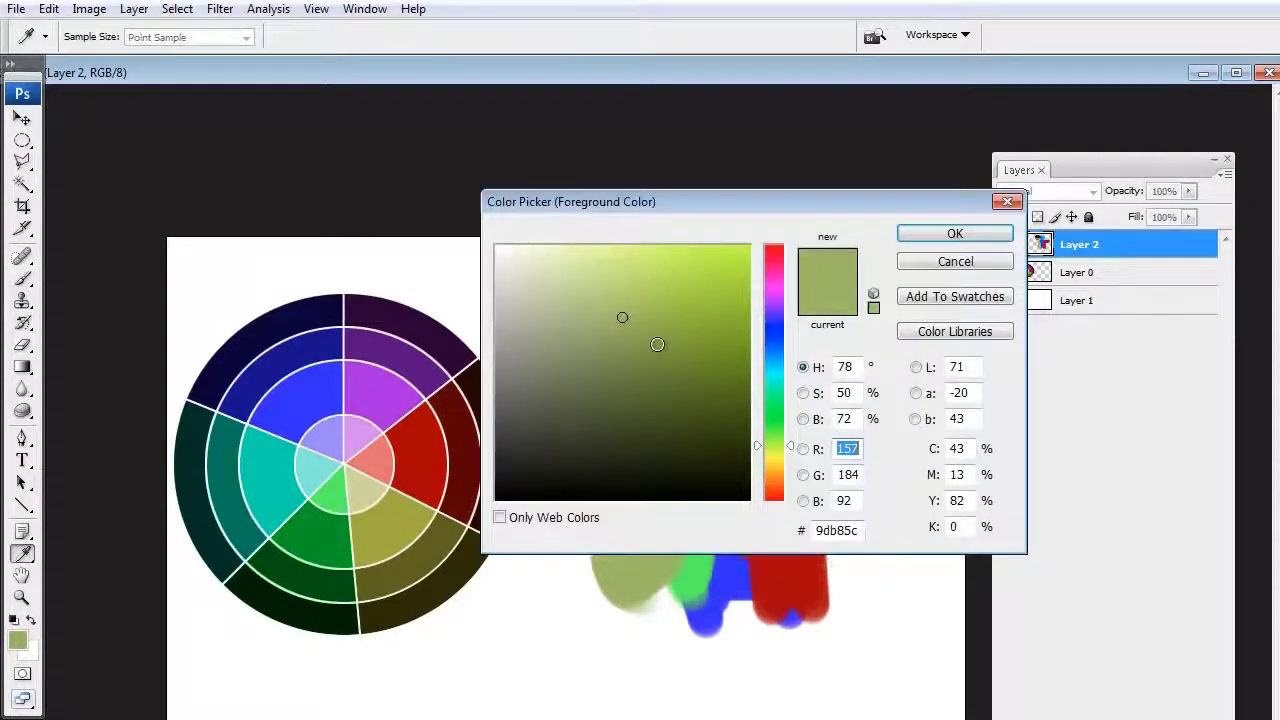
drag(682, 314, 808, 177)
click(950, 236)
drag(826, 282, 832, 316)
Set the foreground color to yellow #ffed28, paint a swatch next to the lime one, and remove both off-palette swatches.
click(17, 640)
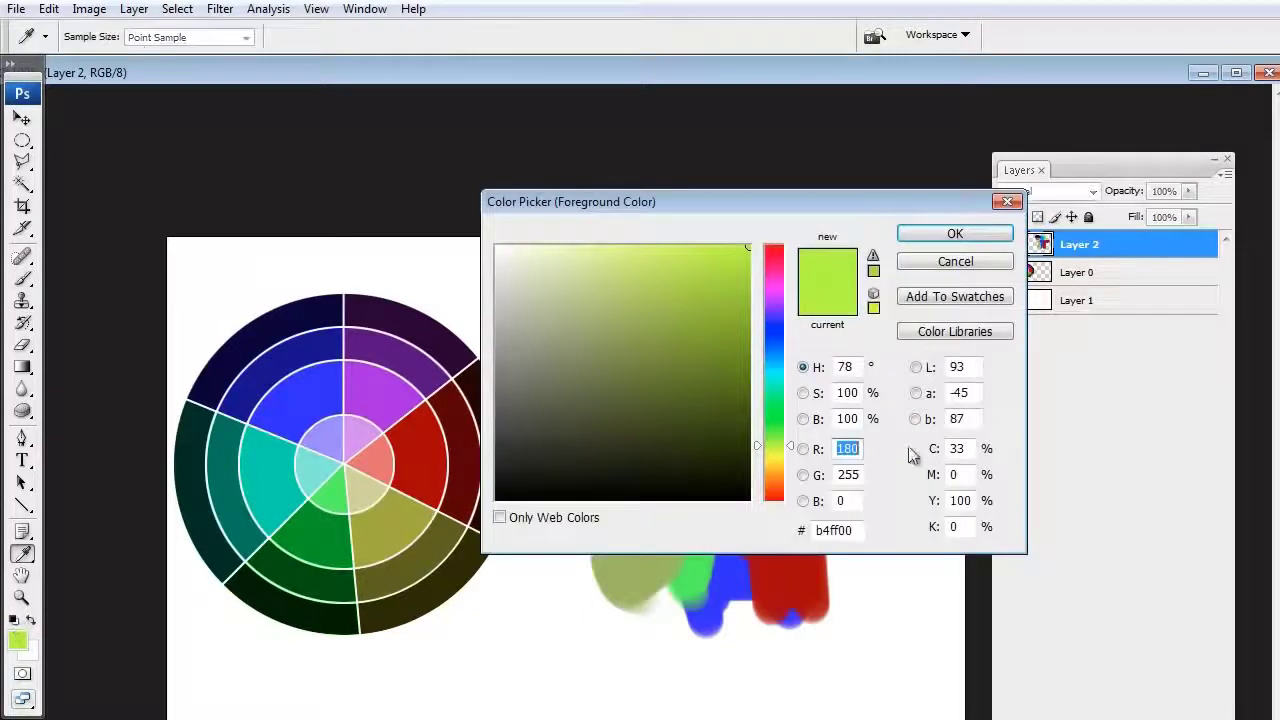
drag(777, 449, 777, 461)
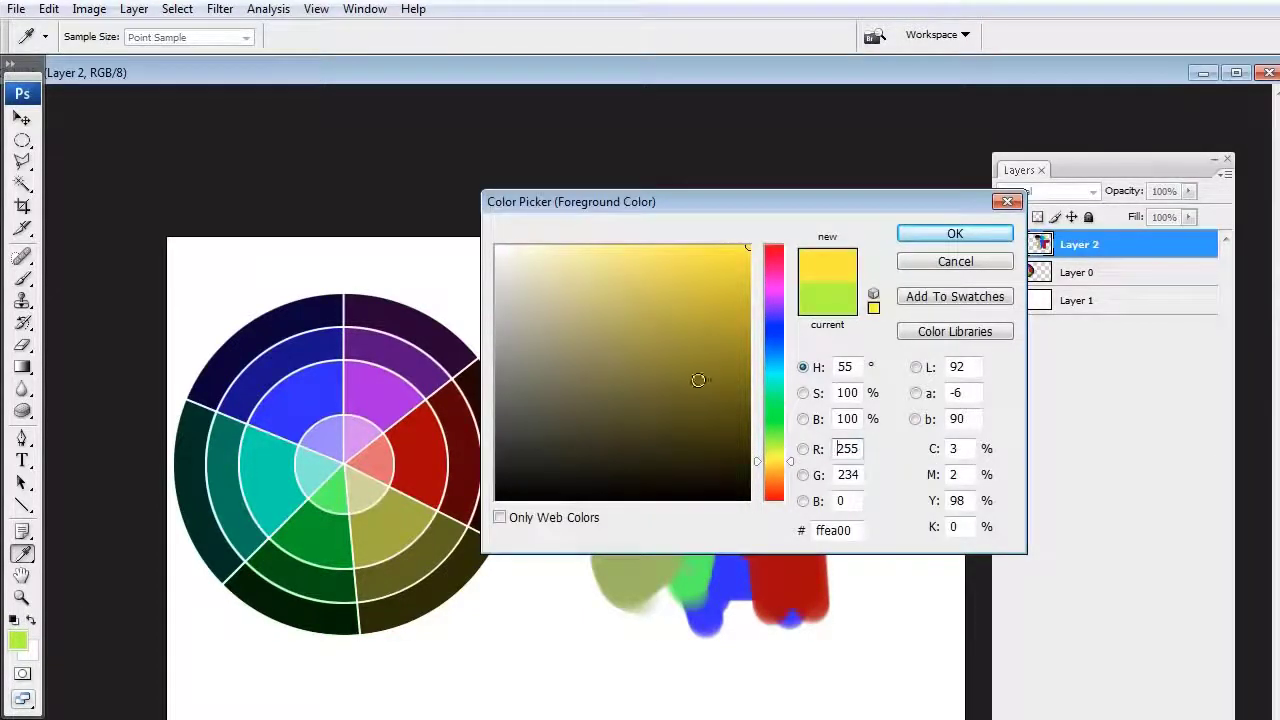
click(686, 280)
click(710, 246)
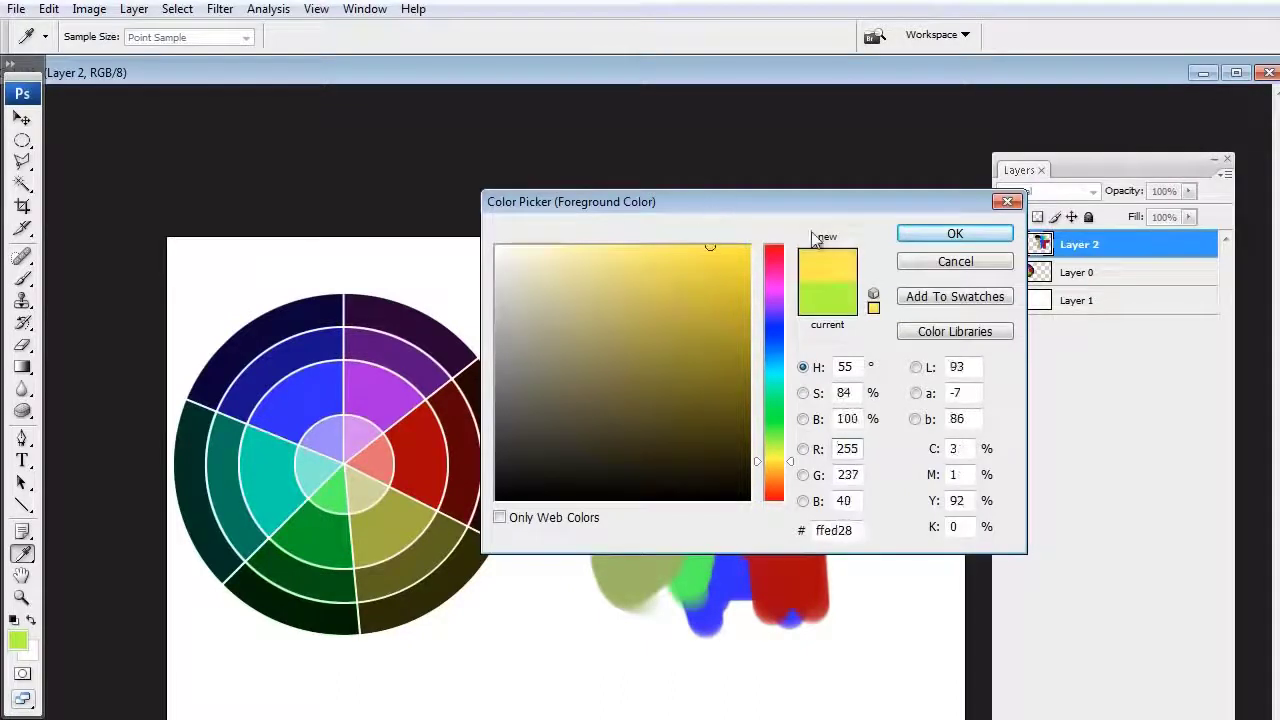
click(953, 234)
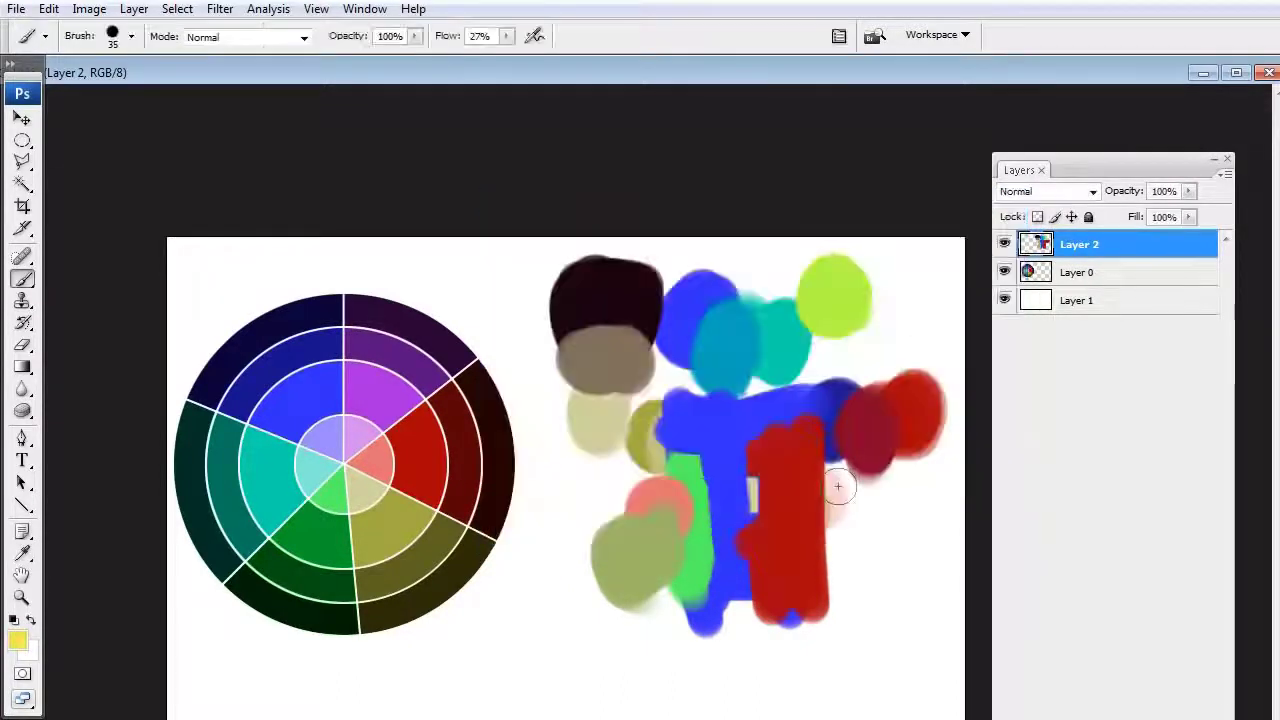
mouse_move(862, 330)
mouse_down()
mouse_move(885, 318)
mouse_move(885, 350)
mouse_up()
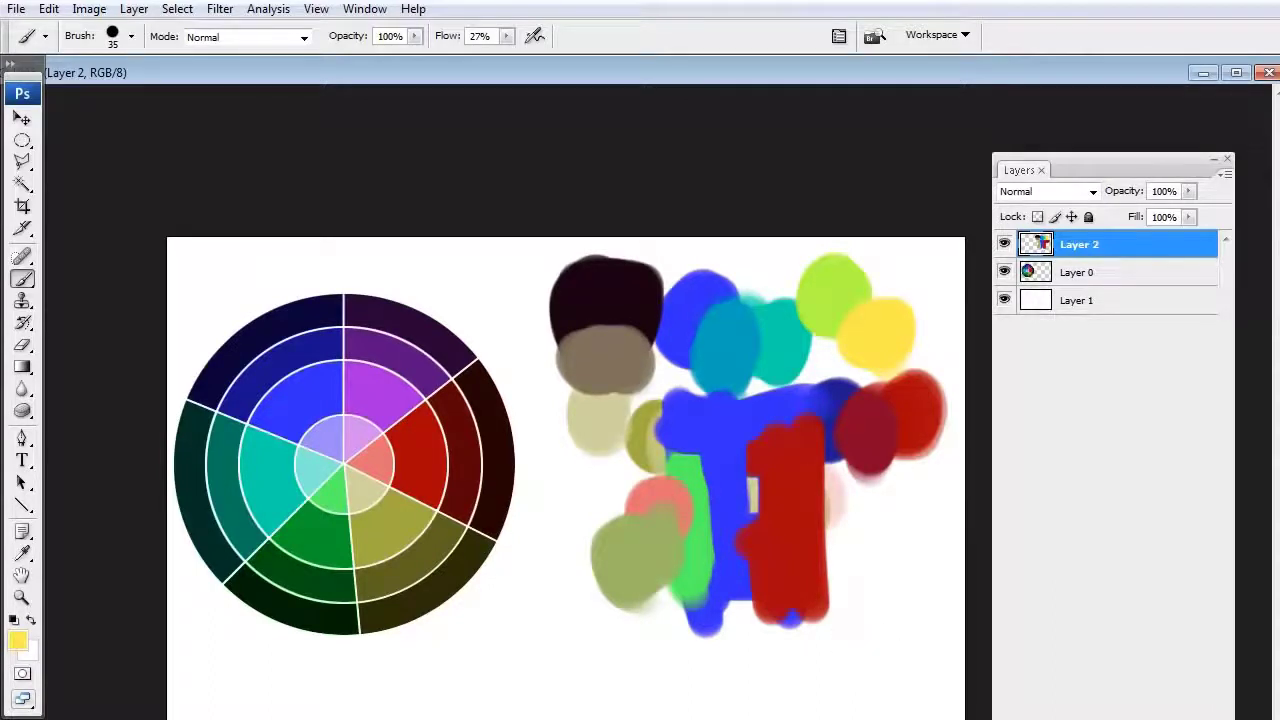
mouse_move(820, 334)
mouse_down()
mouse_move(825, 295)
mouse_move(816, 307)
mouse_move(835, 339)
mouse_move(874, 357)
mouse_move(914, 308)
mouse_move(897, 345)
mouse_move(856, 362)
mouse_move(928, 354)
mouse_move(901, 356)
mouse_move(822, 300)
mouse_up()
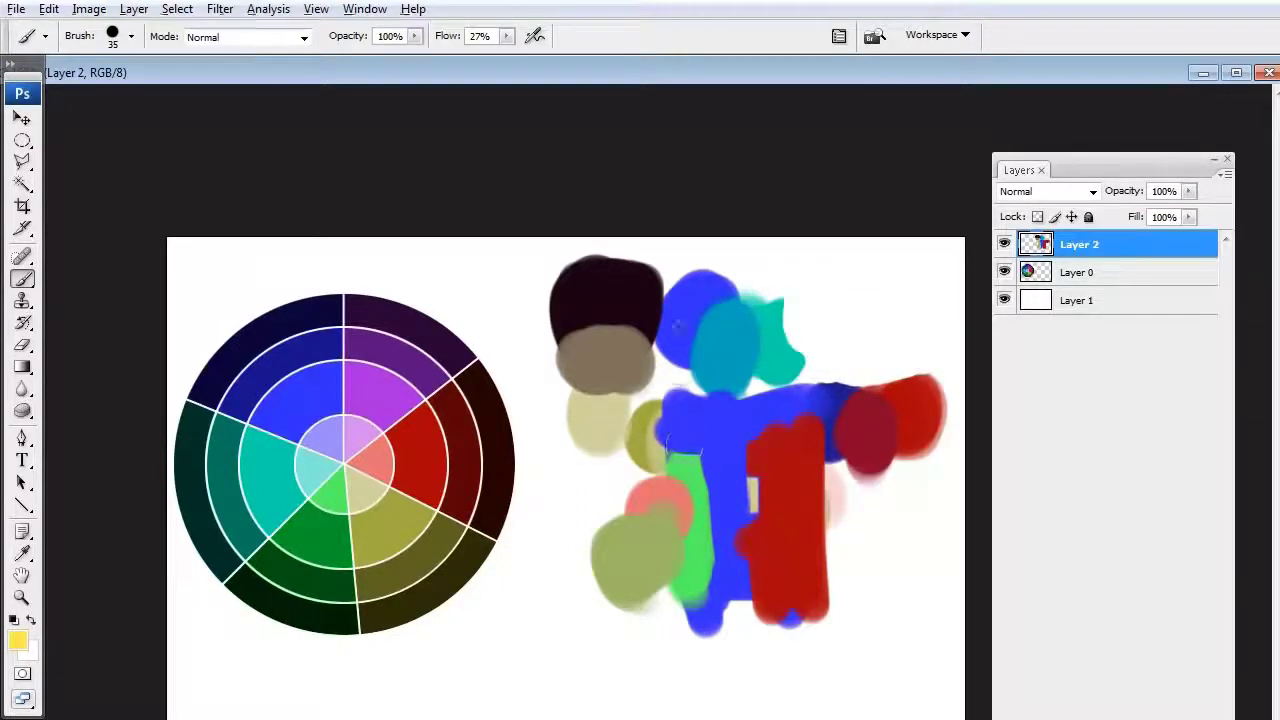
Mix blue with the wheel's dark teal into a deep teal-blue swatch, and paint a lighter and a pale blue tint beside the teal swatch.
alt+click(680, 327)
alt+click(236, 500)
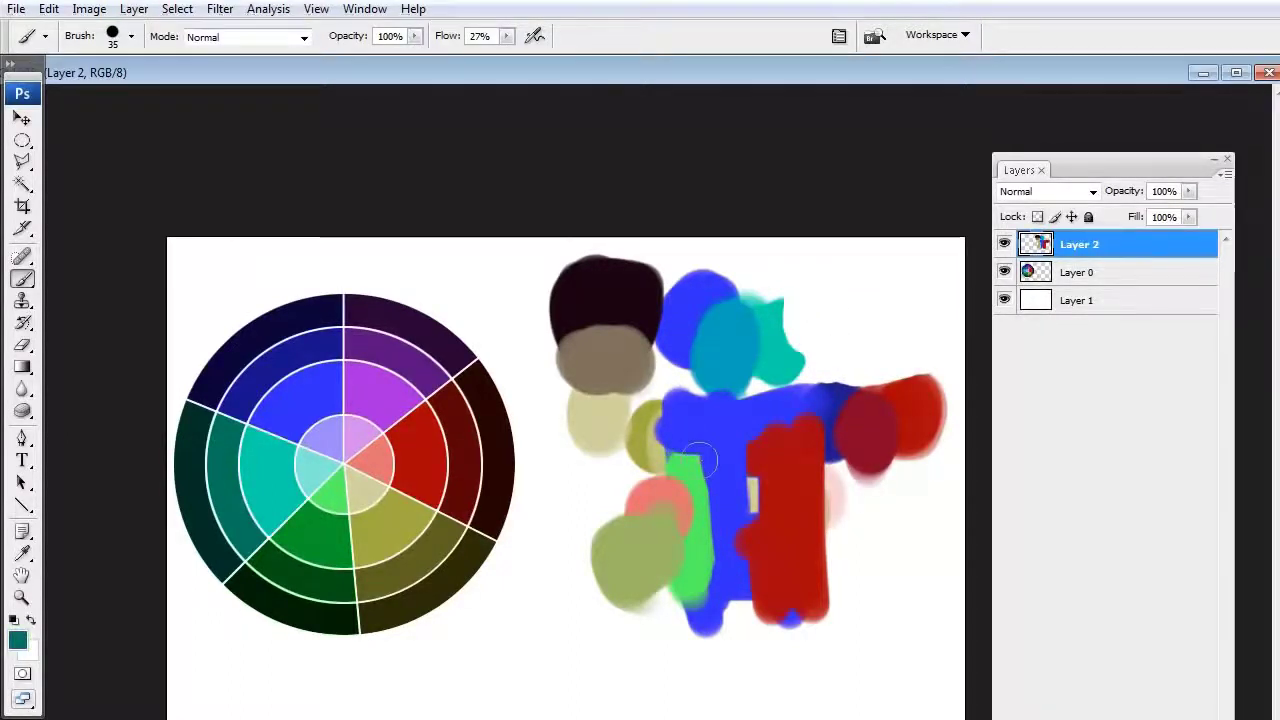
mouse_move(660, 372)
mouse_down()
mouse_move(668, 388)
mouse_move(652, 402)
mouse_move(678, 400)
mouse_move(657, 386)
mouse_move(686, 386)
mouse_move(662, 380)
mouse_up()
mouse_move(828, 335)
mouse_down()
mouse_move(809, 316)
mouse_move(854, 343)
mouse_up()
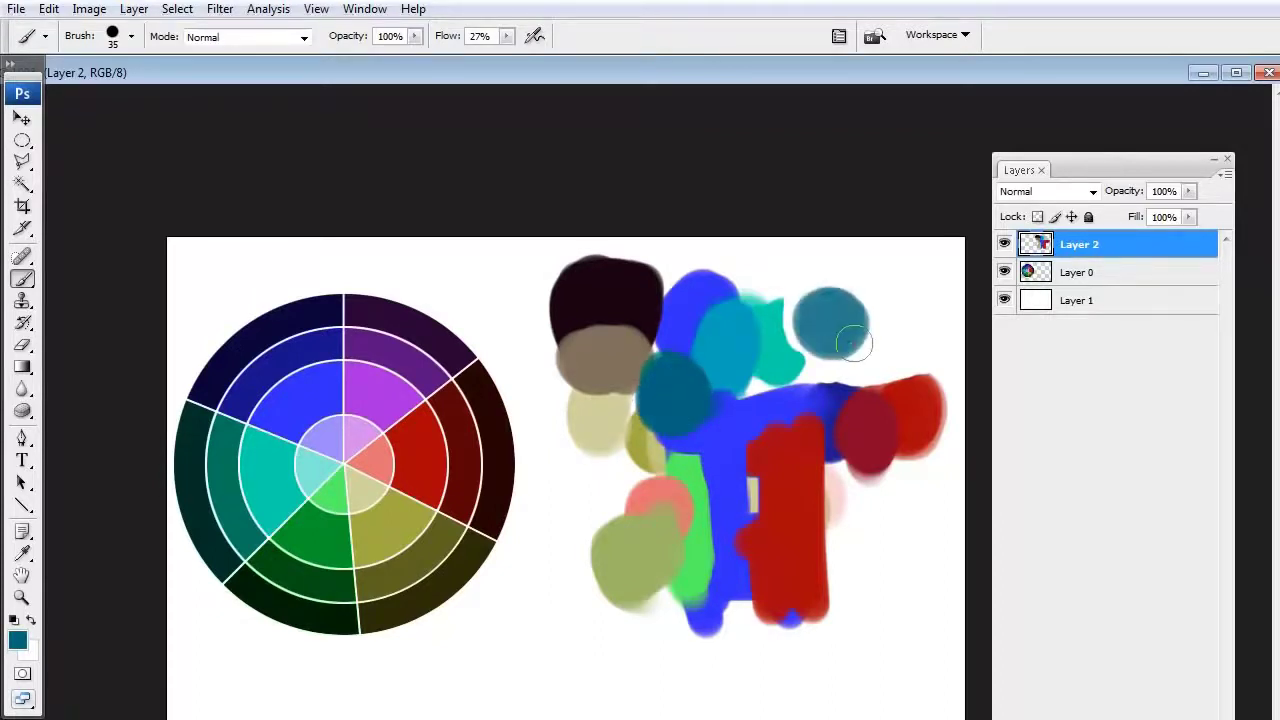
drag(906, 288, 906, 320)
alt+click(902, 313)
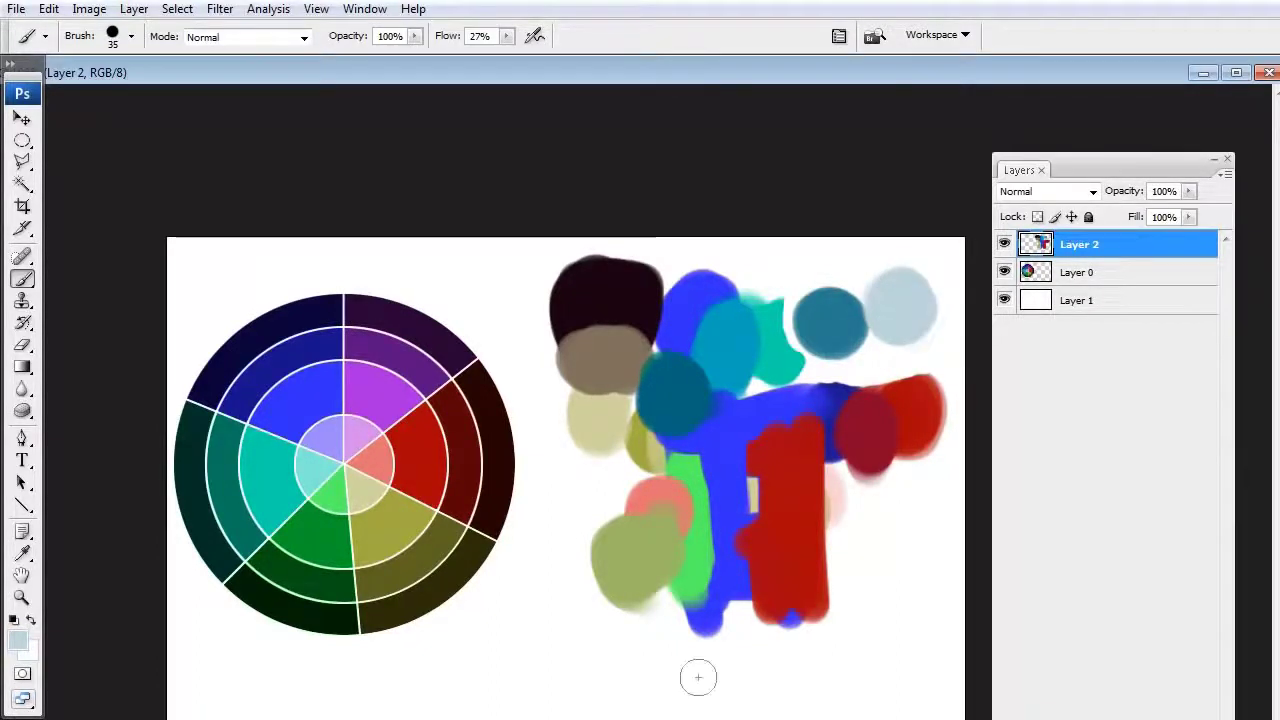
Make a pale pink swatch from the sampled red next to the salmon one, and trim the outer edge of the swatch column.
alt+click(913, 402)
drag(568, 484, 563, 508)
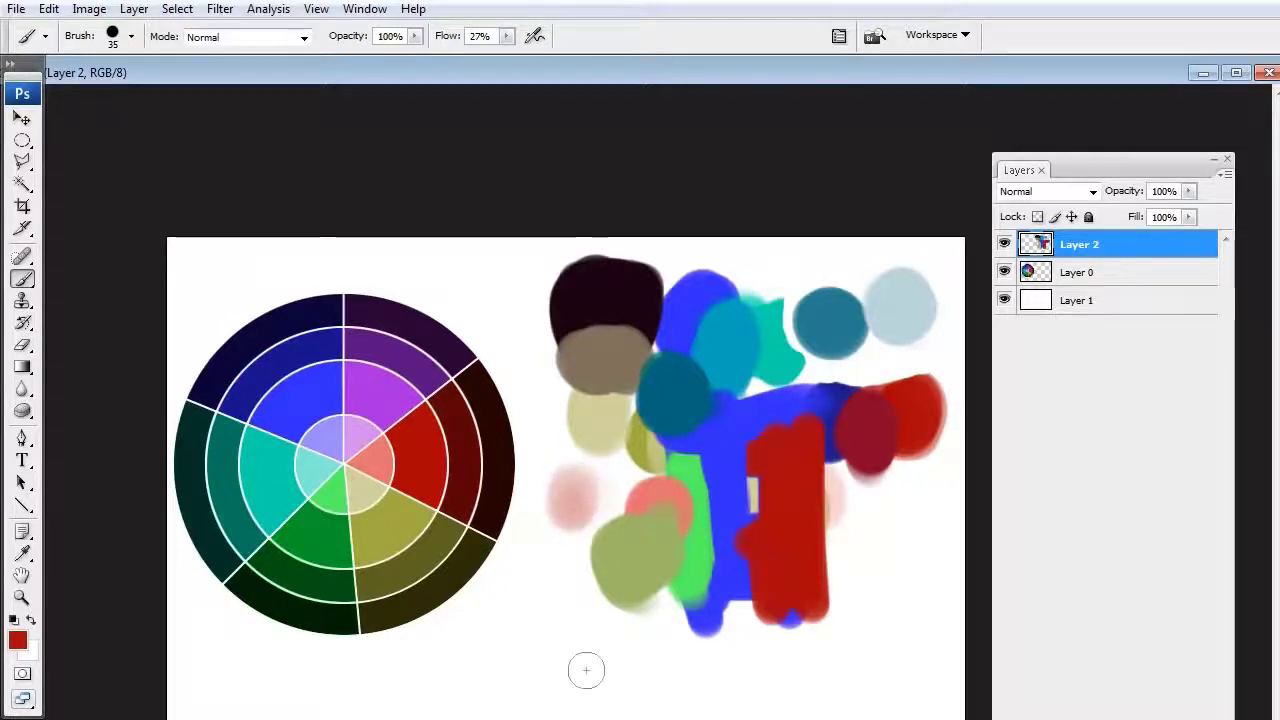
alt+click(575, 495)
mouse_move(574, 494)
mouse_down()
mouse_move(590, 487)
mouse_move(569, 500)
mouse_move(597, 522)
mouse_up()
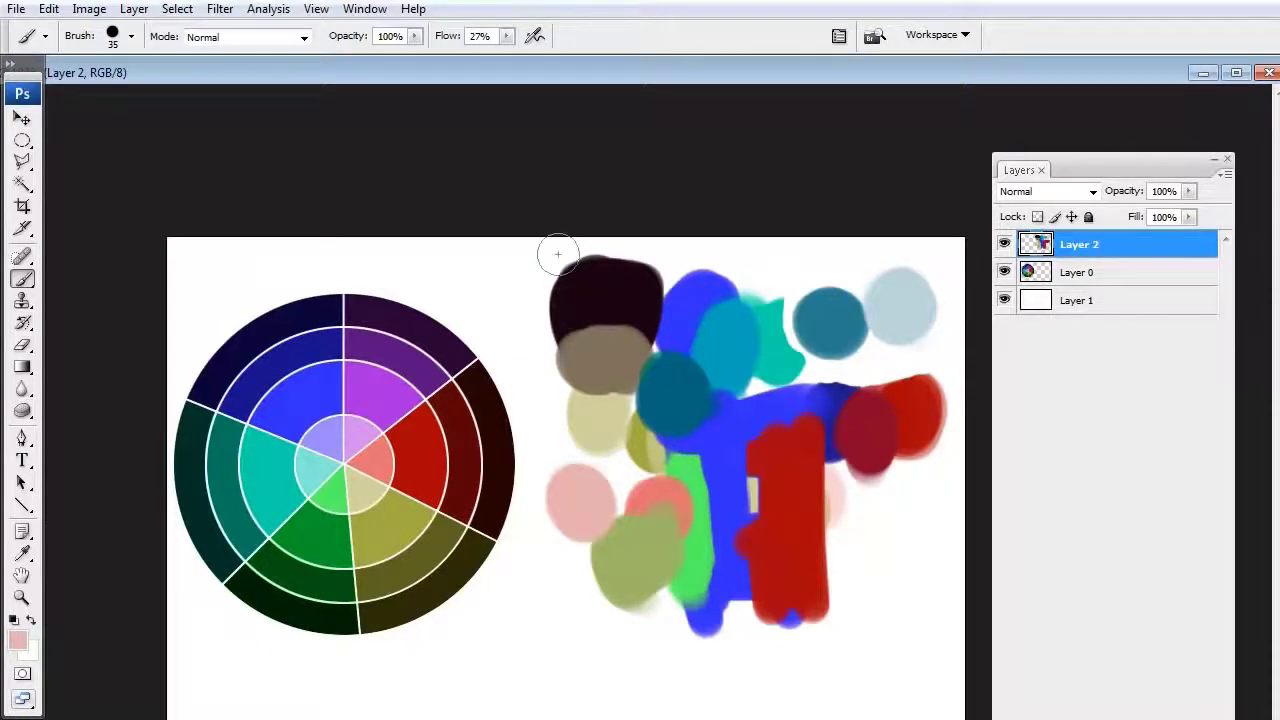
drag(558, 254, 562, 525)
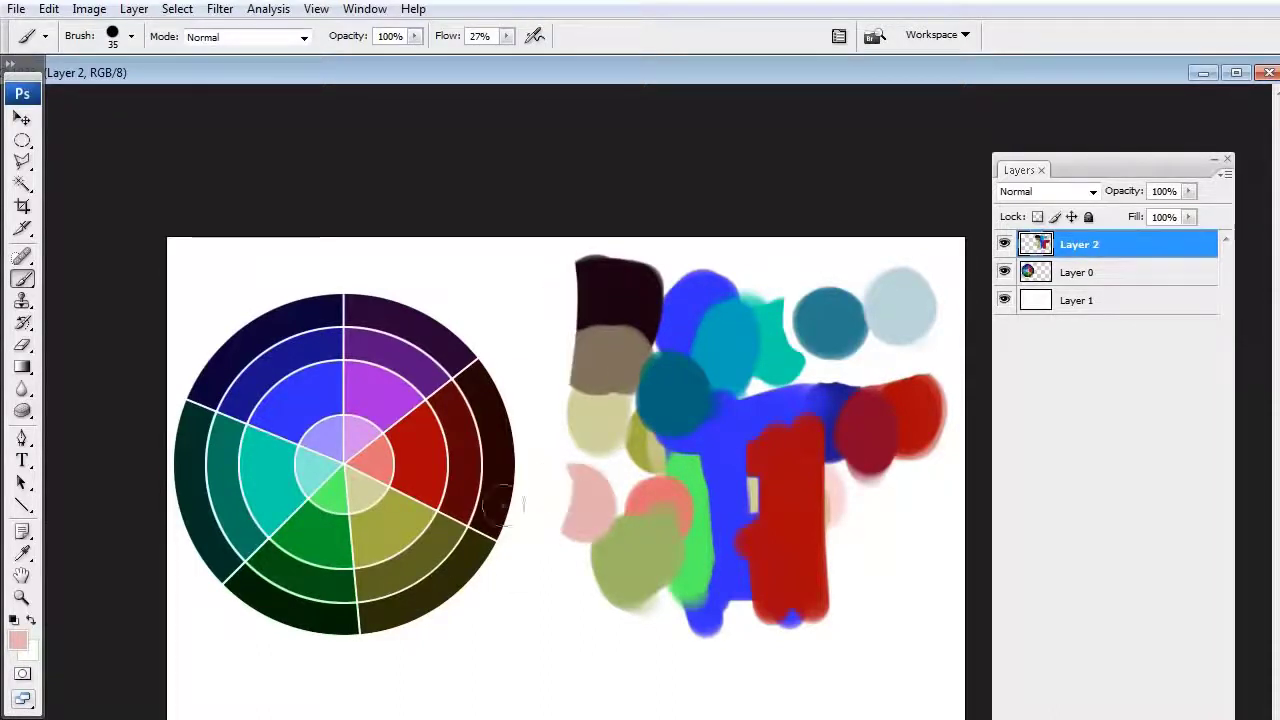
Paint strokes of the wheel's darkest red across the wheel on Layer 2 and erase them.
alt+click(500, 443)
mouse_move(565, 365)
mouse_down()
mouse_move(395, 472)
mouse_move(468, 495)
mouse_move(566, 440)
mouse_up()
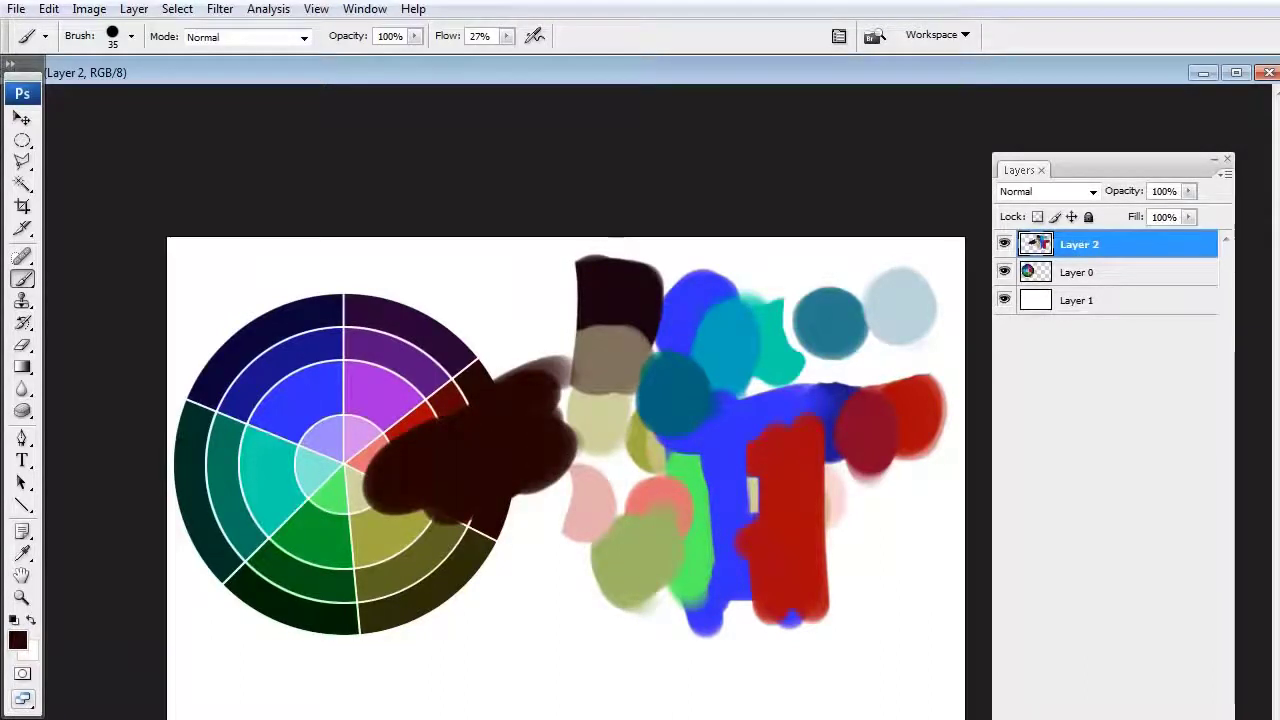
mouse_move(414, 436)
mouse_down()
mouse_move(430, 523)
mouse_move(452, 510)
mouse_move(454, 440)
mouse_move(480, 378)
mouse_move(569, 491)
mouse_move(452, 563)
mouse_move(370, 502)
mouse_move(486, 649)
mouse_up()
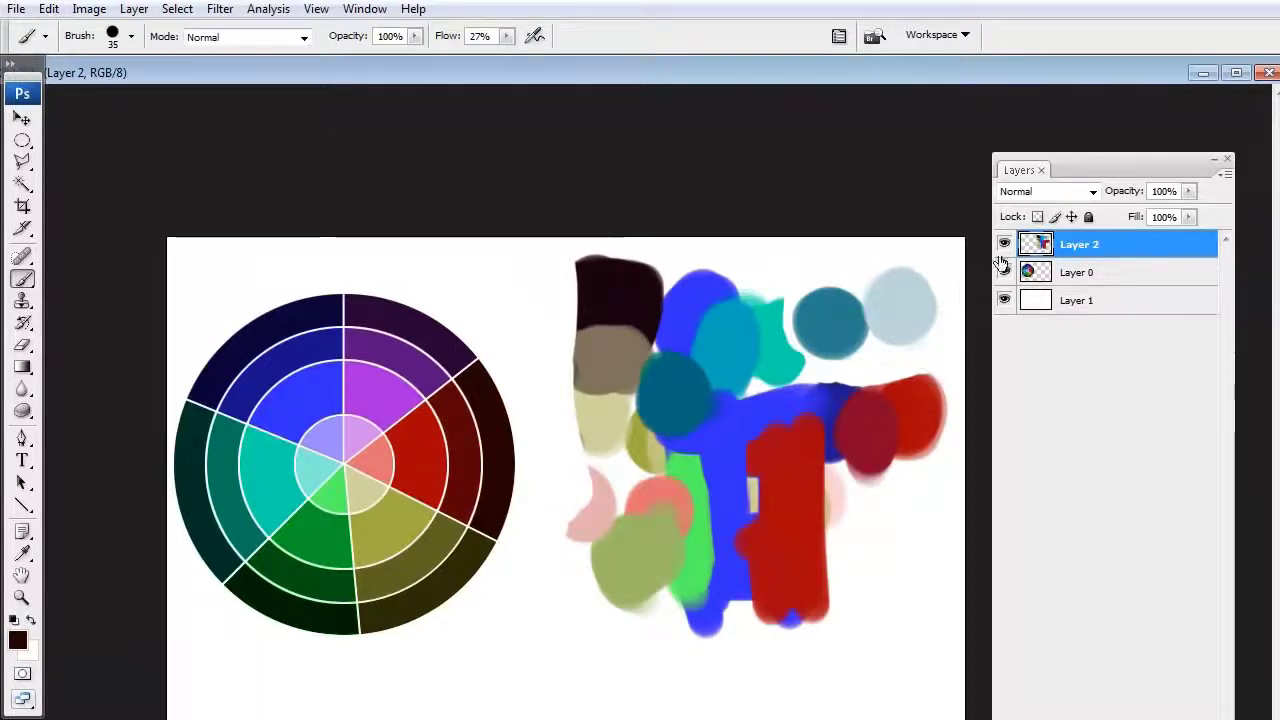
Fill the background Layer 1 with gray #6d6d6d, and refill it with white.
click(1030, 304)
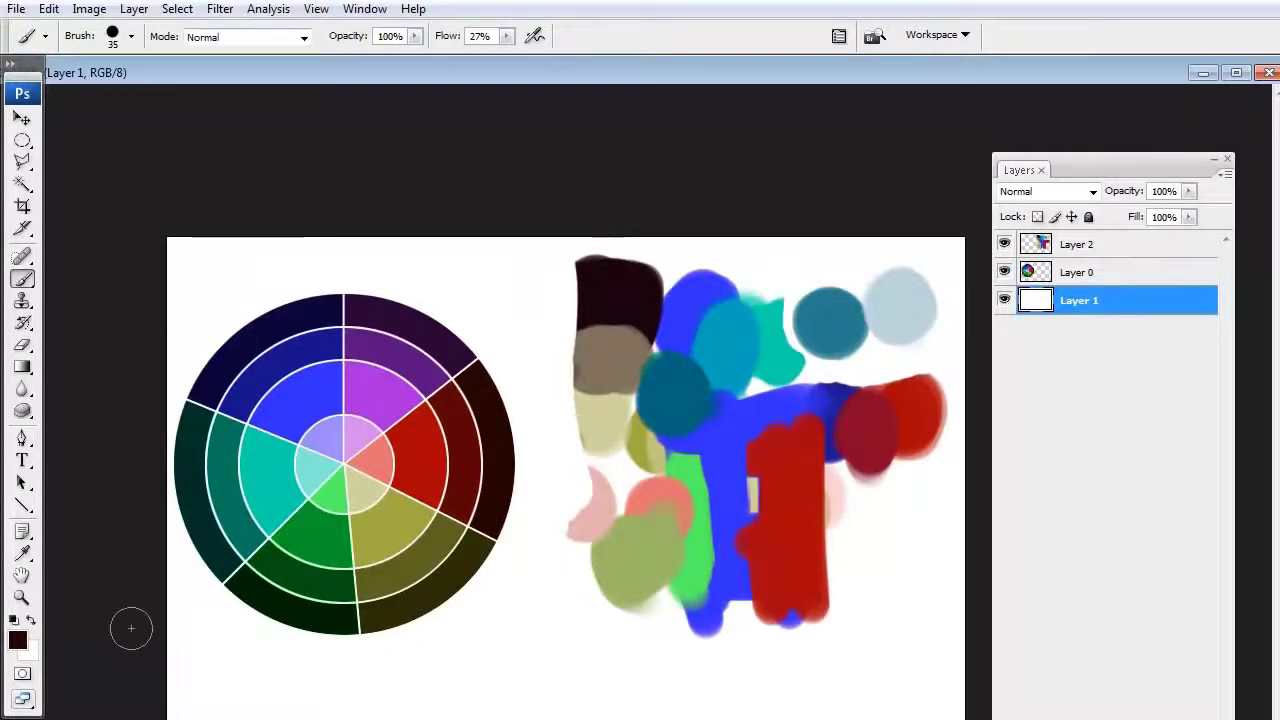
click(15, 637)
drag(514, 386, 447, 390)
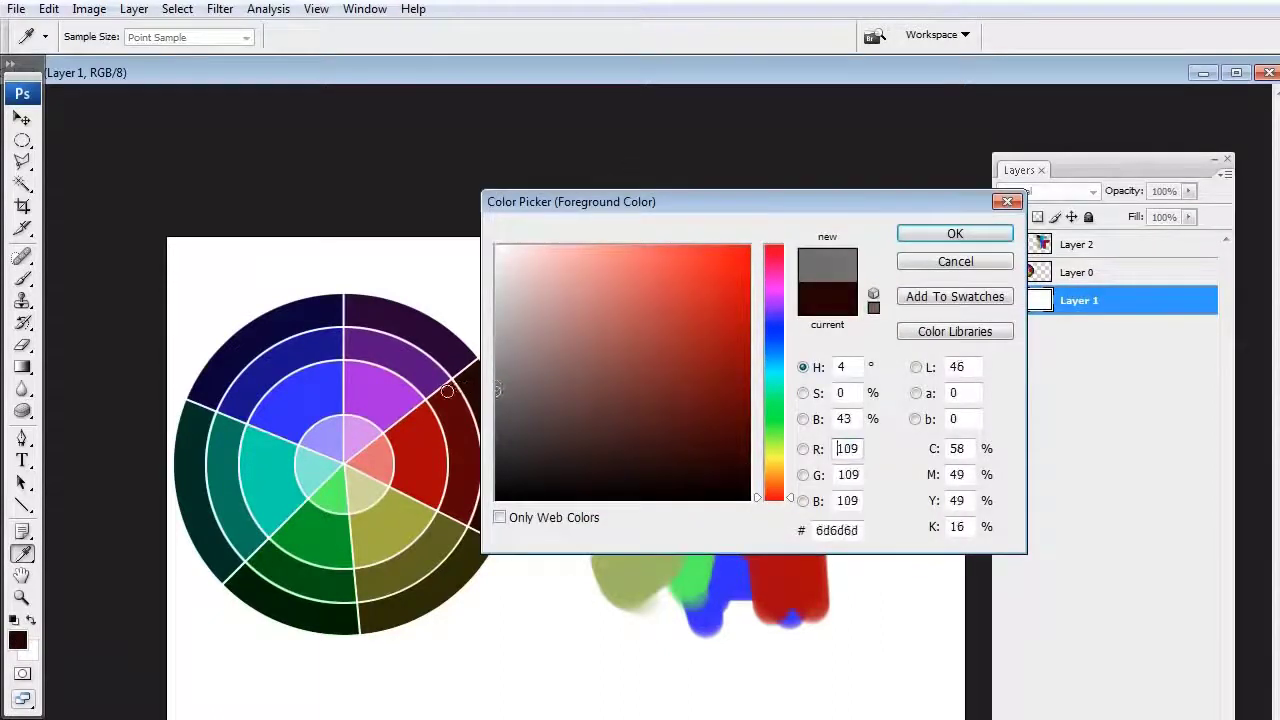
click(953, 234)
key(alt+BackSpace)
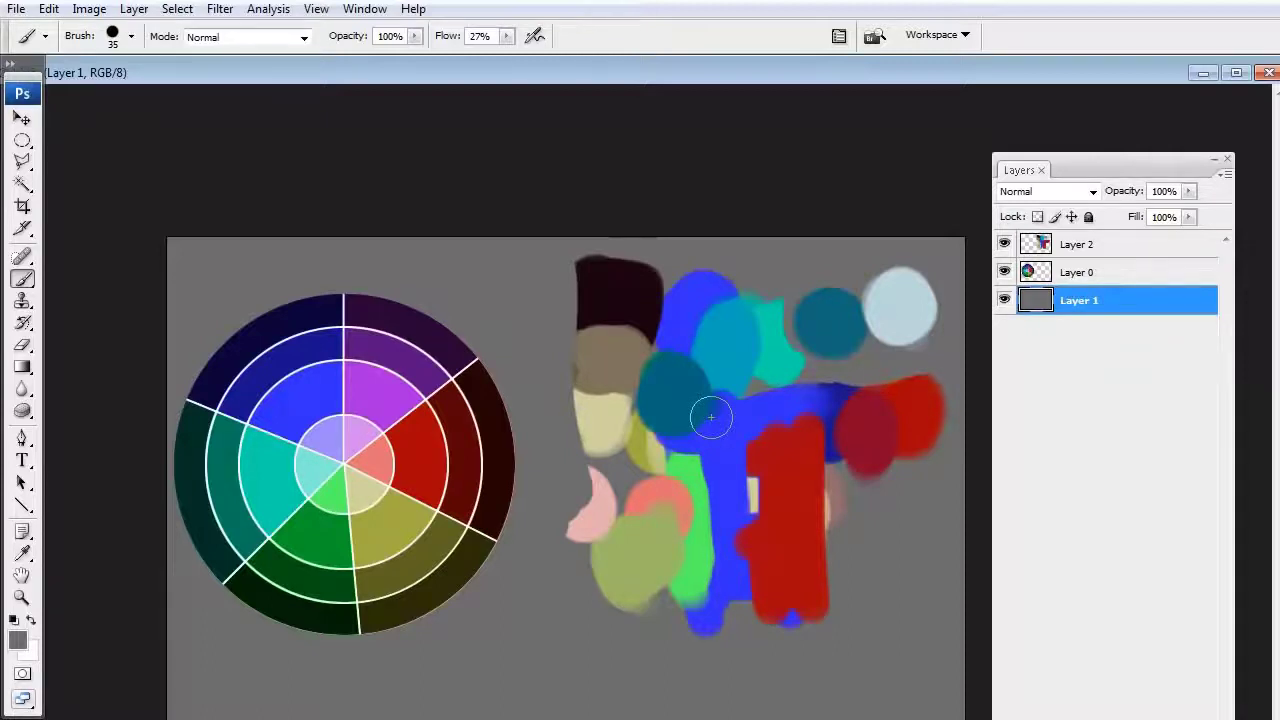
key(ctrl+BackSpace)
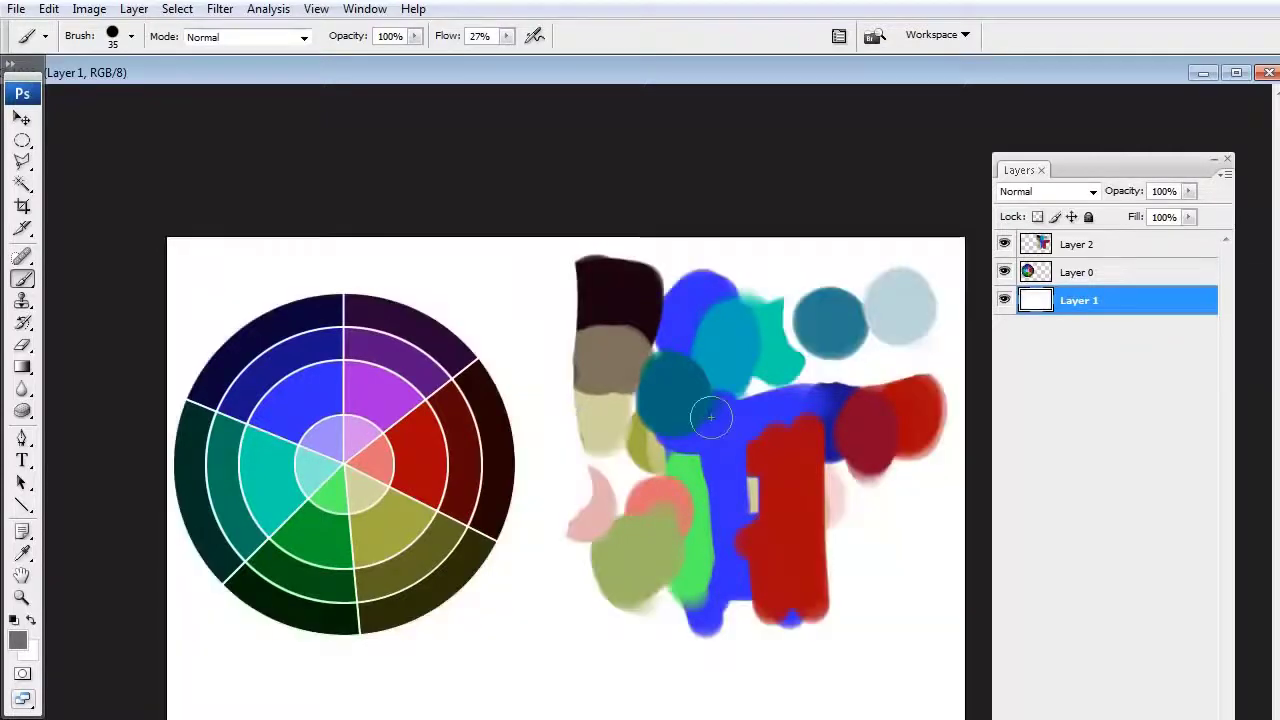
Paint a pink swatch from the sampled red below the pale pink one on Layer 1, and undo it.
alt+click(905, 440)
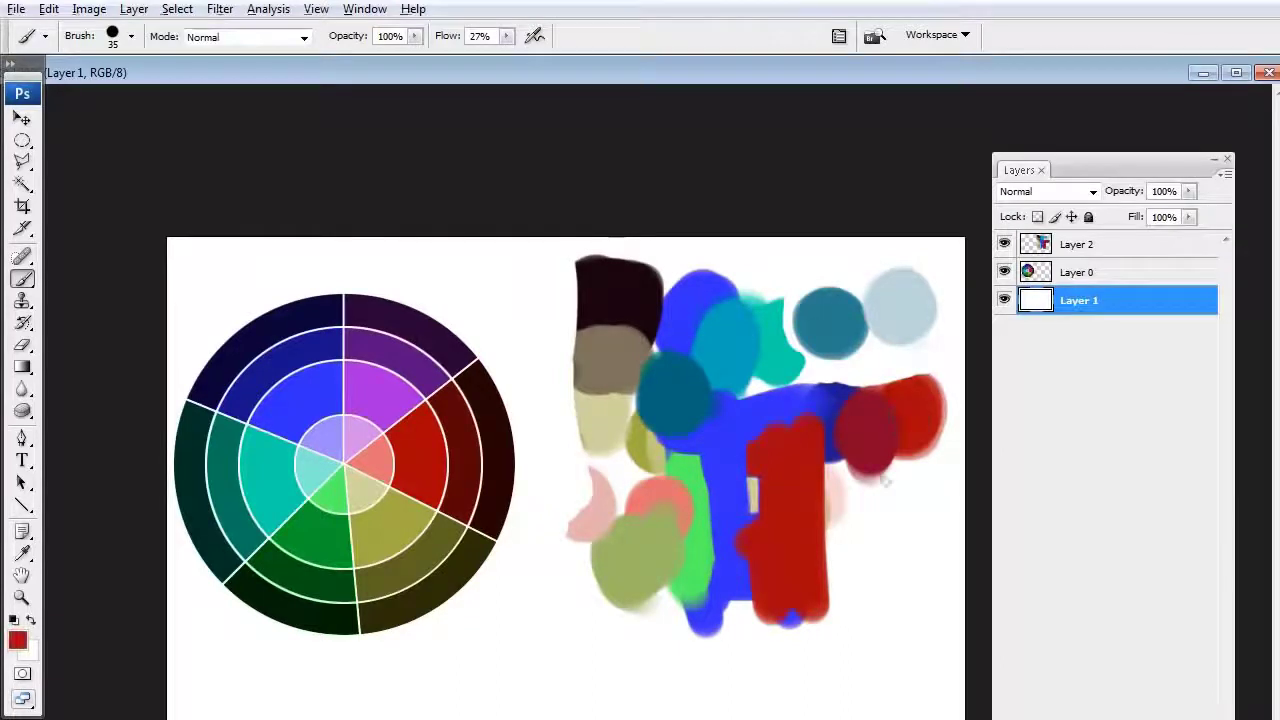
mouse_move(557, 565)
mouse_down()
mouse_move(566, 666)
mouse_move(558, 570)
mouse_move(547, 602)
mouse_move(560, 609)
mouse_move(558, 567)
mouse_move(597, 665)
mouse_up()
alt+click(549, 611)
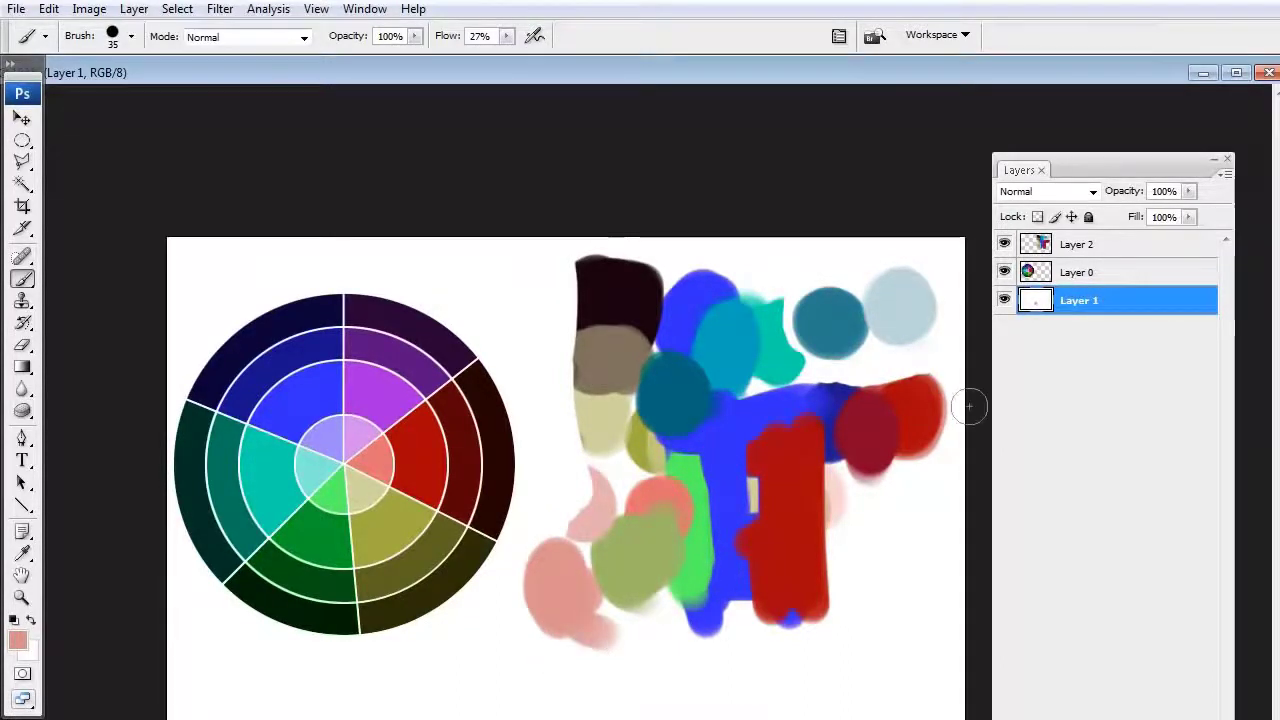
key(ctrl+alt+z)
key(ctrl+alt+z)
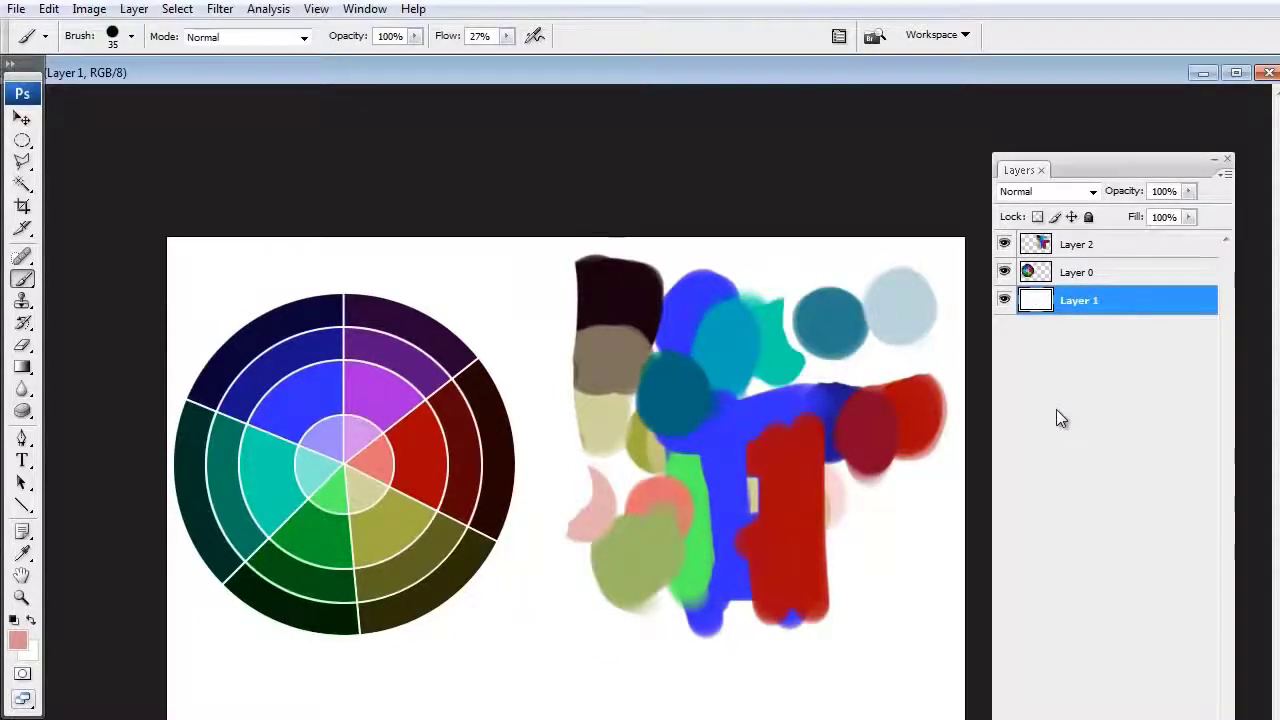
Hide the swatches on Layer 2 and shift the hue of the color wheel on Layer 0 with Hue/Saturation, turning its reds magenta.
click(1004, 244)
click(1046, 272)
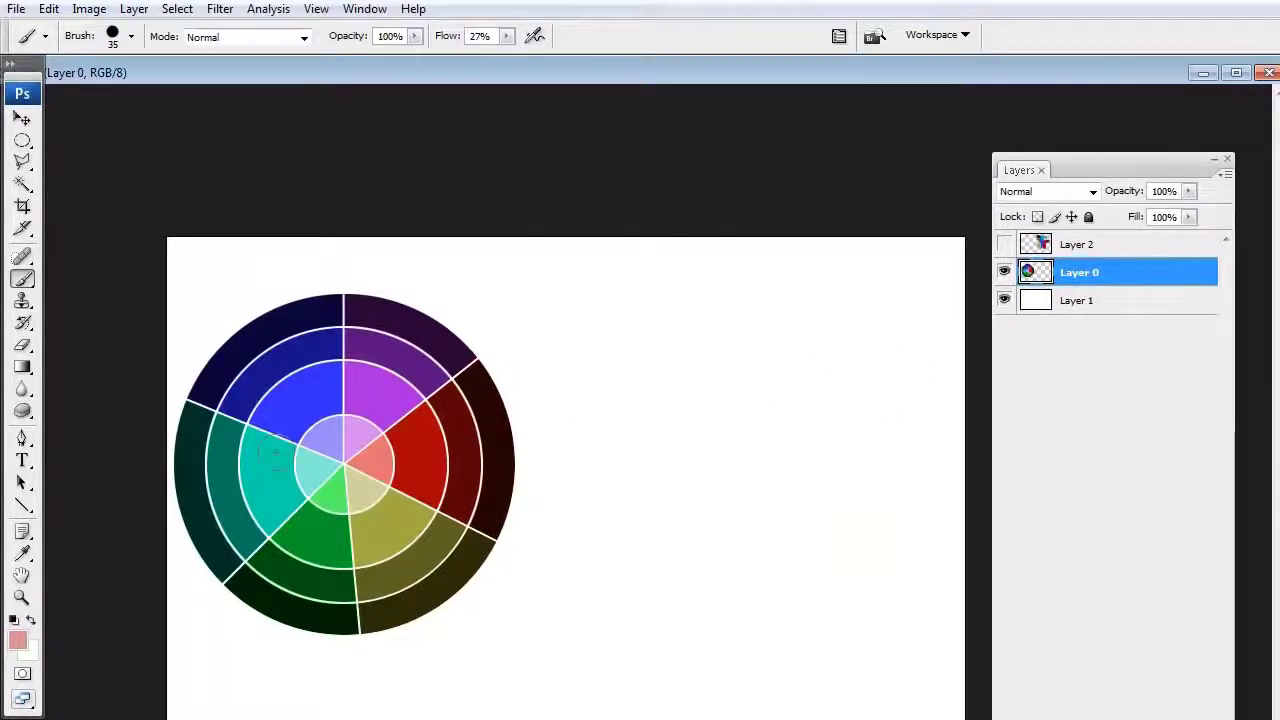
key(ctrl+u)
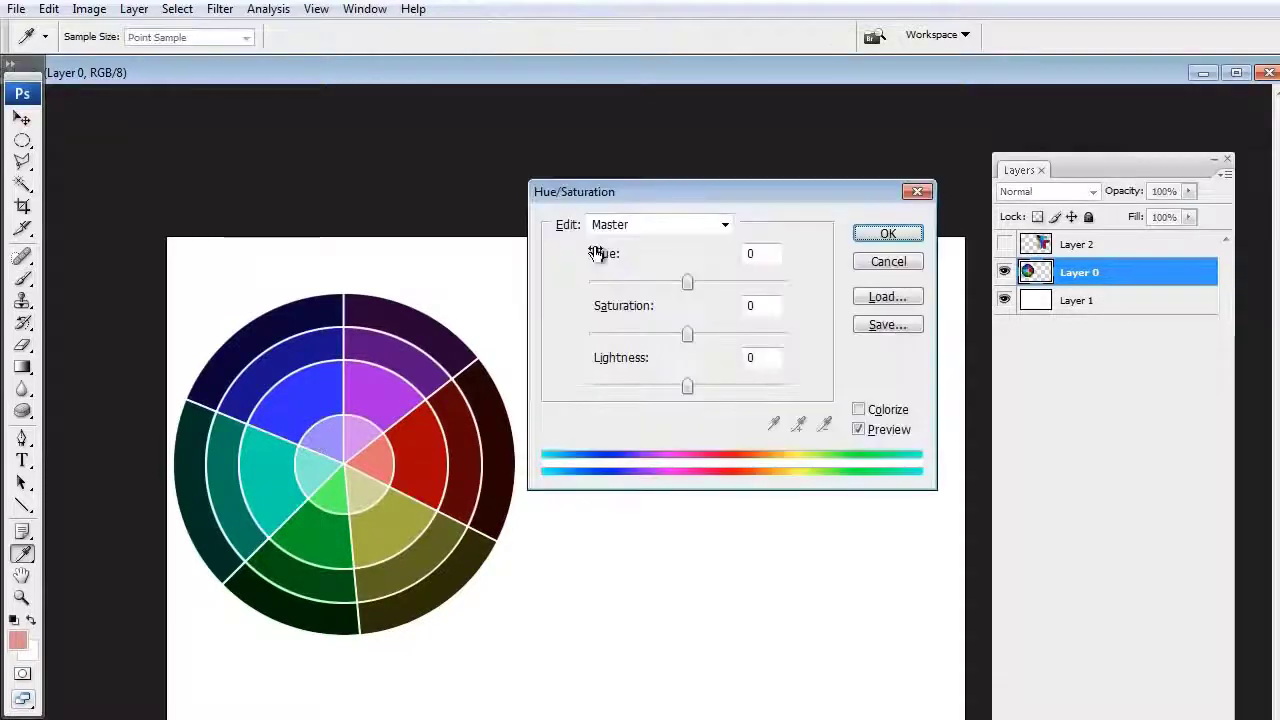
drag(687, 282, 647, 281)
click(874, 236)
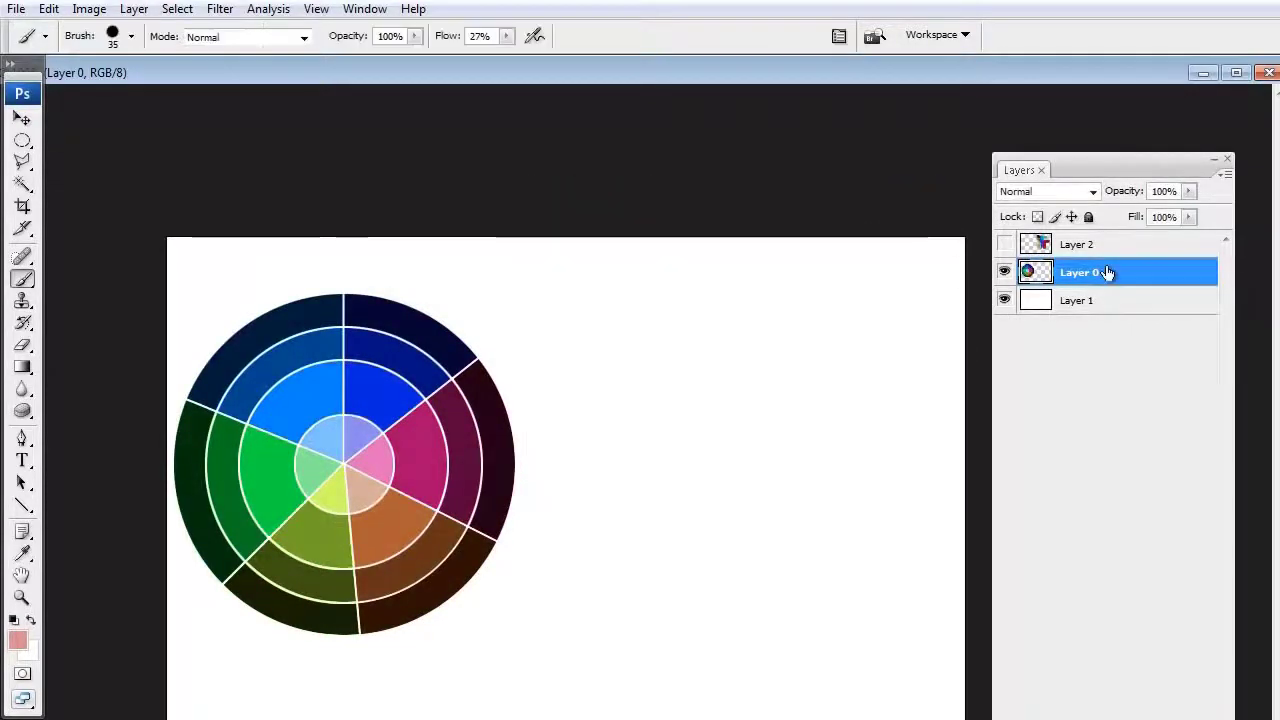
Fully lock the color wheel's Layer 0 and the background Layer 1, and make Layer 2 active and visible.
click(1090, 218)
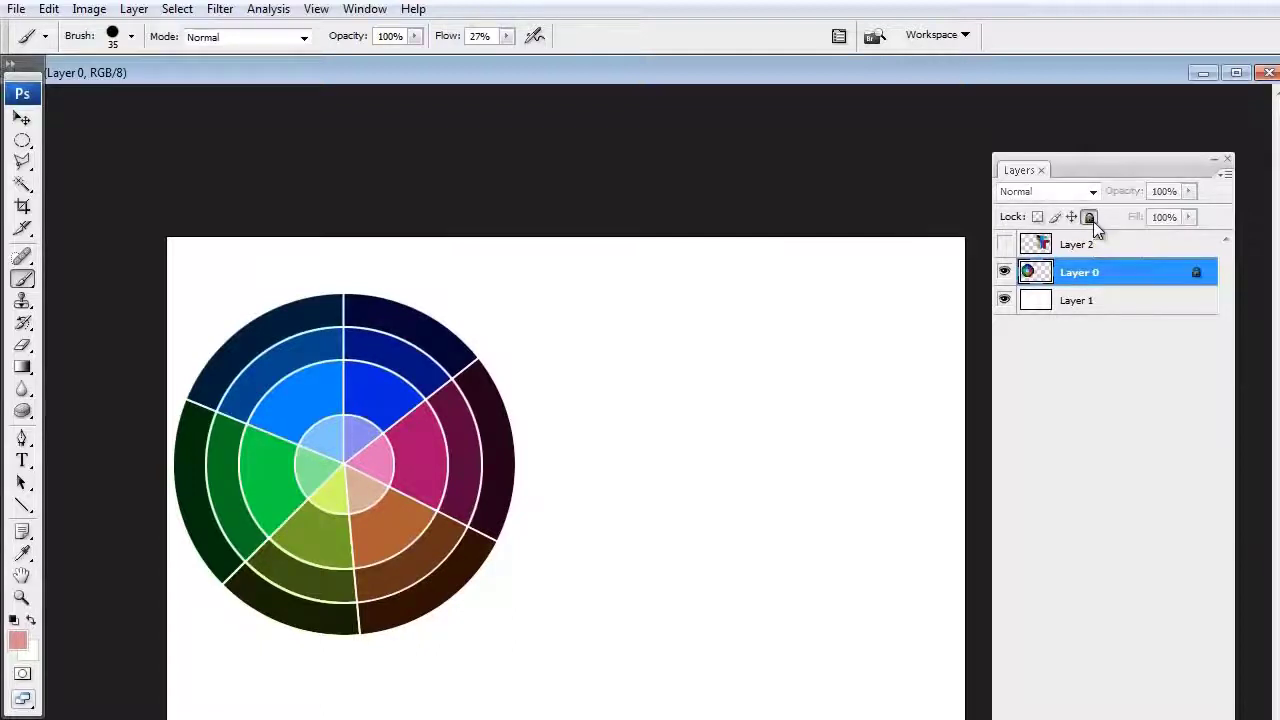
click(1084, 303)
click(1090, 218)
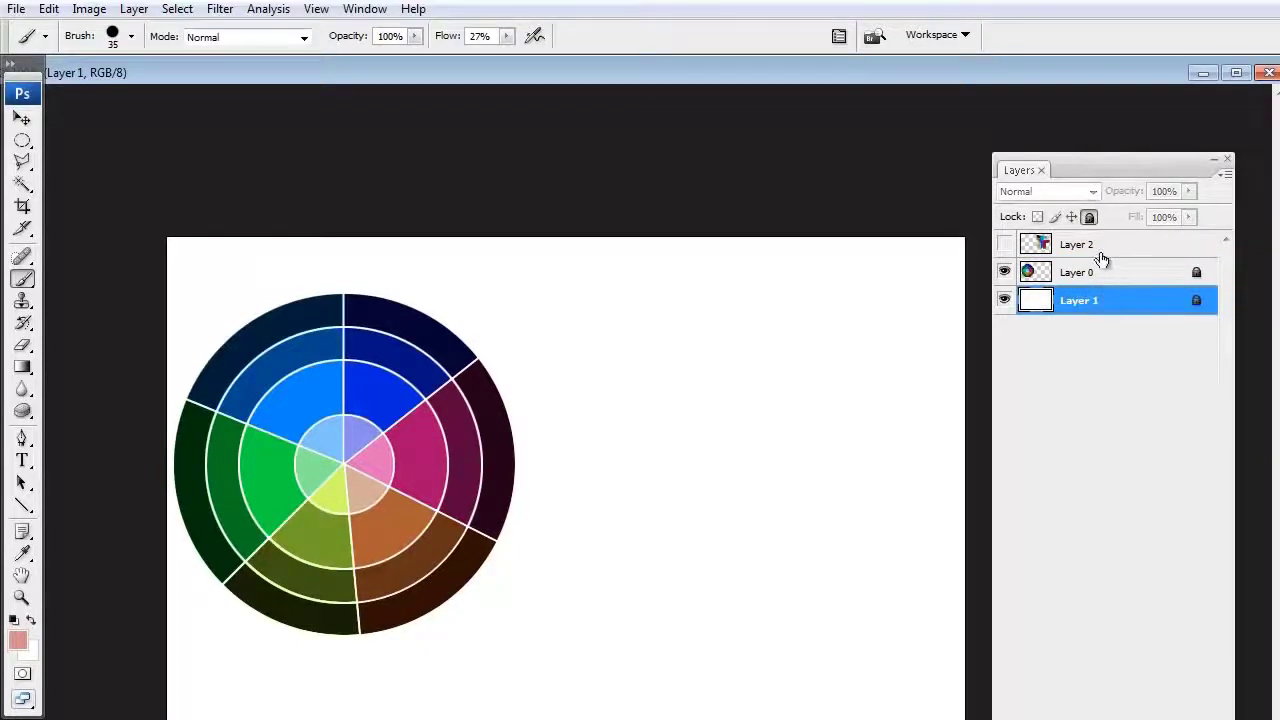
click(1102, 252)
click(1004, 244)
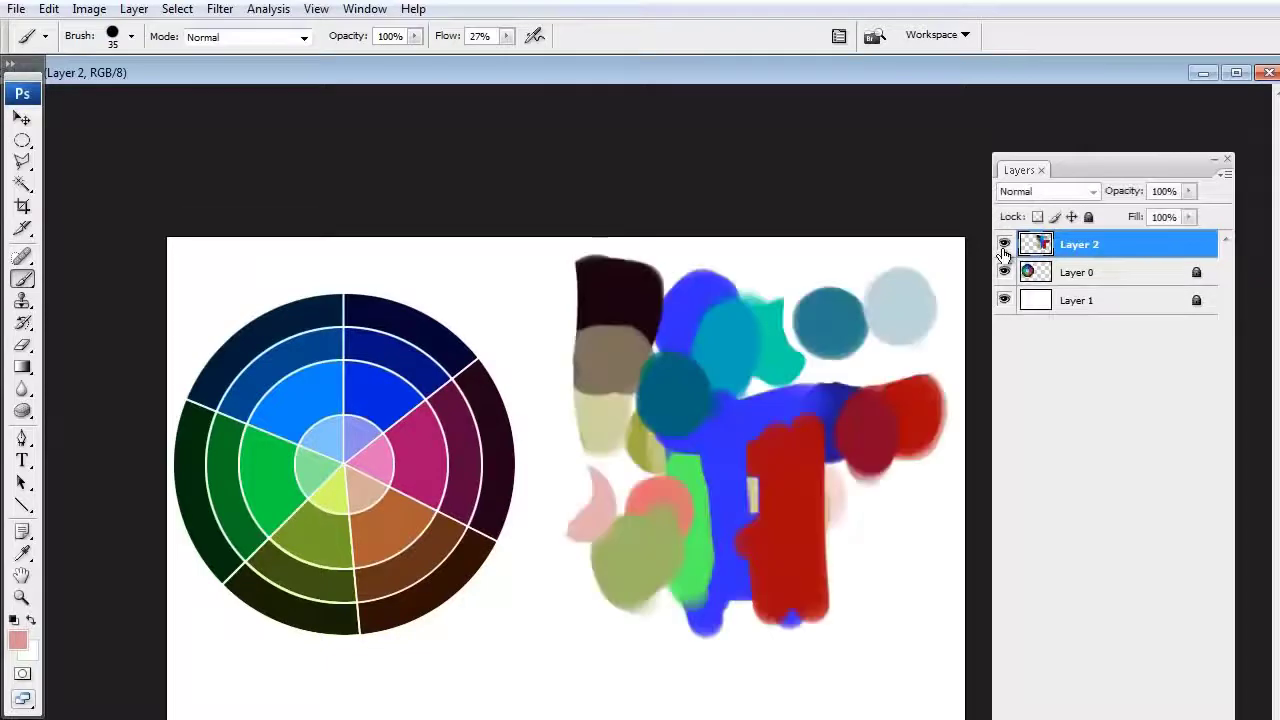
Paint a wavy blue stroke from the wheel across the swatches on Layer 2, and try painting on the locked Layer 0.
alt+click(708, 470)
mouse_move(472, 372)
mouse_down()
mouse_move(445, 455)
mouse_move(716, 455)
mouse_up()
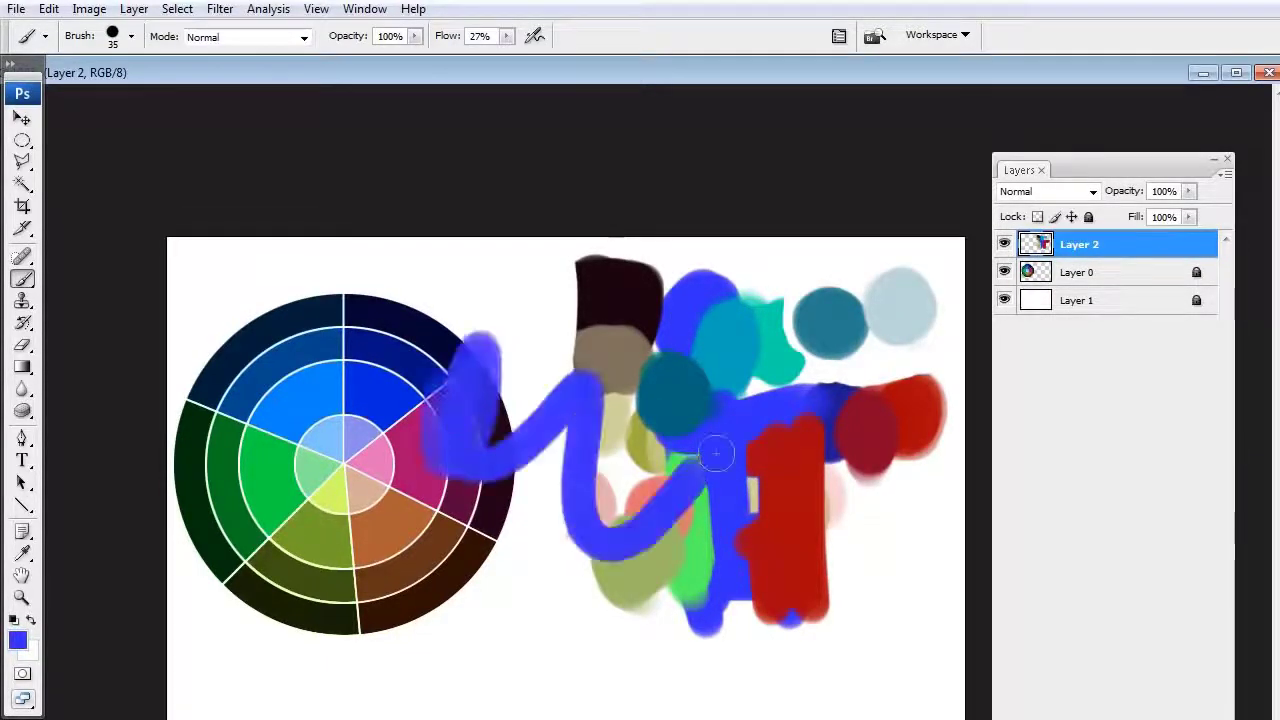
click(1079, 272)
click(379, 455)
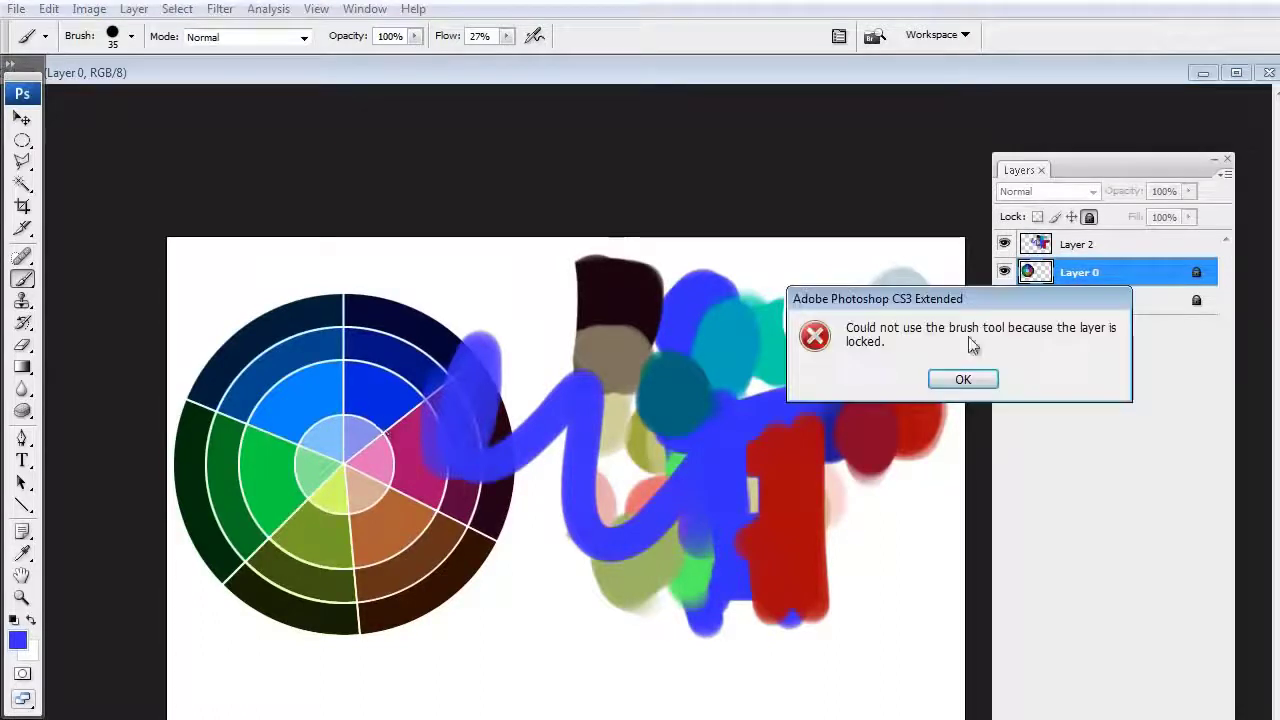
click(962, 380)
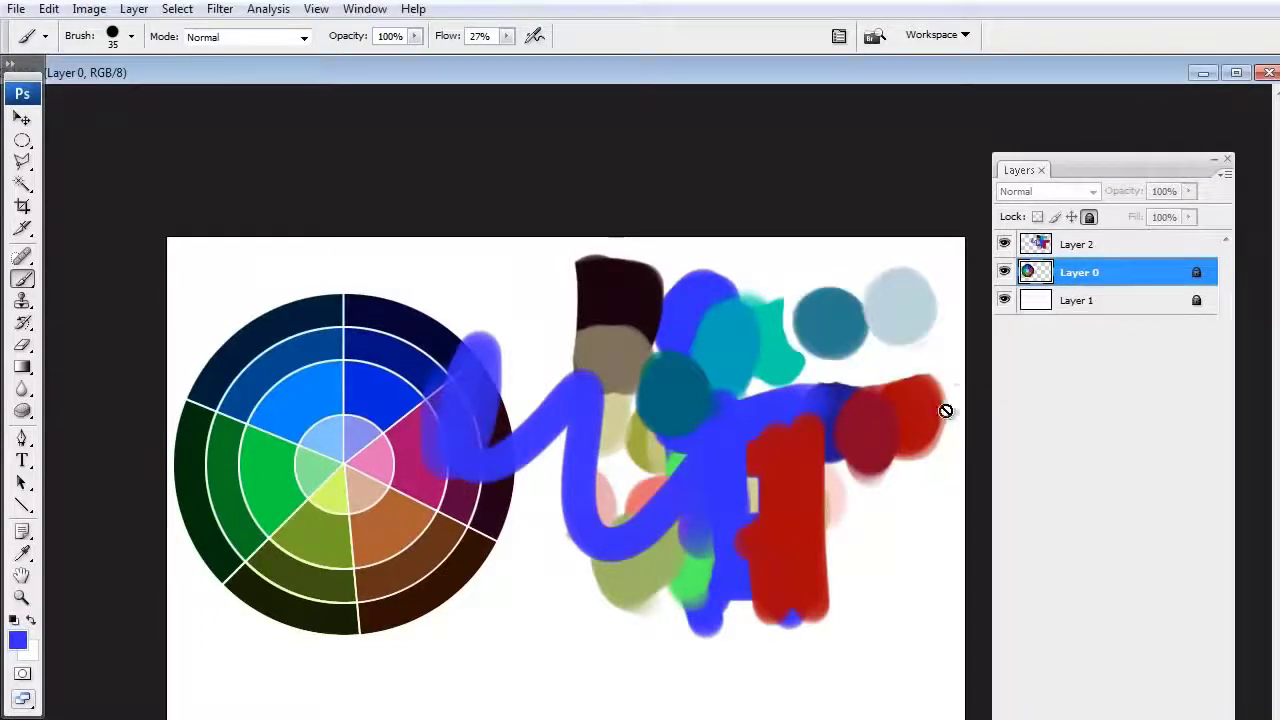
Erase the part of the blue stroke that covers the color wheel on Layer 2.
click(1030, 244)
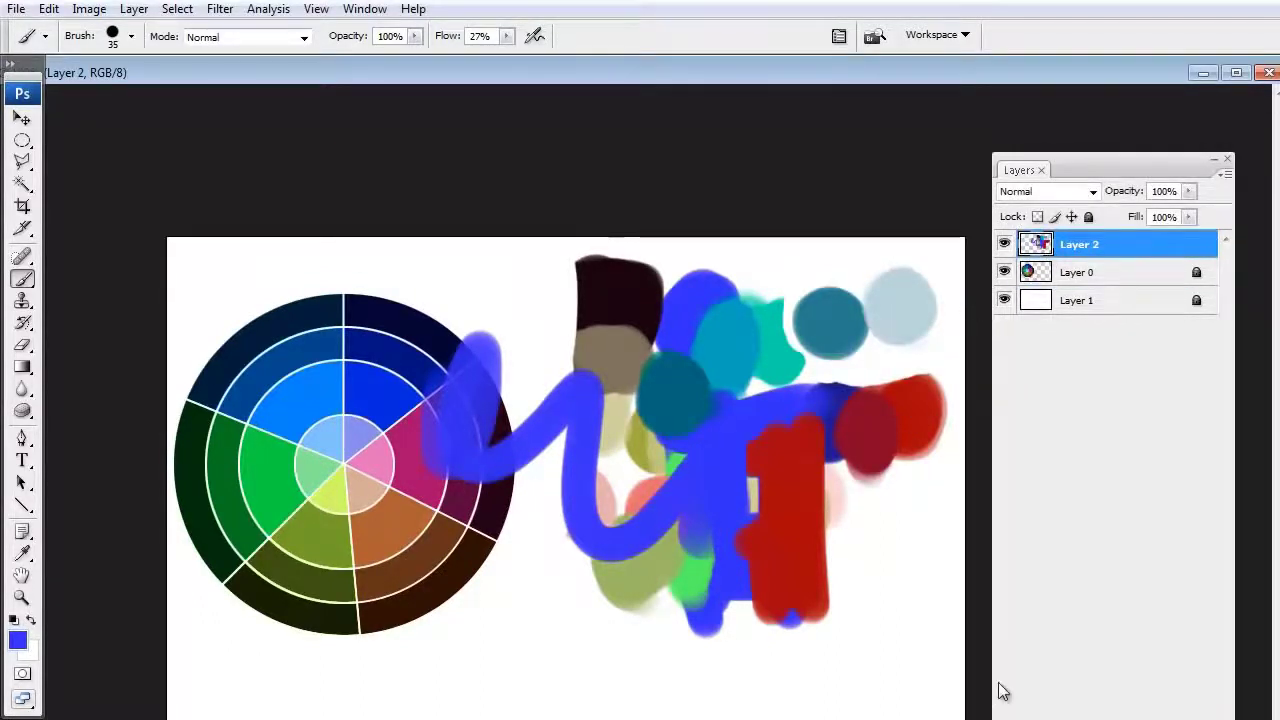
mouse_move(430, 410)
mouse_down()
mouse_move(470, 400)
mouse_move(486, 334)
mouse_move(540, 418)
mouse_up()
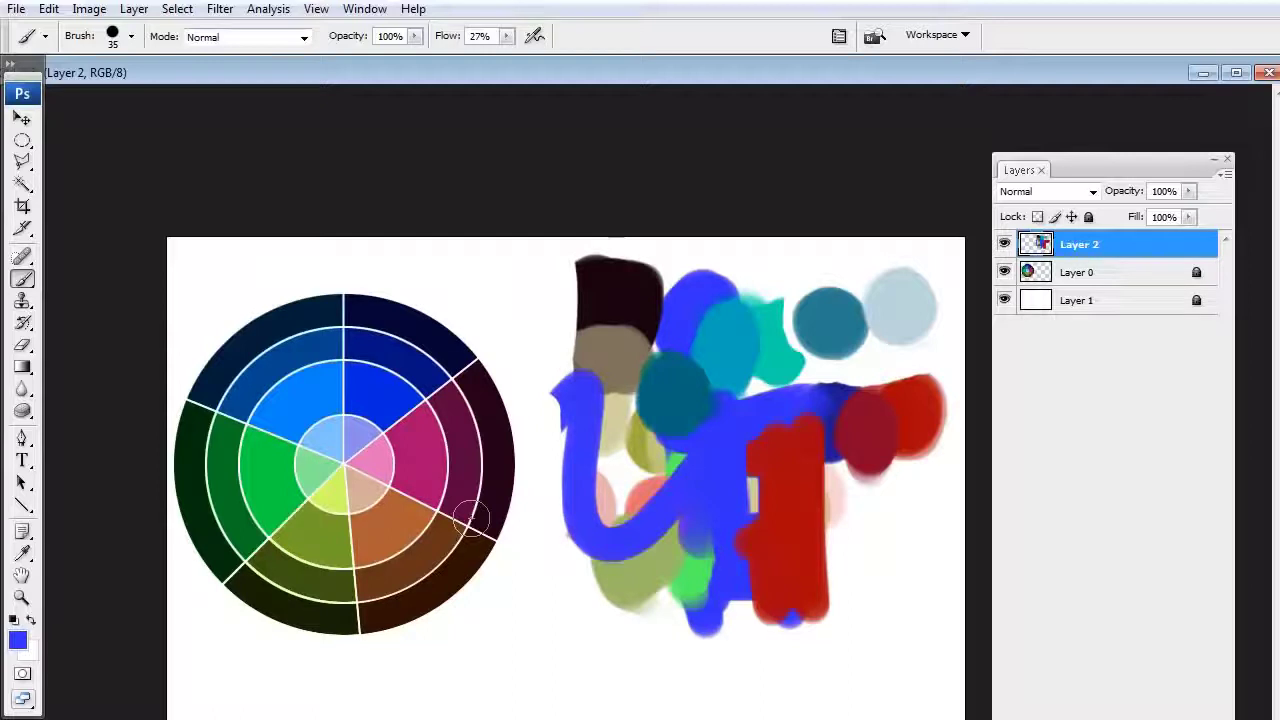
click(17, 639)
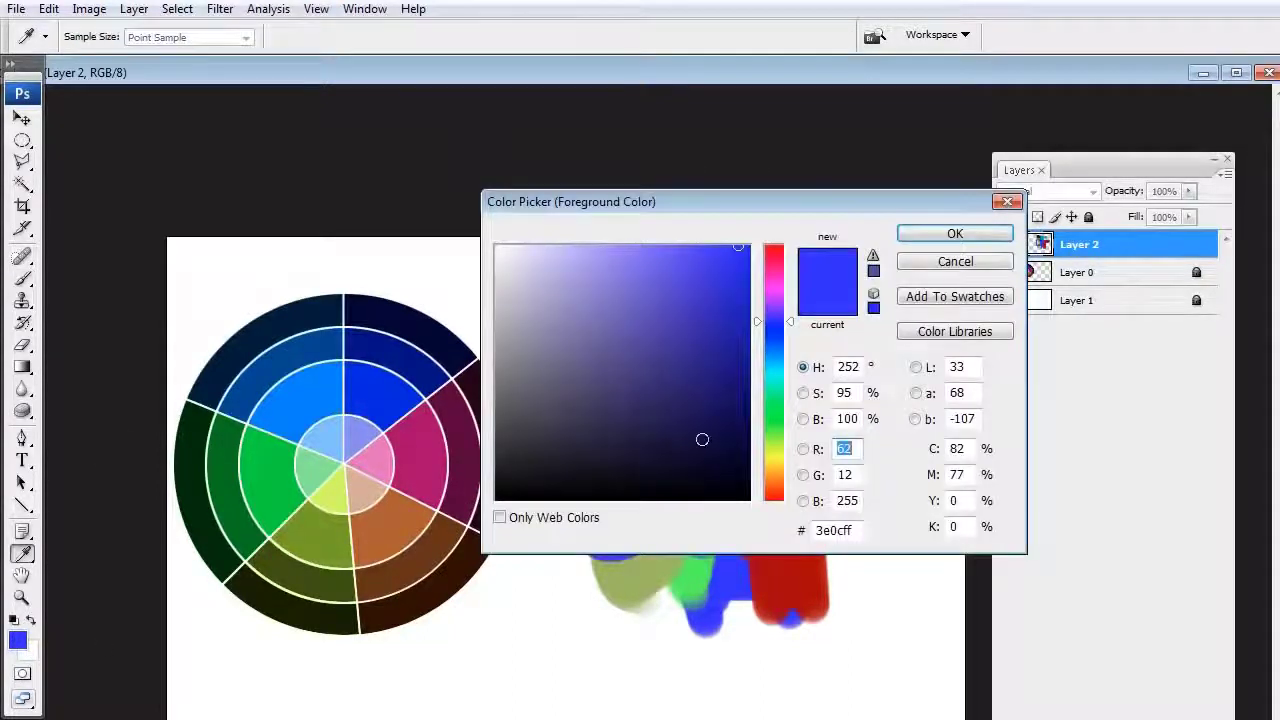
click(775, 287)
click(707, 320)
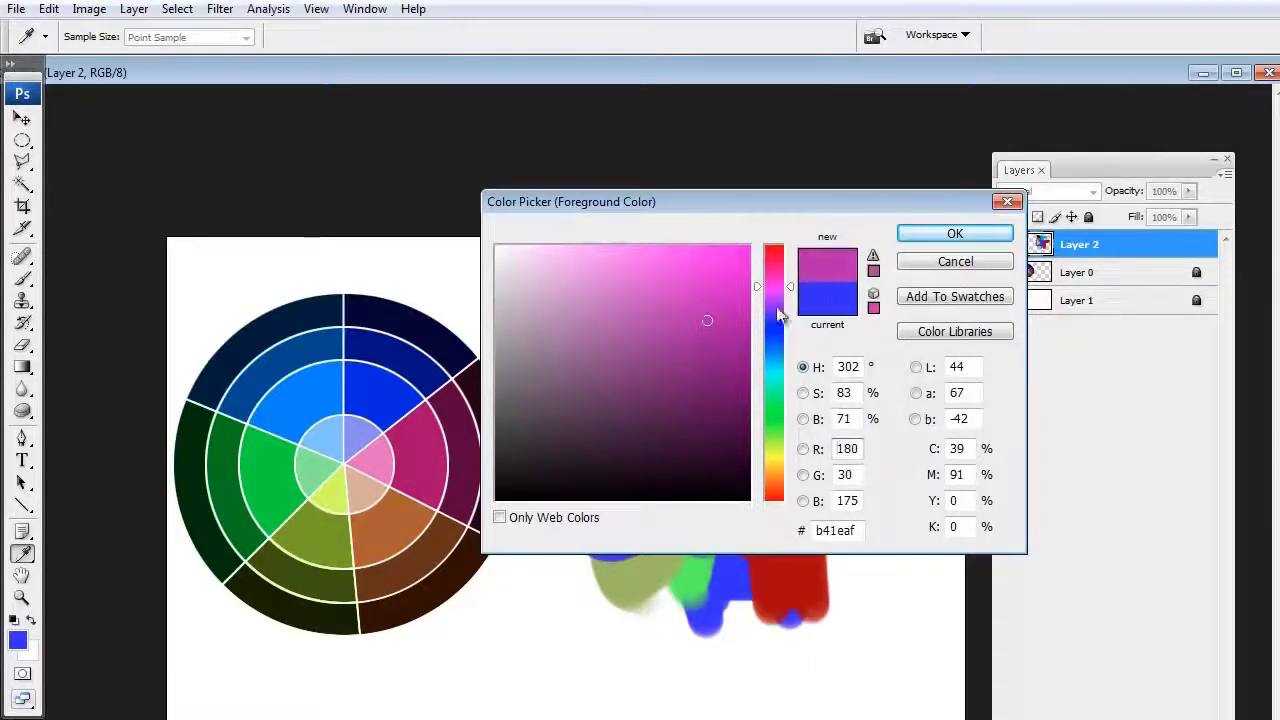
drag(778, 315, 778, 469)
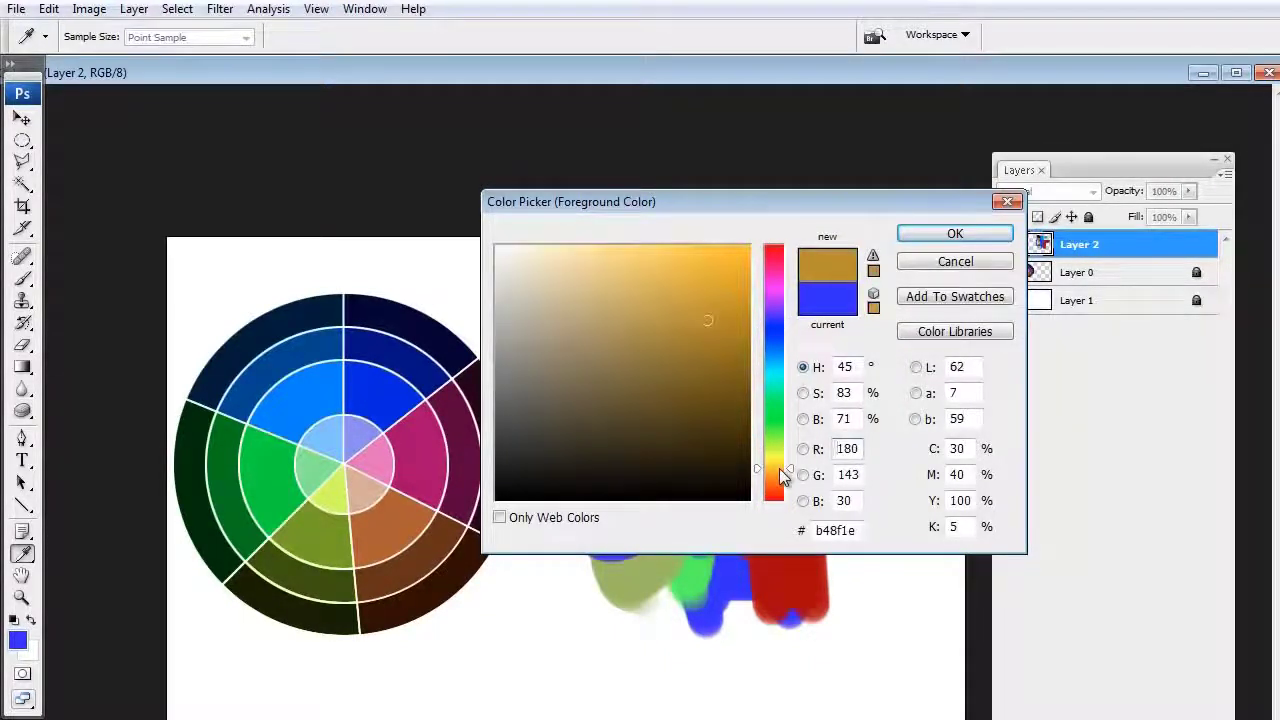
click(968, 262)
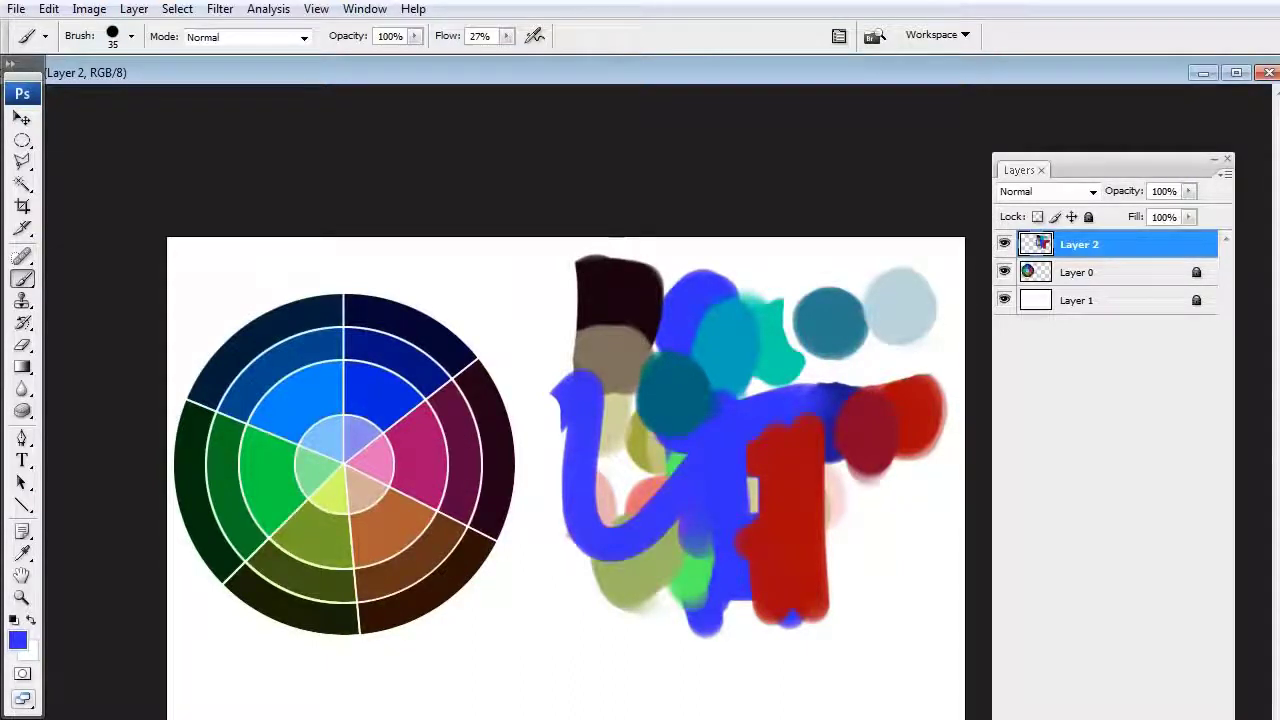
Switch to the browser to view the pencilkings.com portrait color values page, and return to Photoshop.
key(alt+Tab)
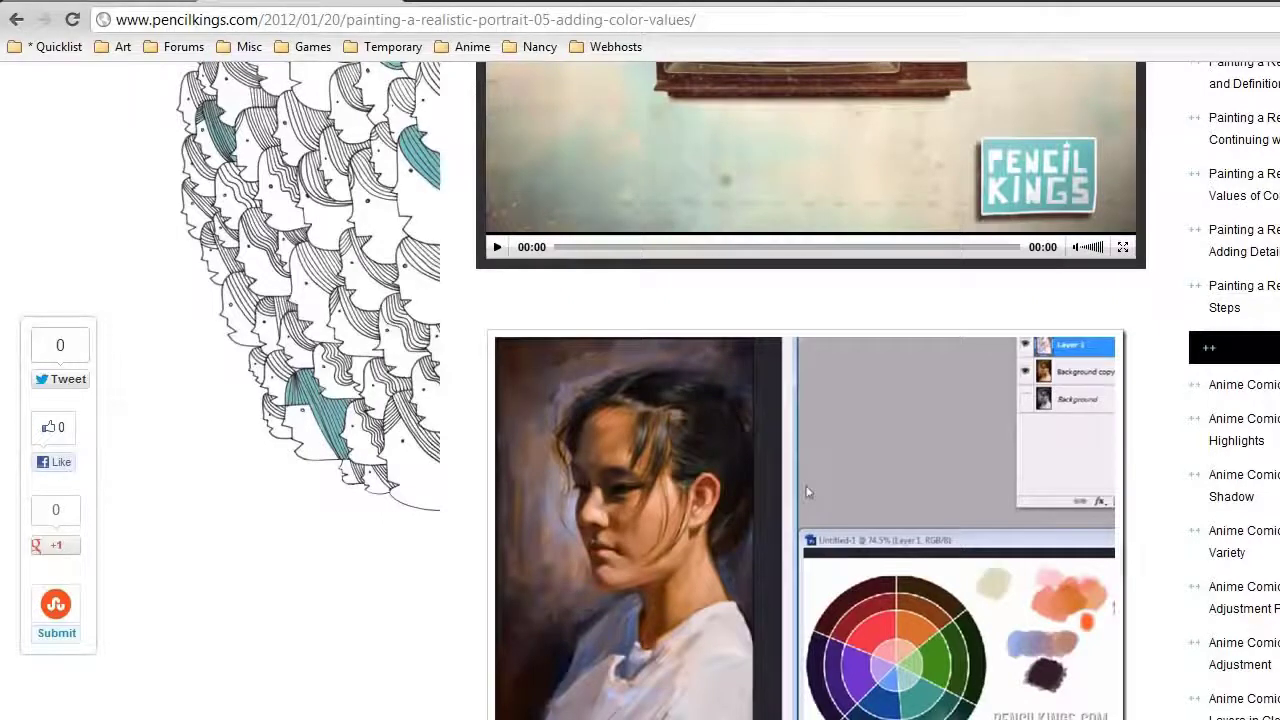
key(alt+Tab)
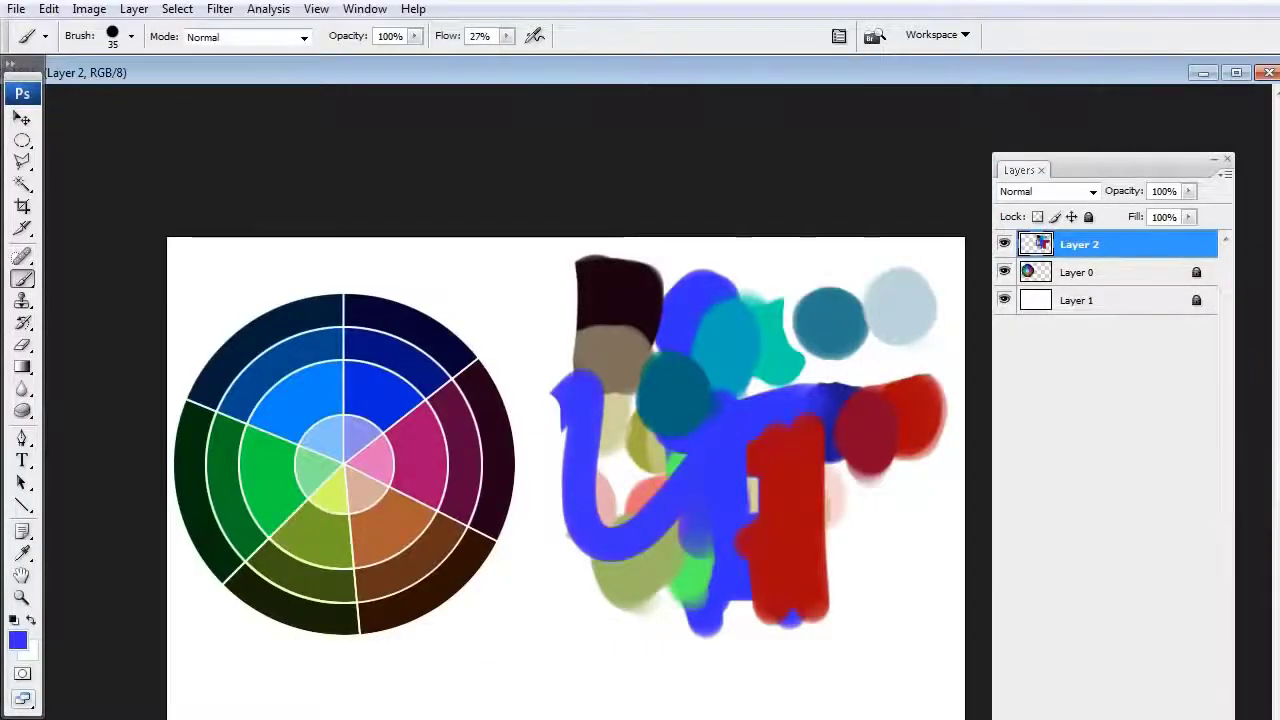